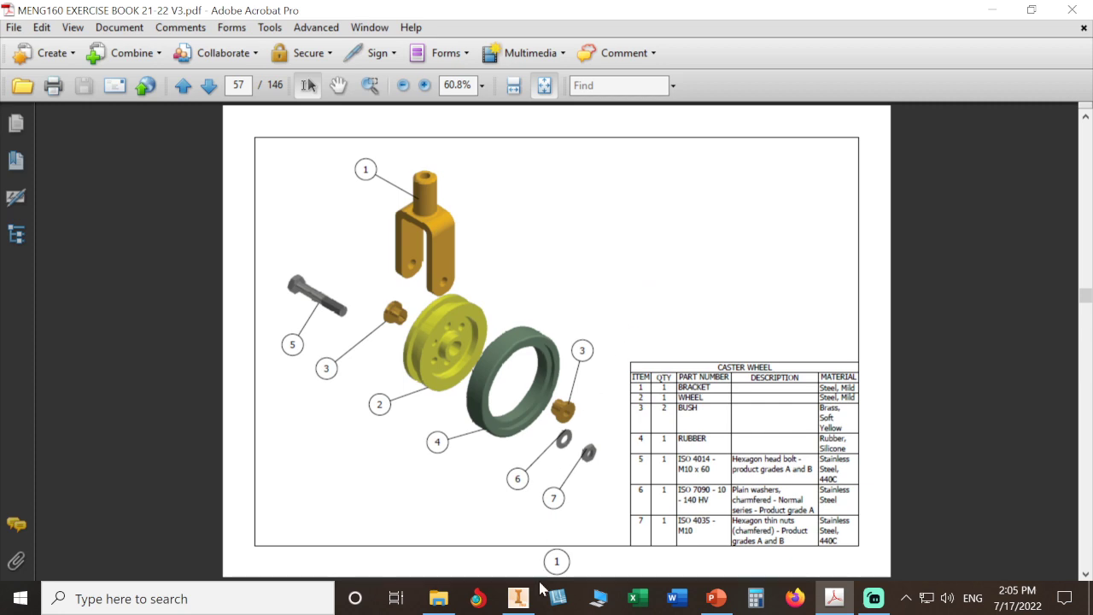
Step: Switch from Acrobat to Inventor, which opens with the CASTER WHEEL project active
left_click(520, 600)
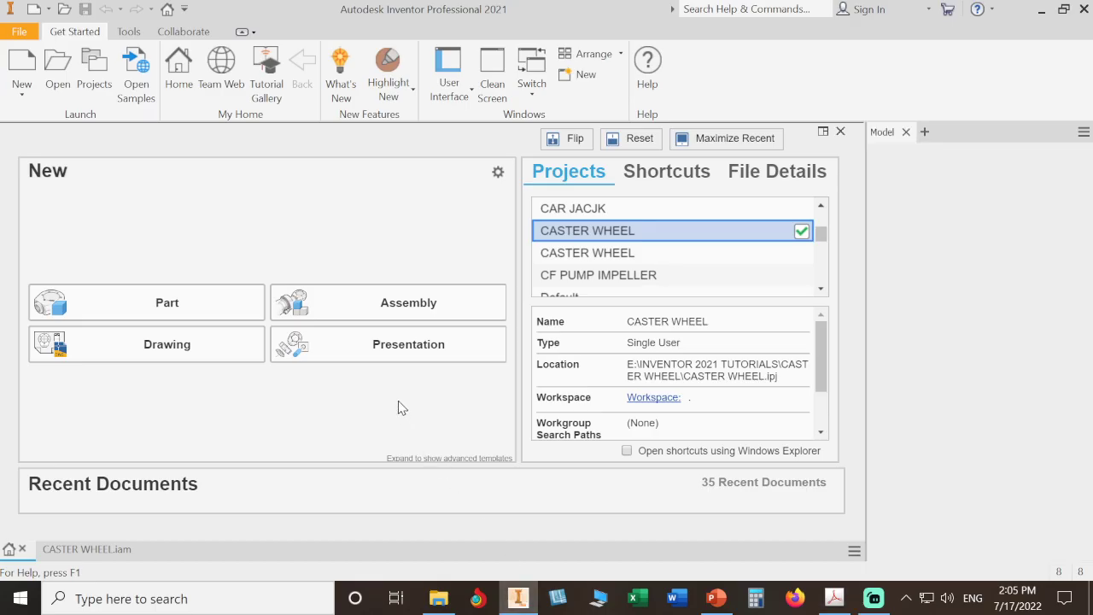
Step: Create a new presentation and insert the CASTER WHEEL assembly into Scene1
left_click(384, 350)
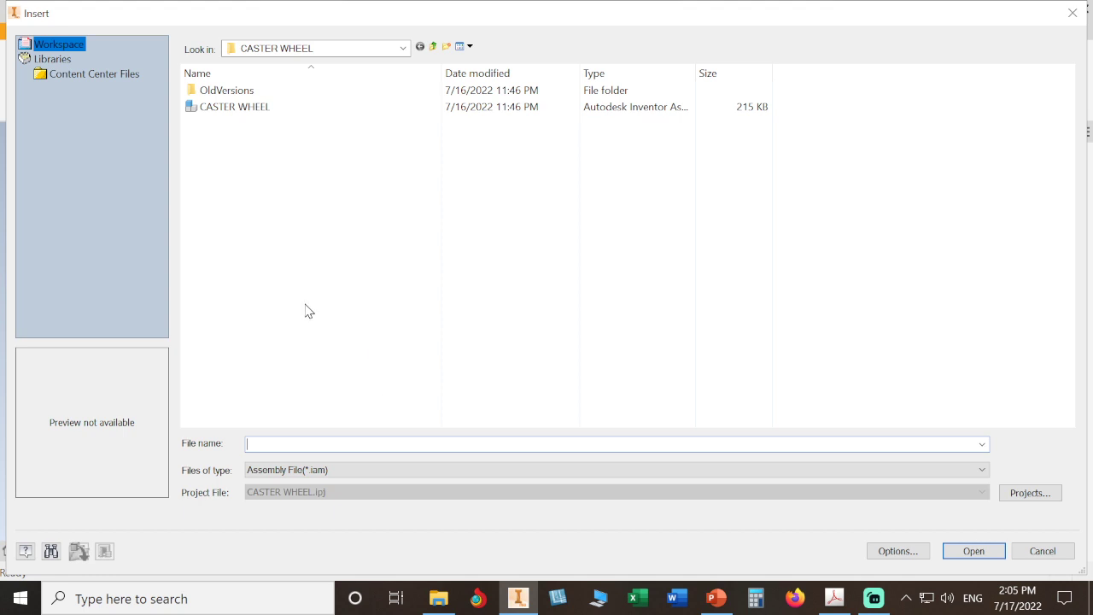
left_click(254, 109)
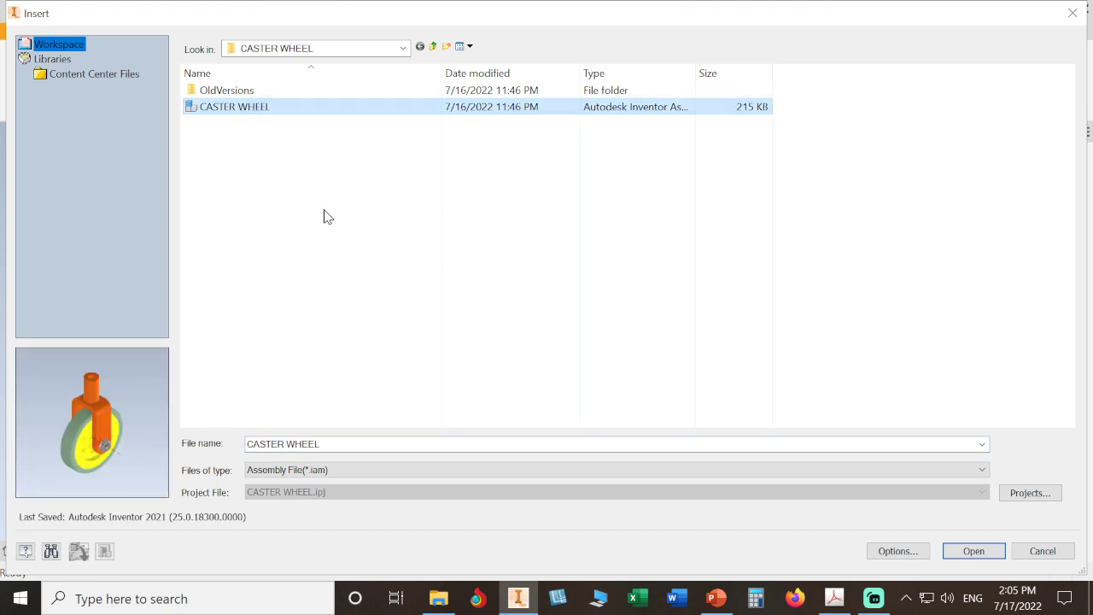
left_click(970, 548)
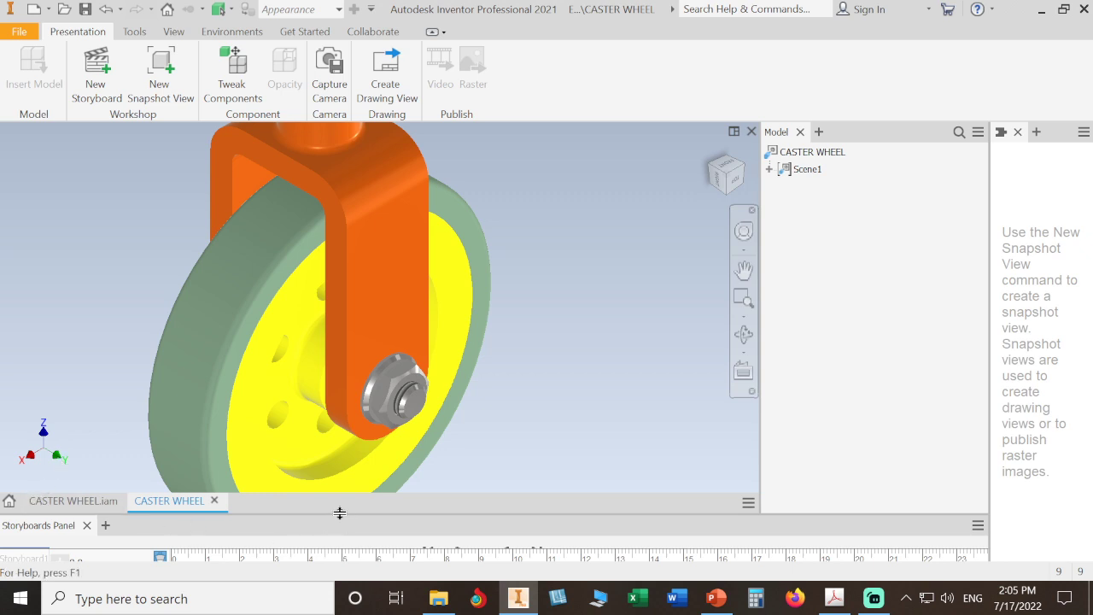
Step: Resize the Storyboard panel to reveal its timeline while leaving room for the 3D view
left_click_drag(340, 513, 339, 459)
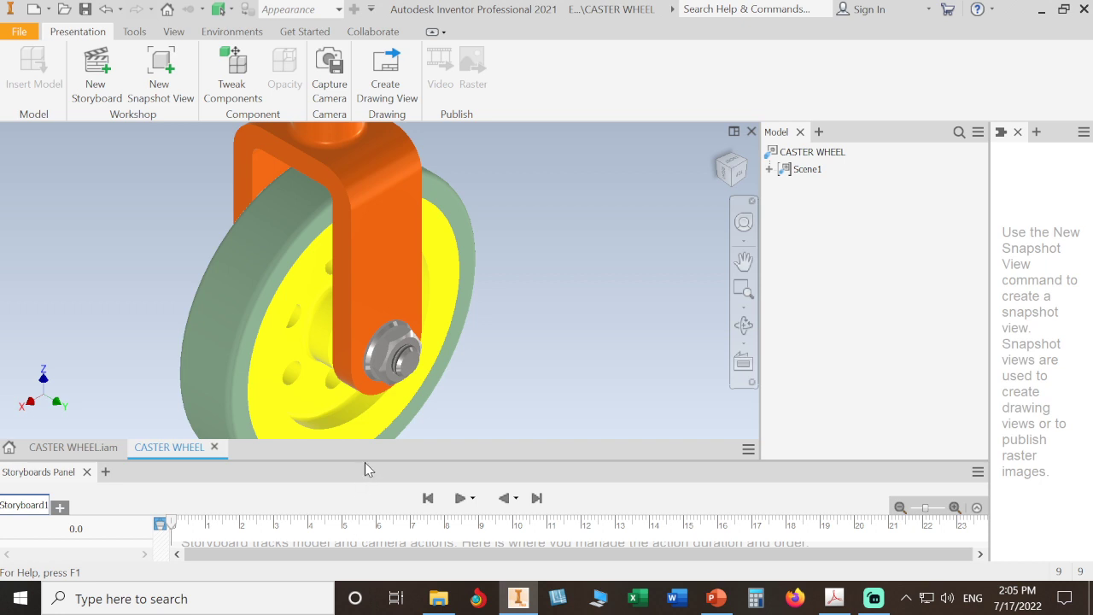
left_click_drag(366, 460, 383, 334)
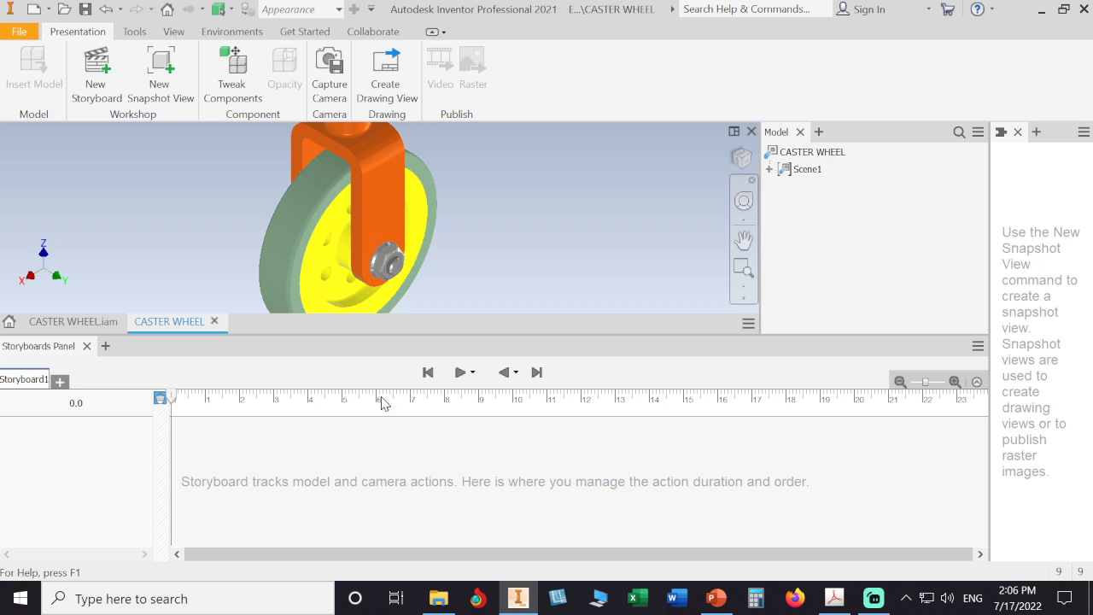
left_click_drag(402, 334, 407, 473)
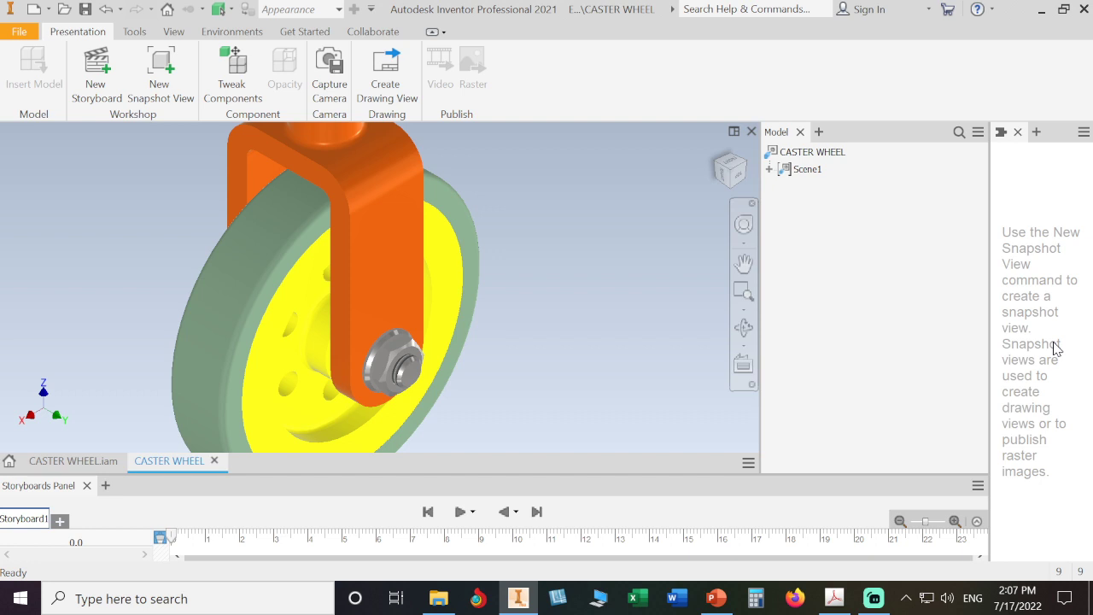
Step: Start a component tweak with trails on All Components and select the axle nut
left_click(247, 76)
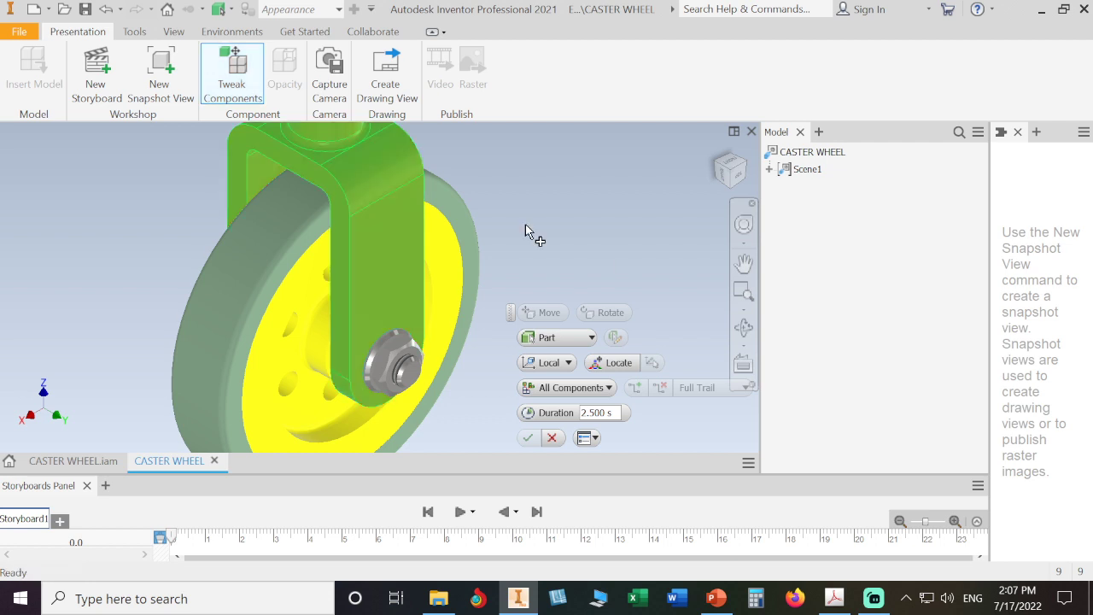
left_click_drag(515, 314, 524, 186)
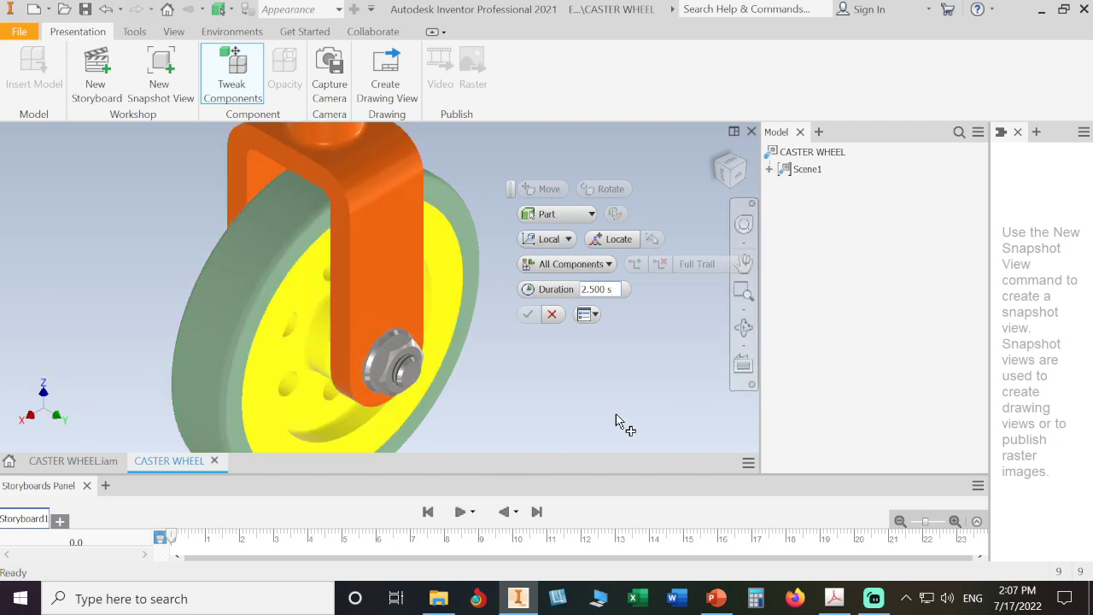
left_click(609, 265)
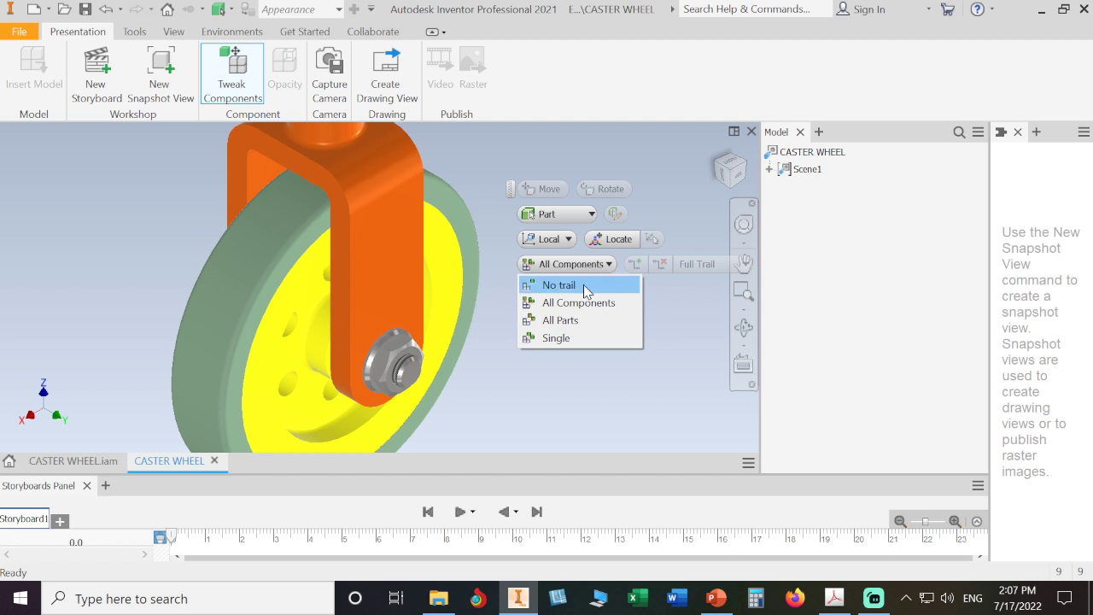
left_click(575, 382)
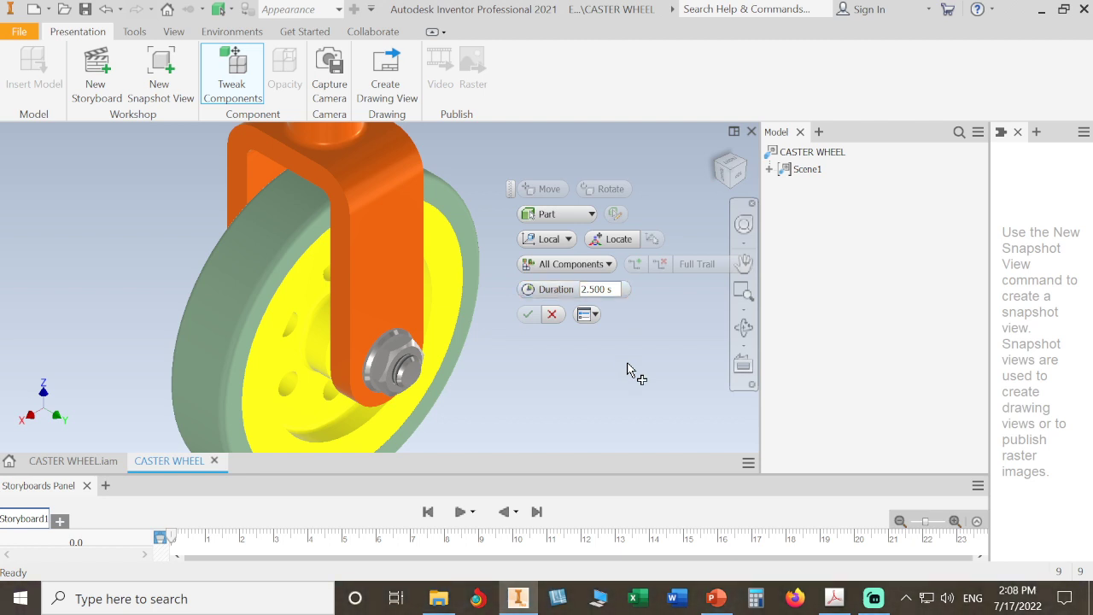
left_click(404, 352)
left_click(404, 353)
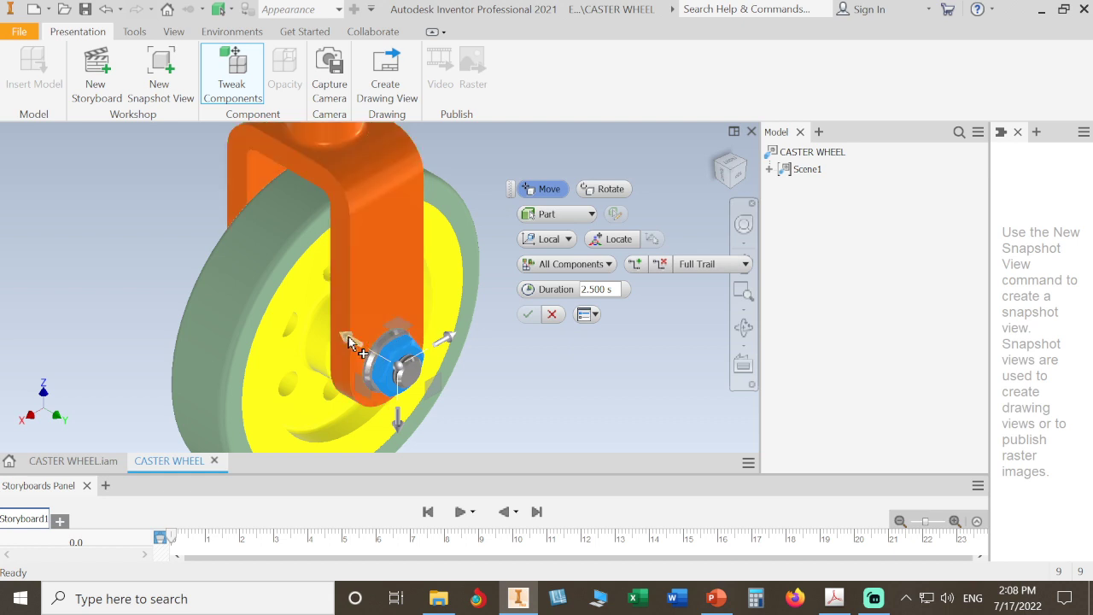
Step: Trial-drag the axle nut along its axis and planes, finish the tweak, then undo it
left_click_drag(384, 354, 460, 397)
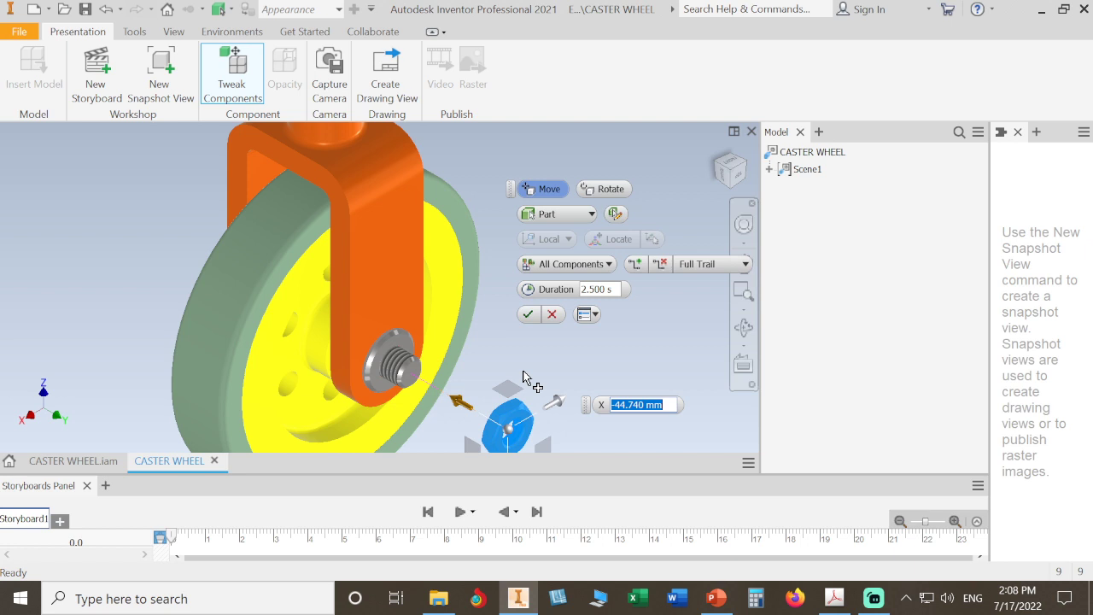
scroll(522, 374, "down", 2)
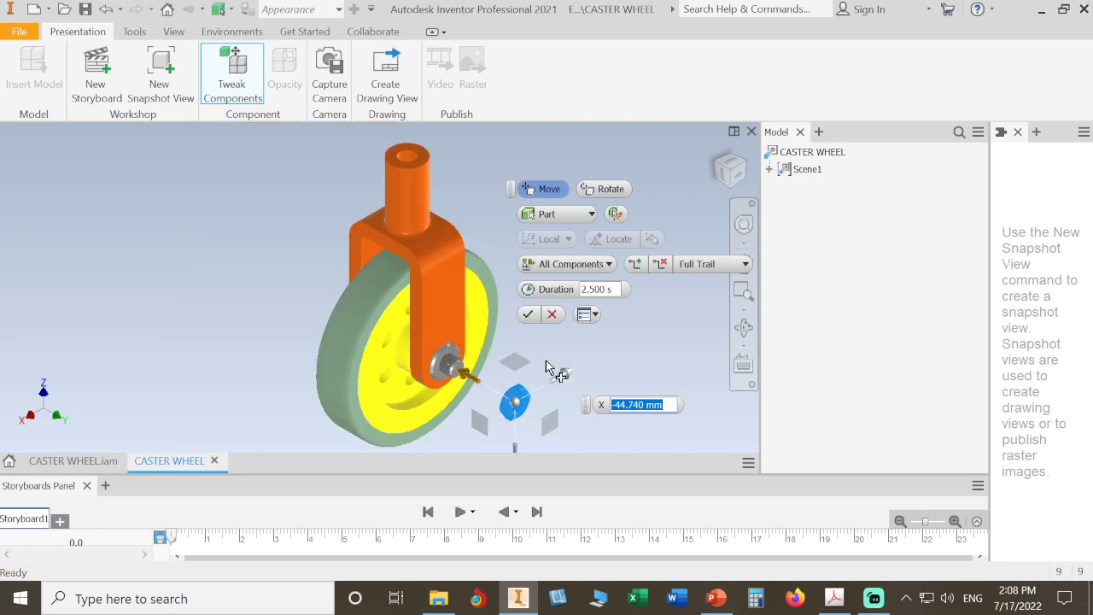
left_click_drag(515, 362, 530, 341)
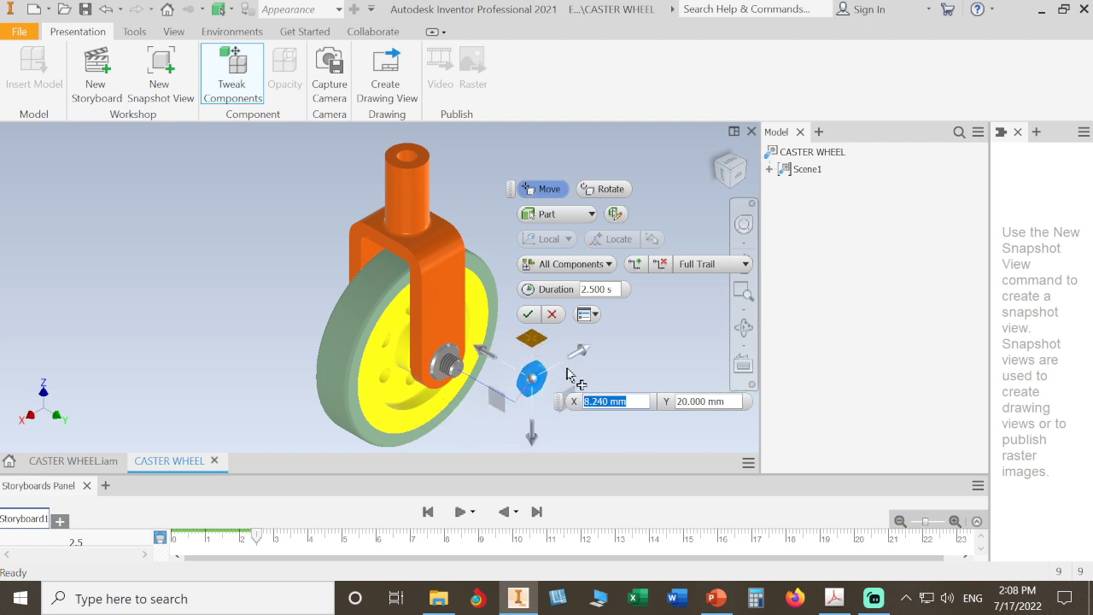
left_click_drag(531, 378, 568, 382)
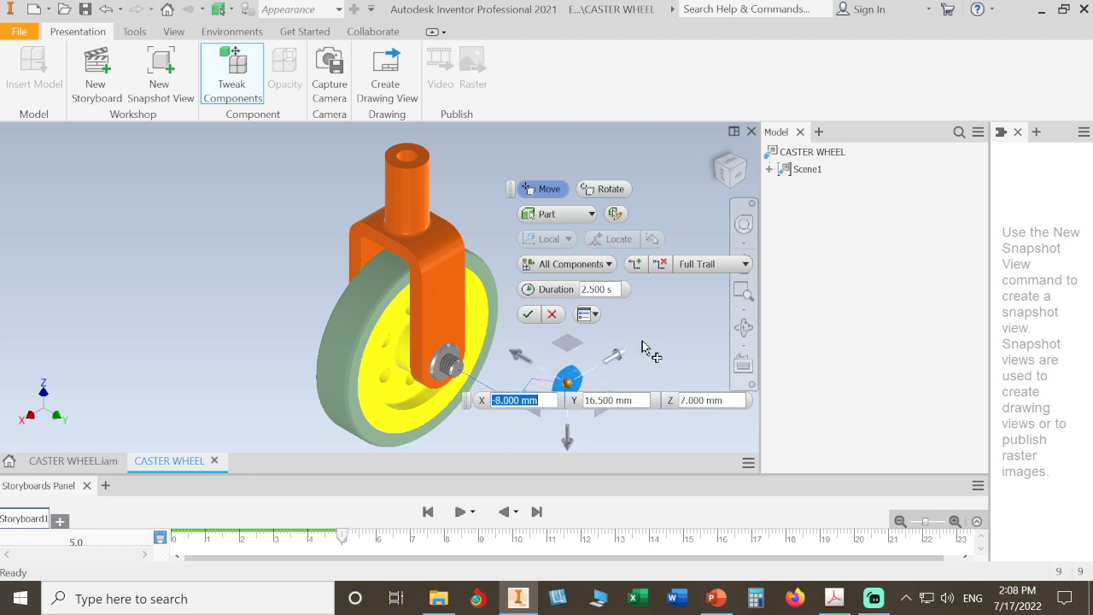
key("Return")
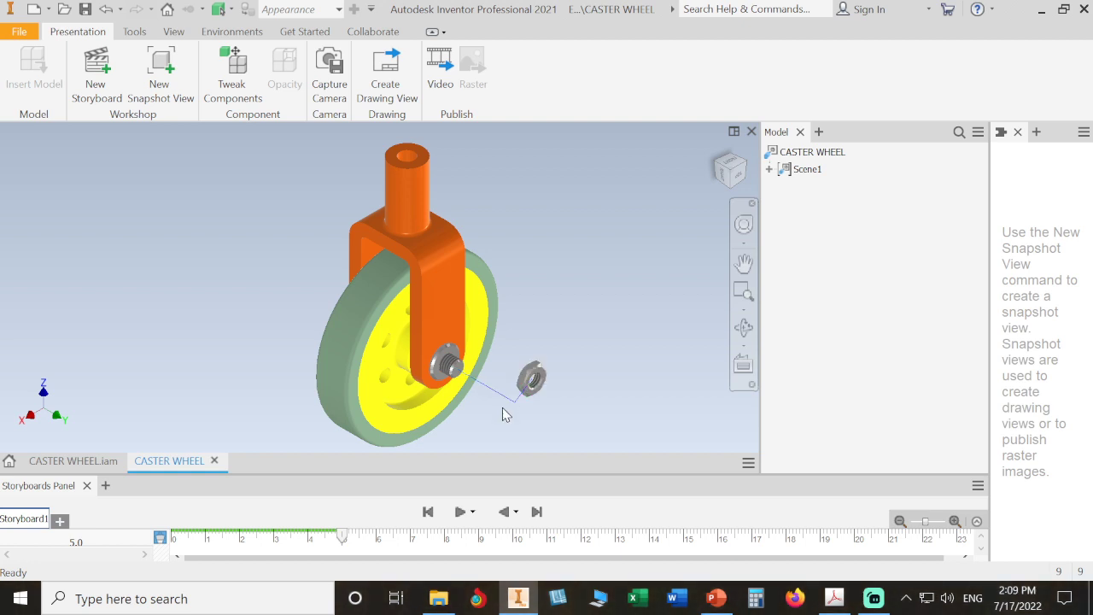
key("ctrl+z")
key("ctrl+z")
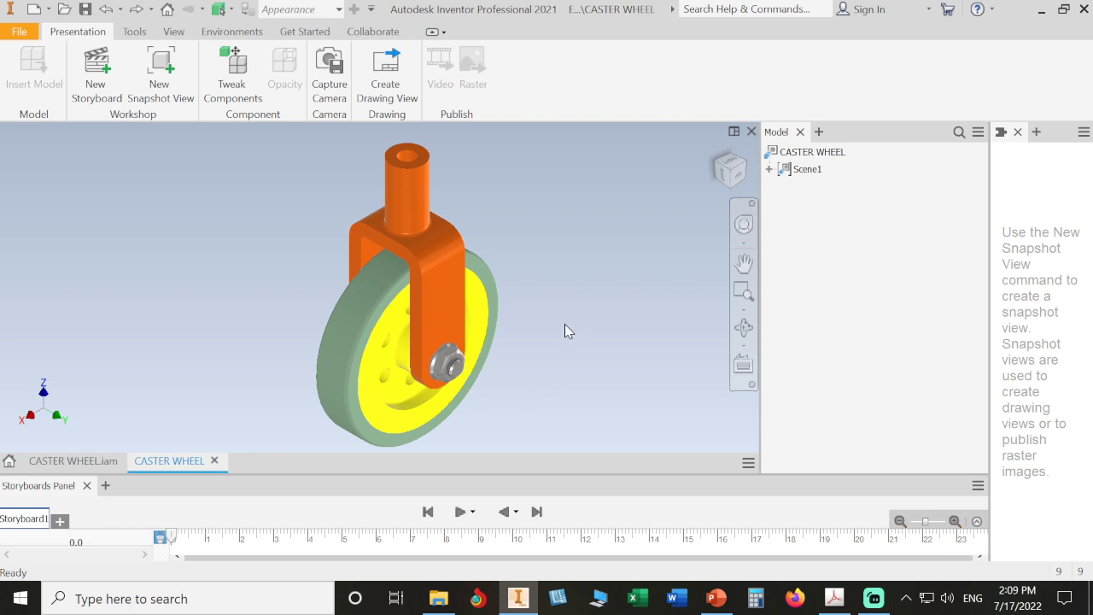
Step: Start a new tweak on the axle nut, zoomed in on a side view of it
left_click(236, 75)
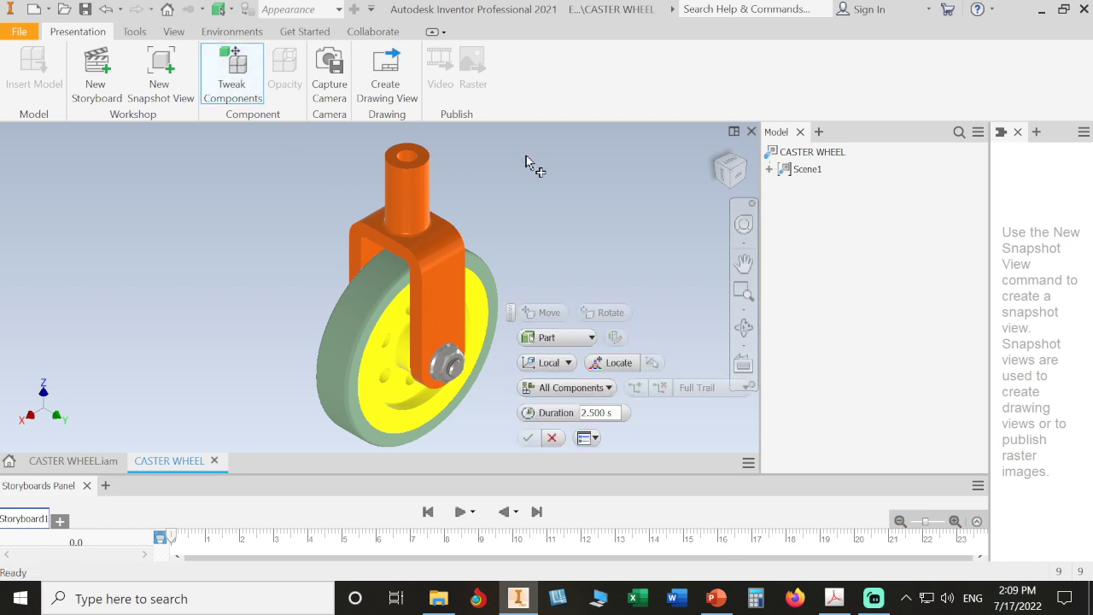
left_click(448, 363)
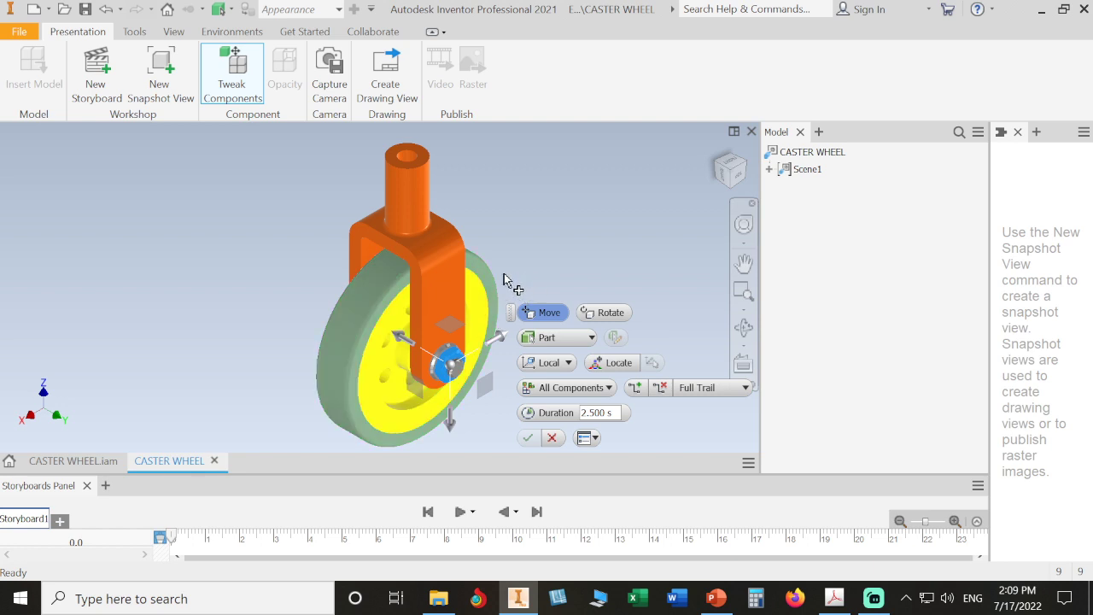
scroll(485, 304, "up", 4)
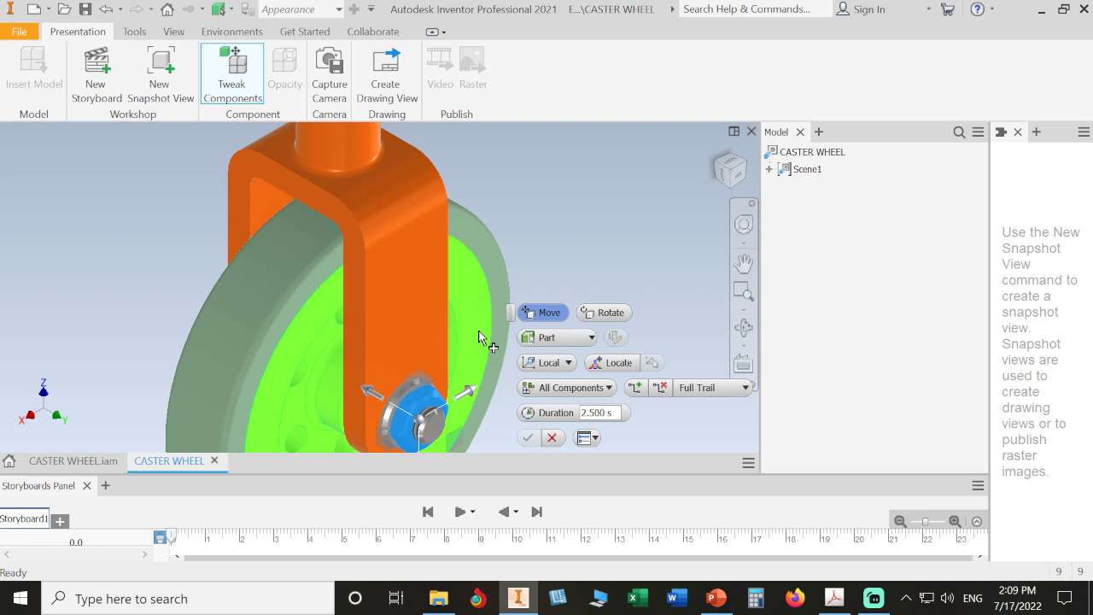
middle_click_drag(477, 283, 483, 269)
scroll(485, 312, "up", 1)
middle_click_drag(485, 312, 479, 218)
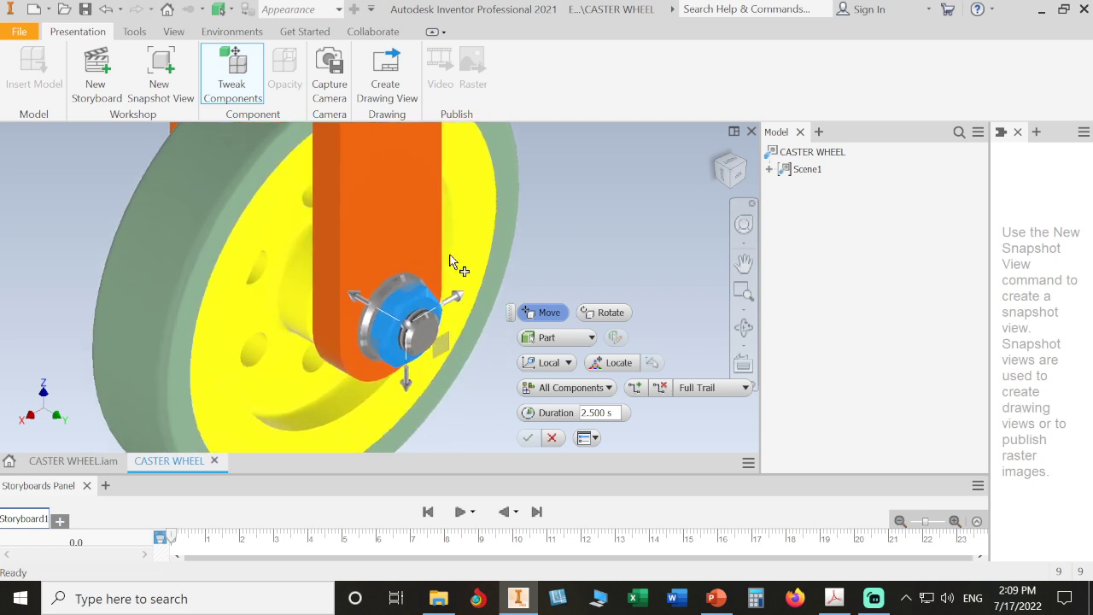
left_click(724, 181)
scroll(462, 333, "up", 5)
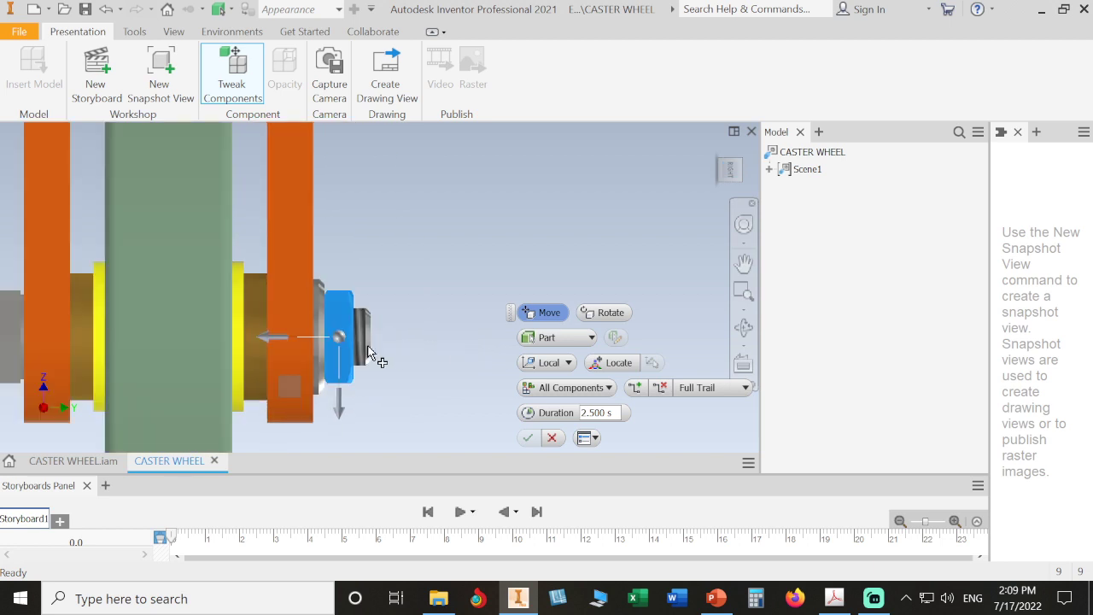
Step: Slide the nut outward along the axle and enter 8 as the X offset
left_click_drag(270, 339, 317, 345)
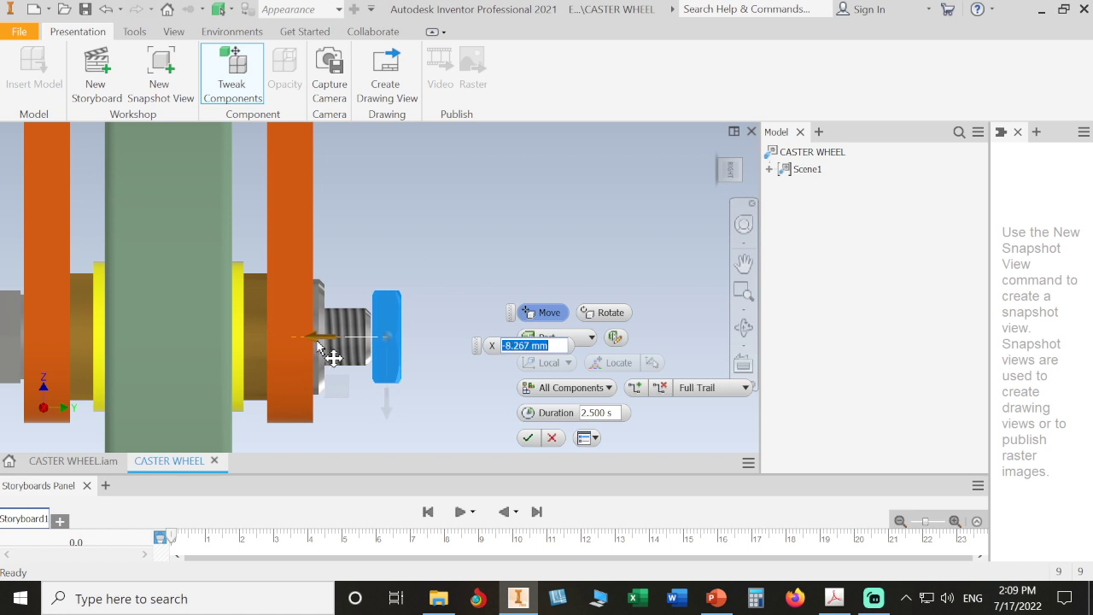
left_click_drag(317, 345, 317, 345)
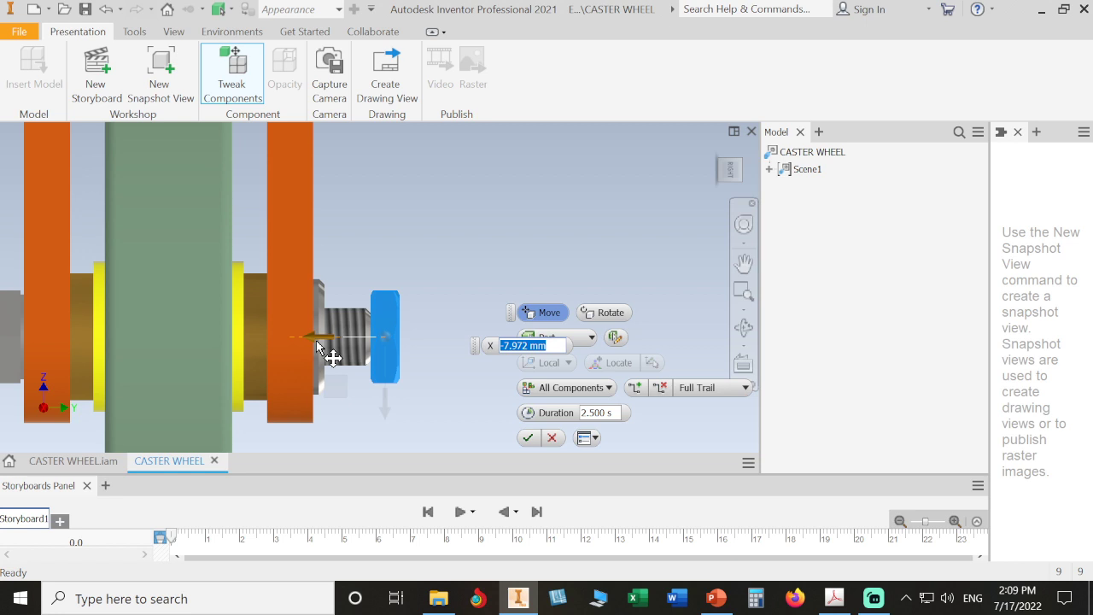
left_click_drag(316, 345, 318, 345)
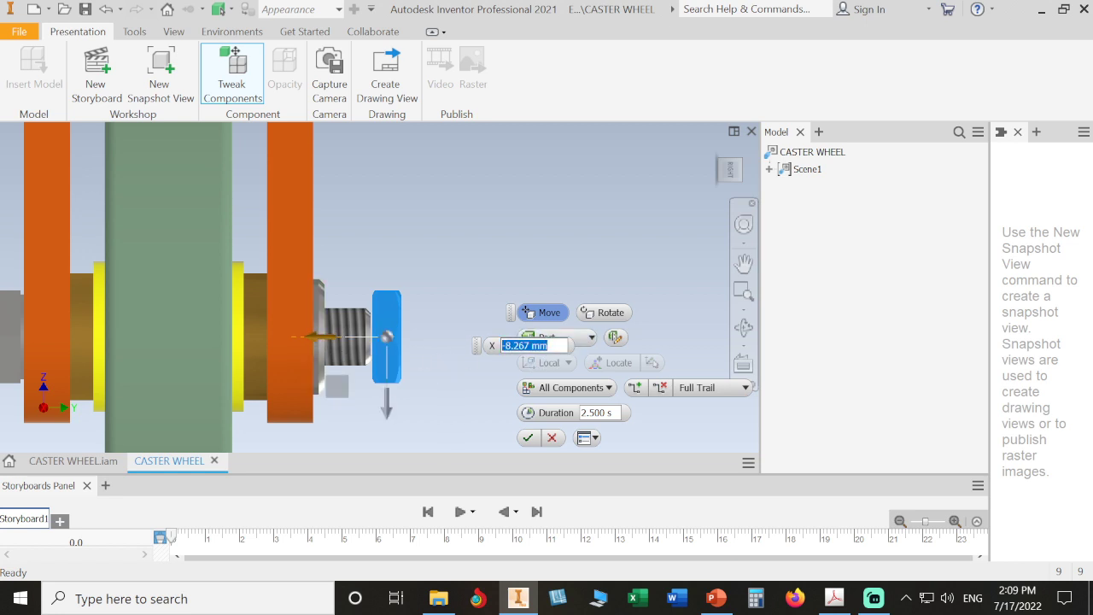
left_click(457, 351)
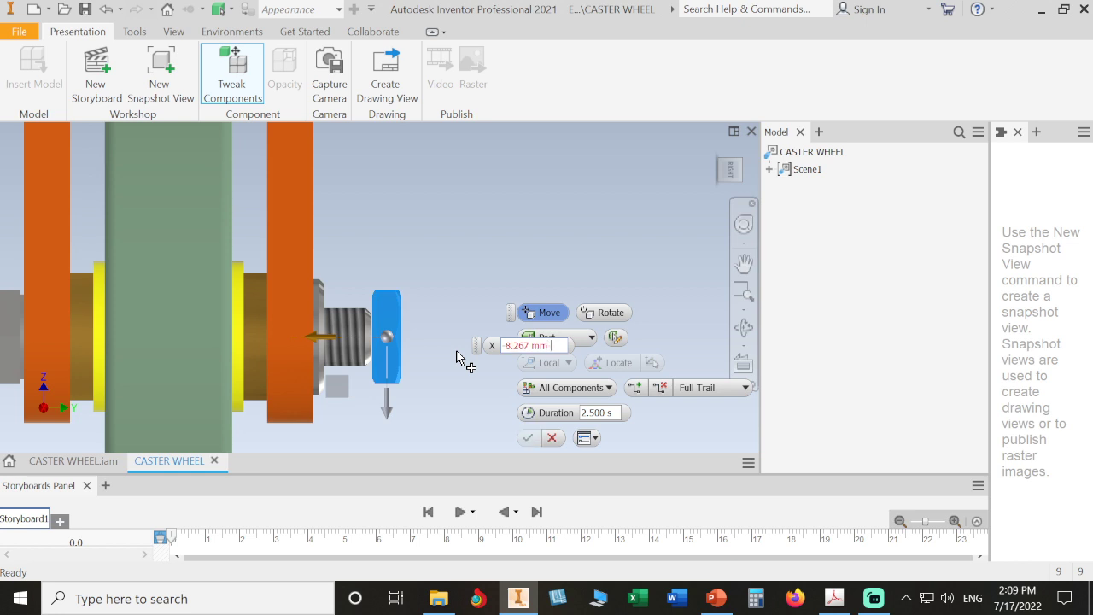
type("8")
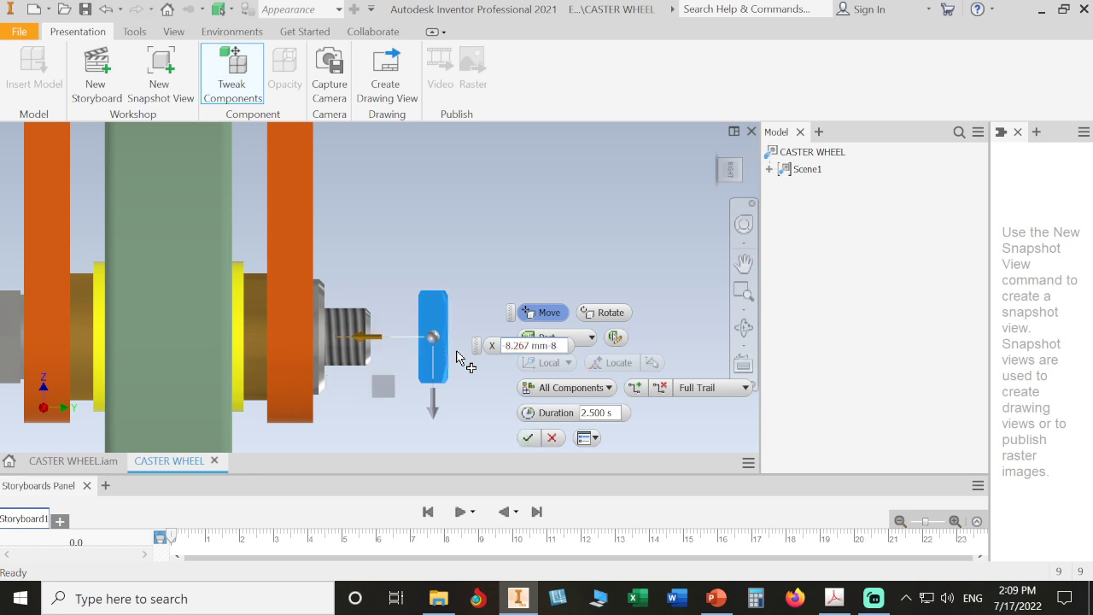
key("BackSpace")
key("BackSpace")
key("BackSpace")
key("BackSpace")
key("BackSpace")
key("BackSpace")
key("BackSpace")
key("BackSpace")
key("BackSpace")
key("BackSpace")
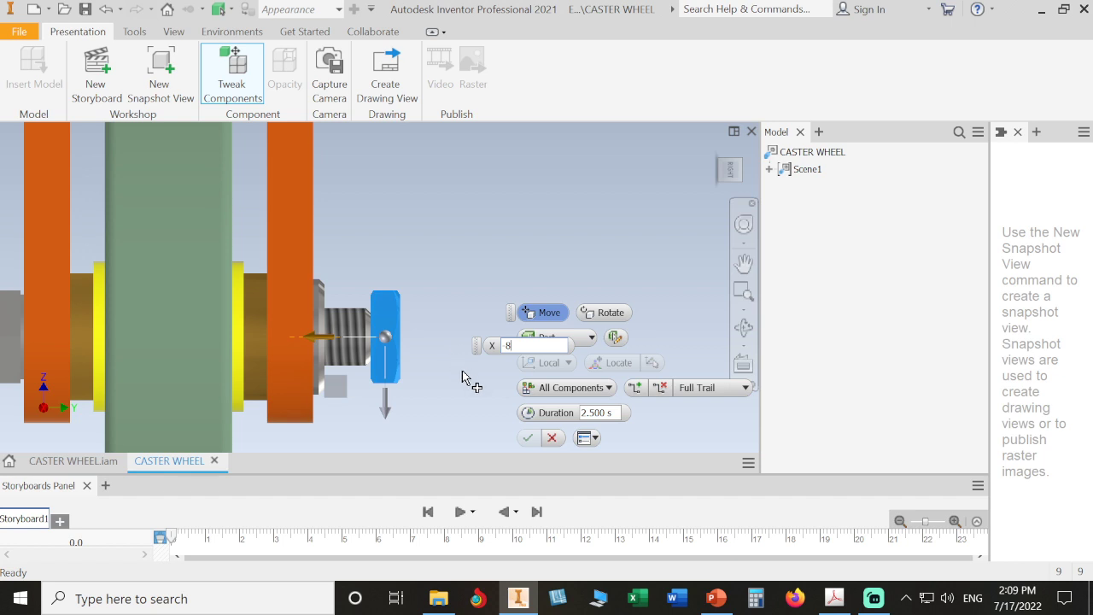
left_click(608, 387)
Step: Set the nut's tweak to No trail and look at the model from the front
left_click(580, 409)
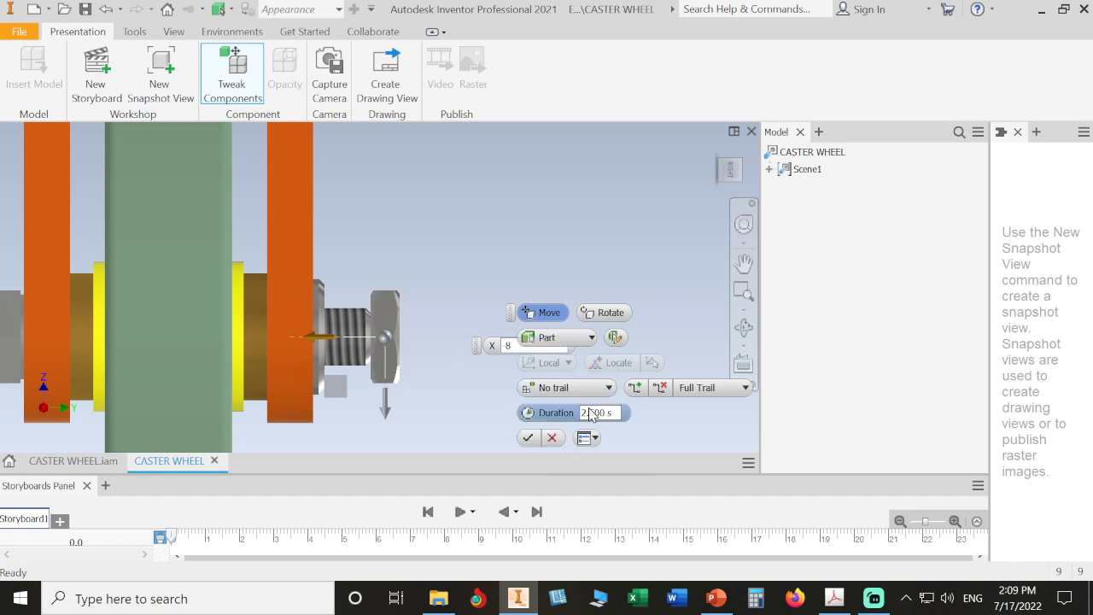
left_click(716, 154)
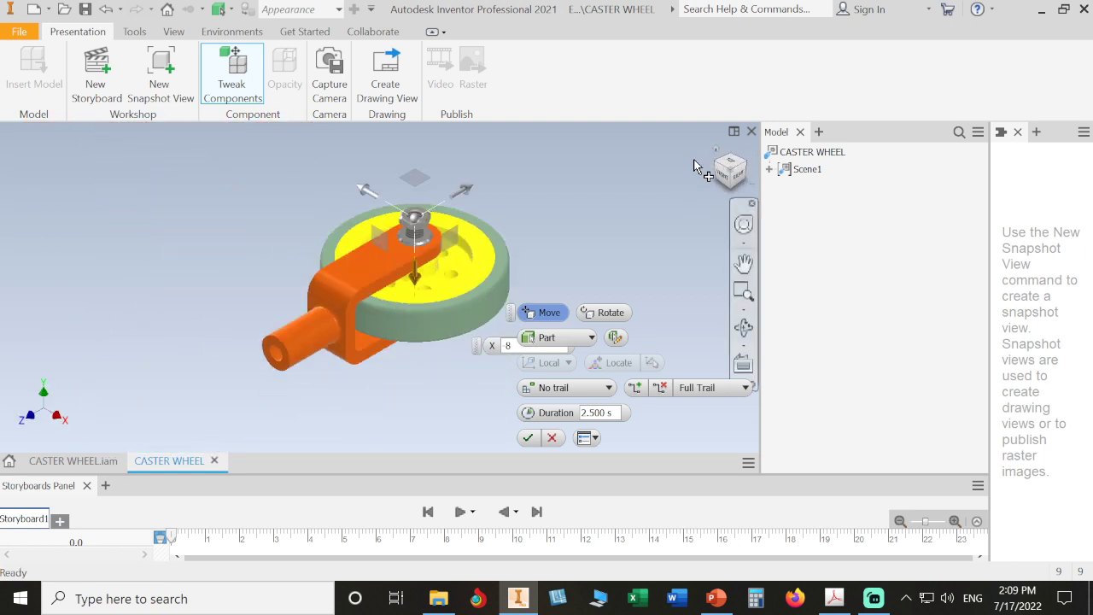
left_click(725, 176)
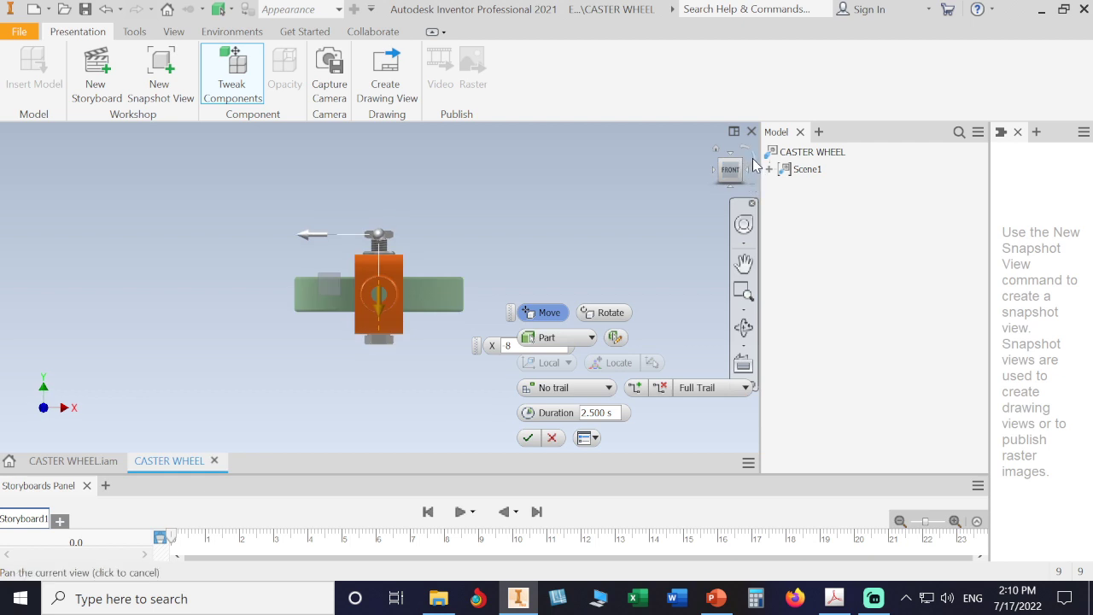
Step: Check the wheel from rolled, face-on and isometric ViewCube views, then zoom in
left_click(753, 158)
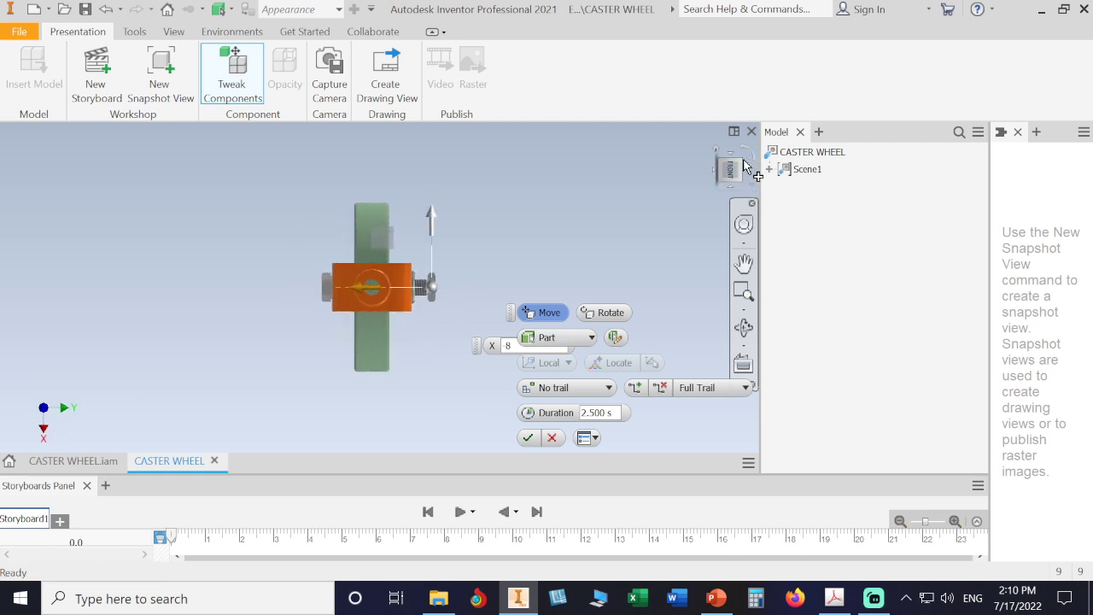
left_click(732, 171)
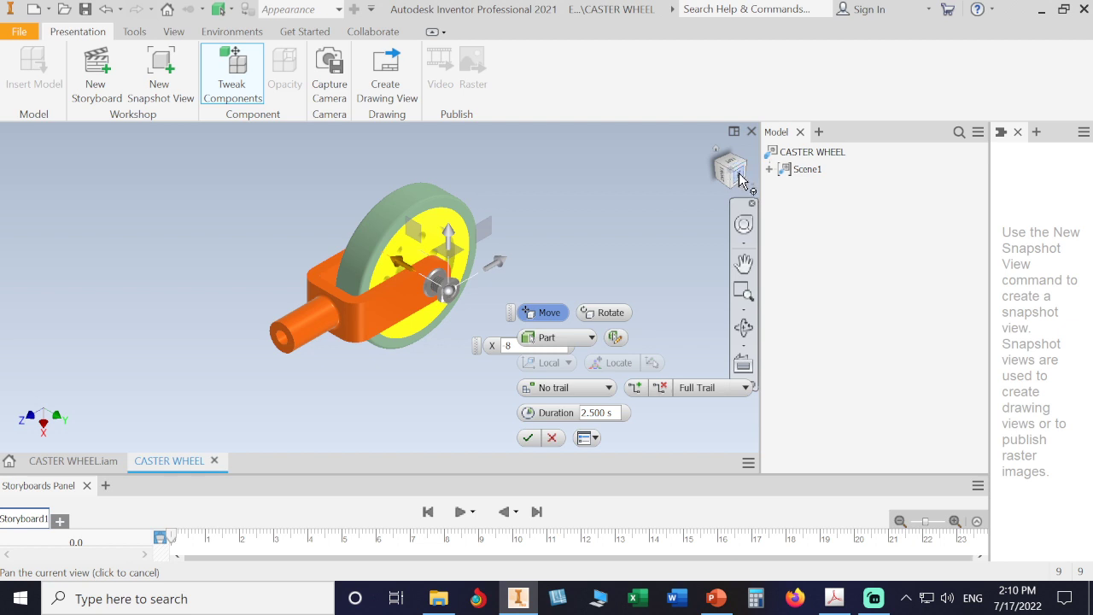
left_click(739, 176)
left_click(753, 159)
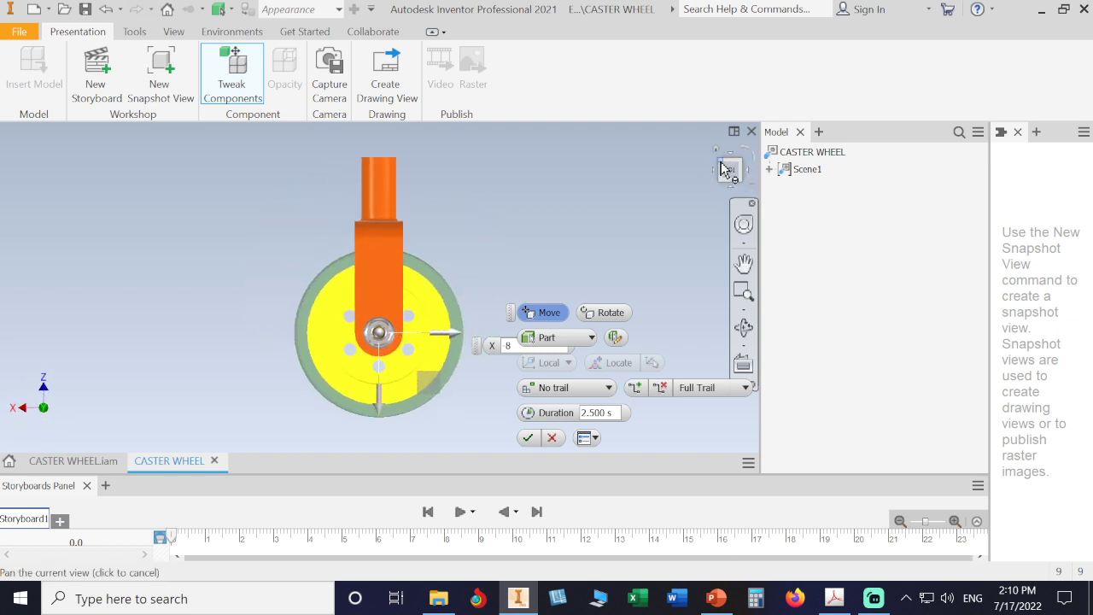
left_click(727, 170)
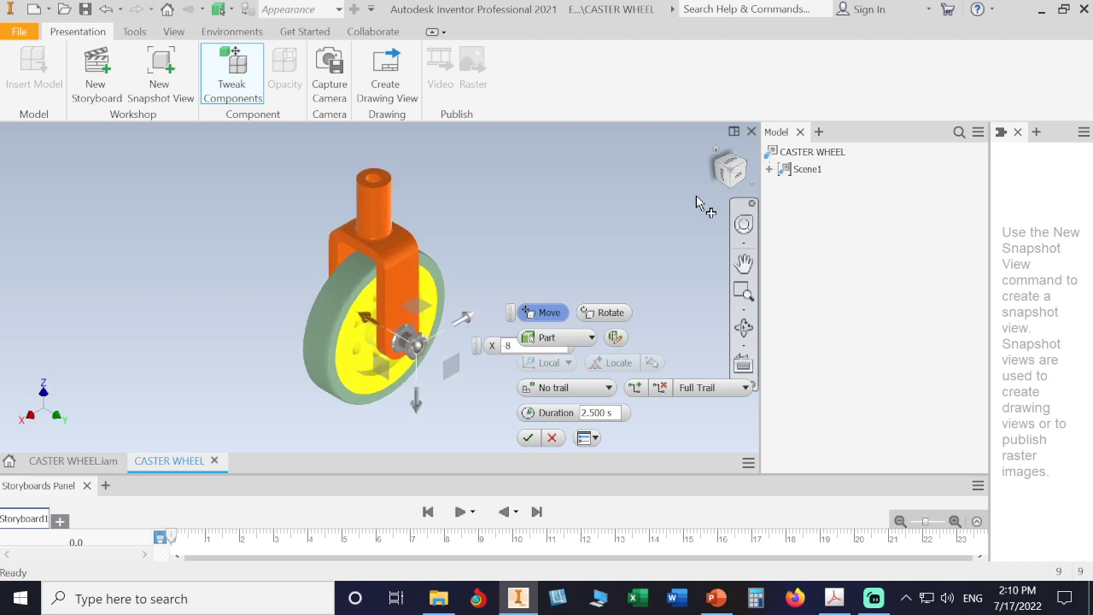
left_click(752, 186)
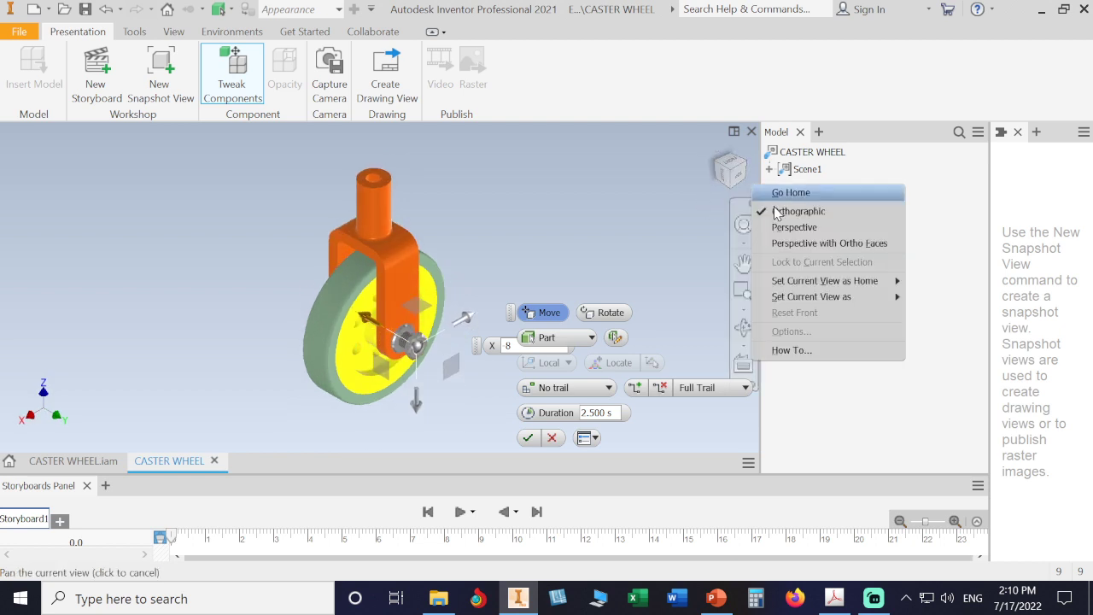
mouse_move(807, 282)
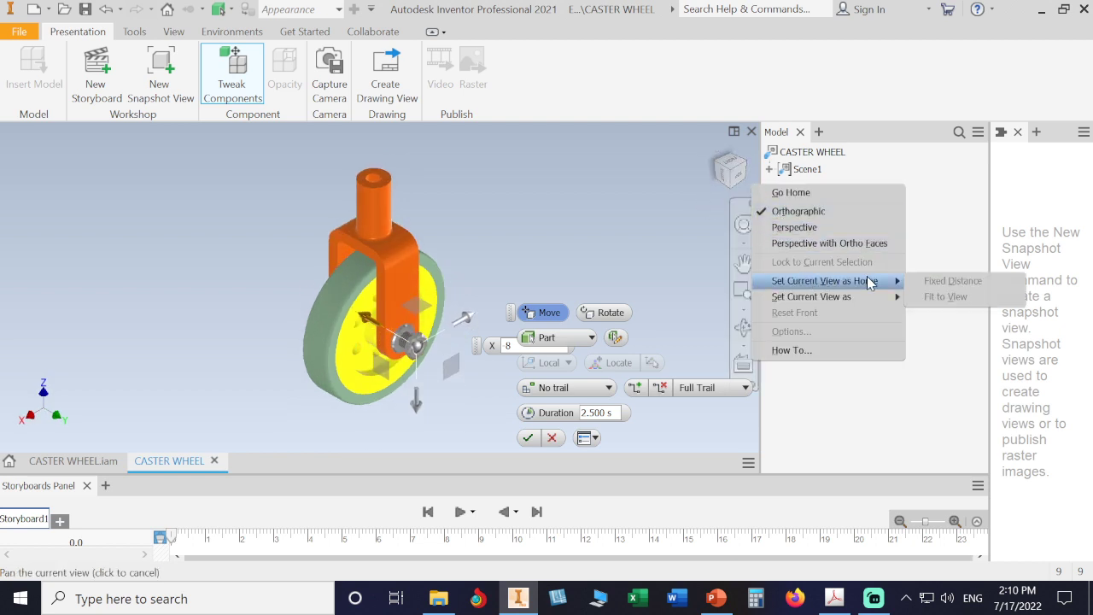
left_click(605, 236)
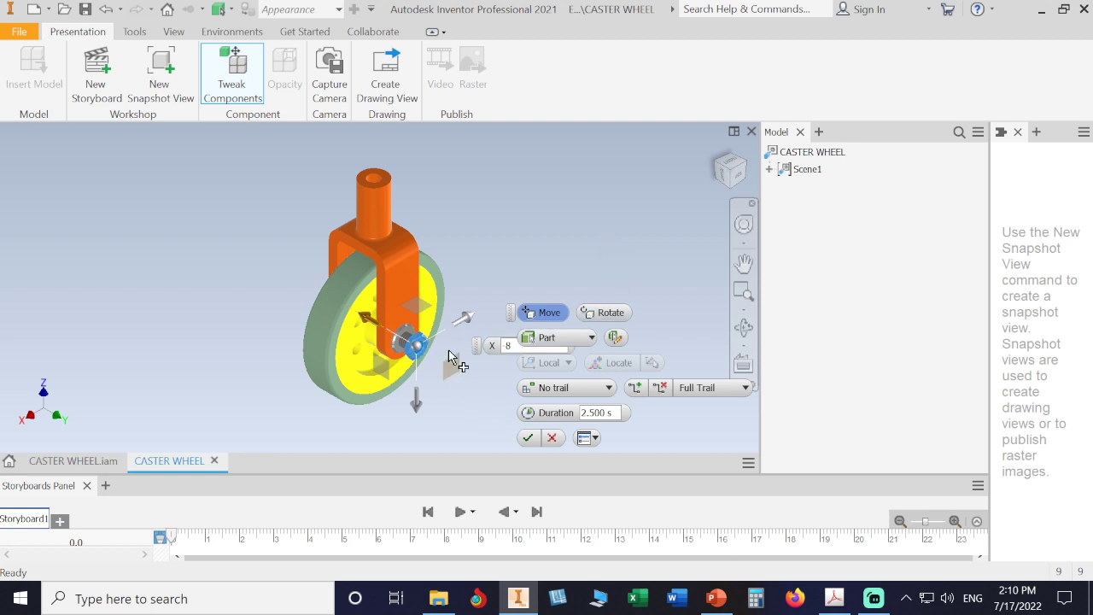
scroll(449, 345, "down", 3)
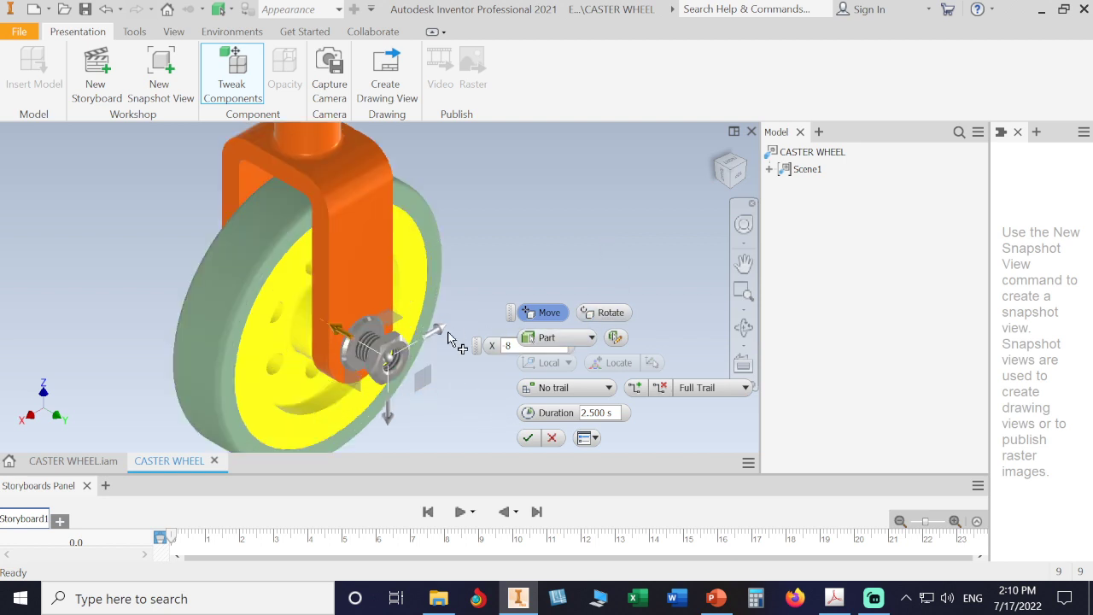
Step: Commit the nut's 8 mm tweak and select its 2.5 s action on the ISO 4035 M10:1 track
left_click(529, 438)
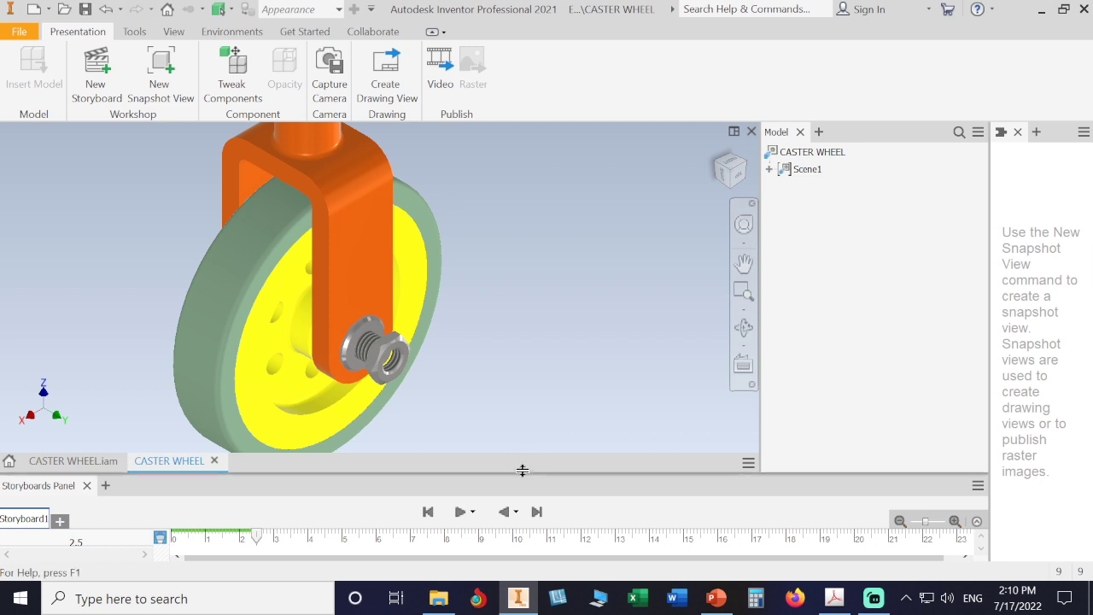
left_click_drag(523, 470, 532, 361)
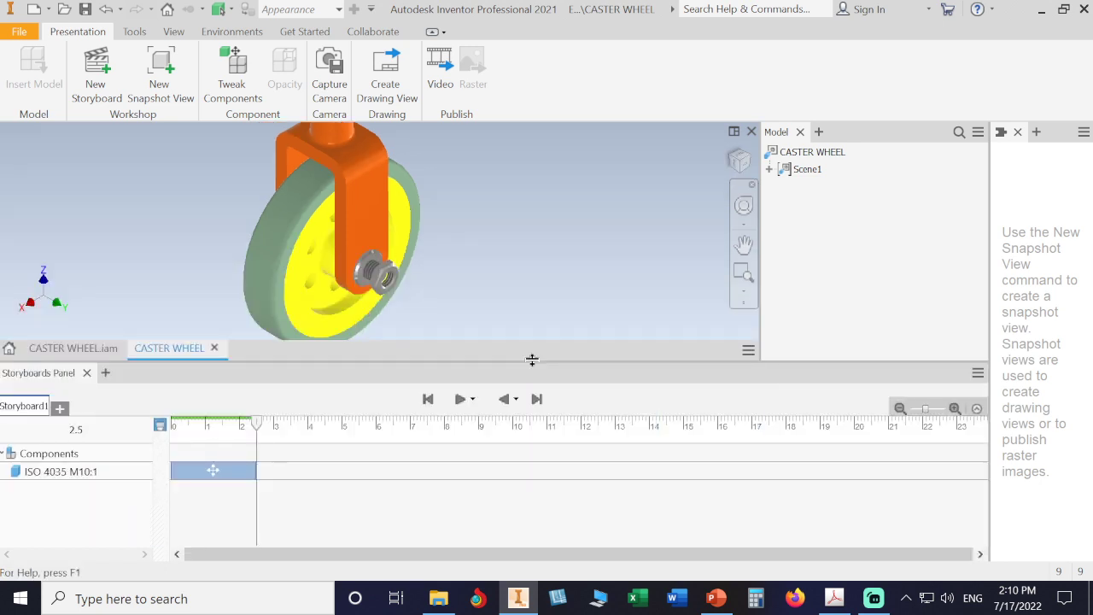
left_click(219, 467)
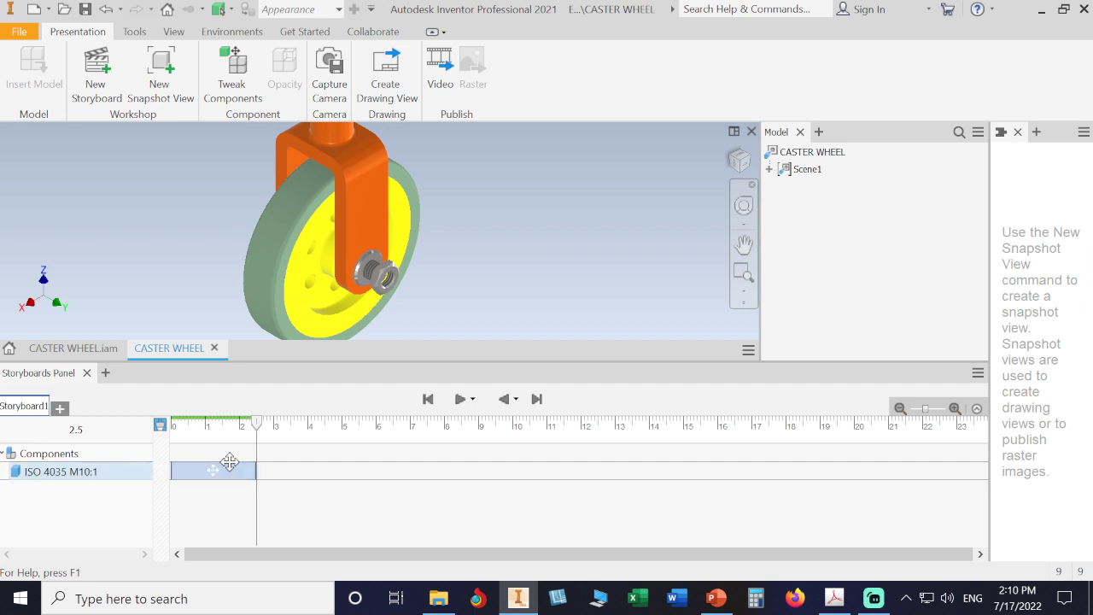
left_click(224, 465)
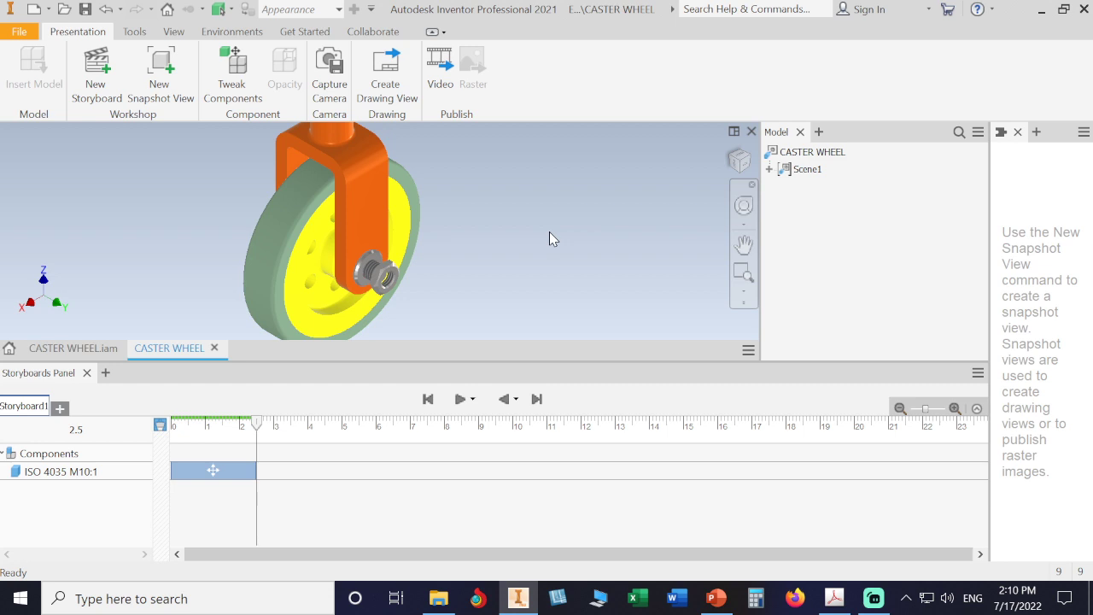
Step: Switch to CASTER WHEEL.iam, zoom and pan onto the nut end, and dismiss the ribbon panel menu
left_click(101, 348)
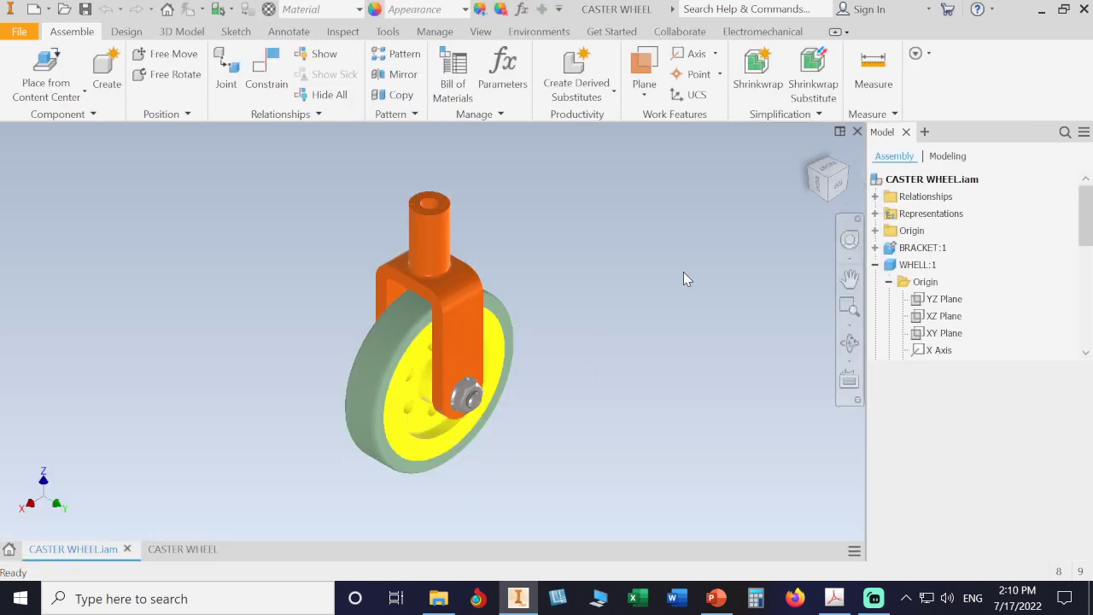
scroll(519, 417, "down", 8)
middle_click_drag(575, 372, 726, 424)
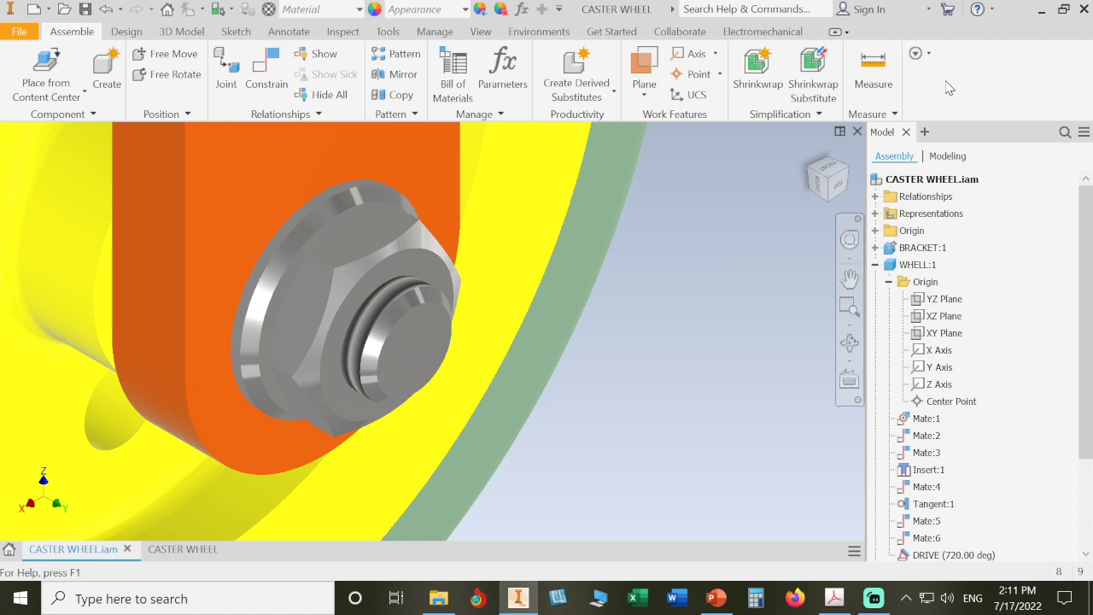
right_click(948, 88)
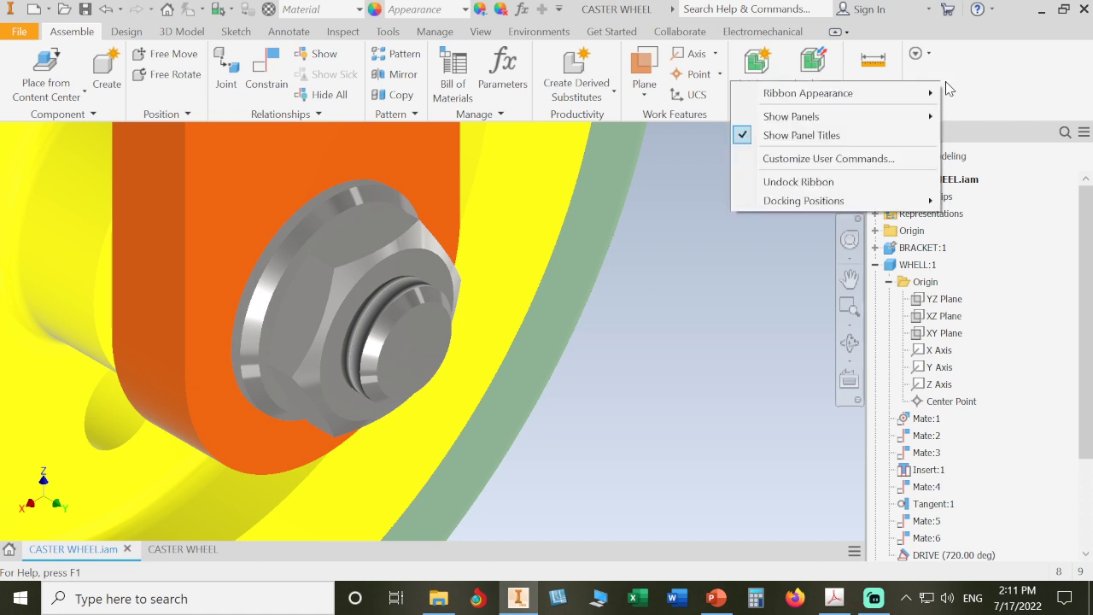
mouse_move(922, 115)
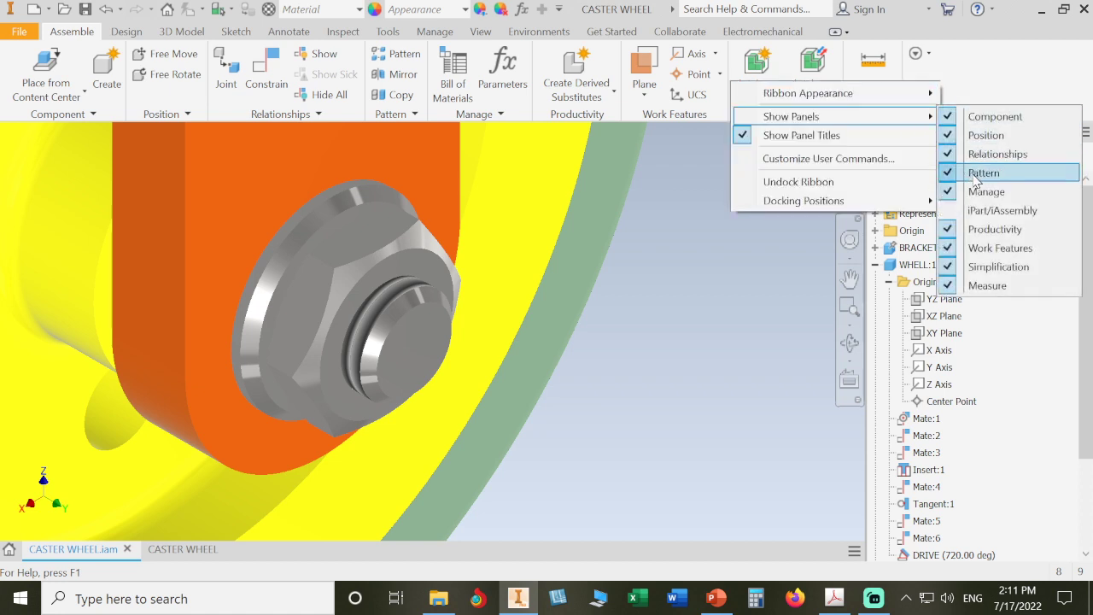
left_click(982, 285)
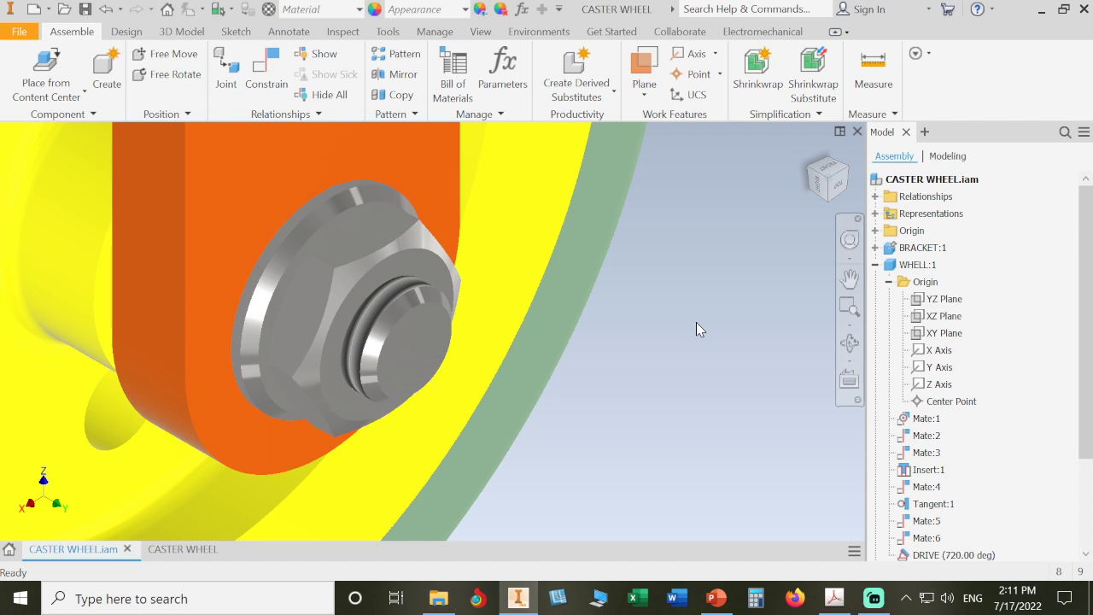
Step: Measure bolt end face to the nut's 18 mm circular edge (8.000 mm), then zoom on the Right view
key("m")
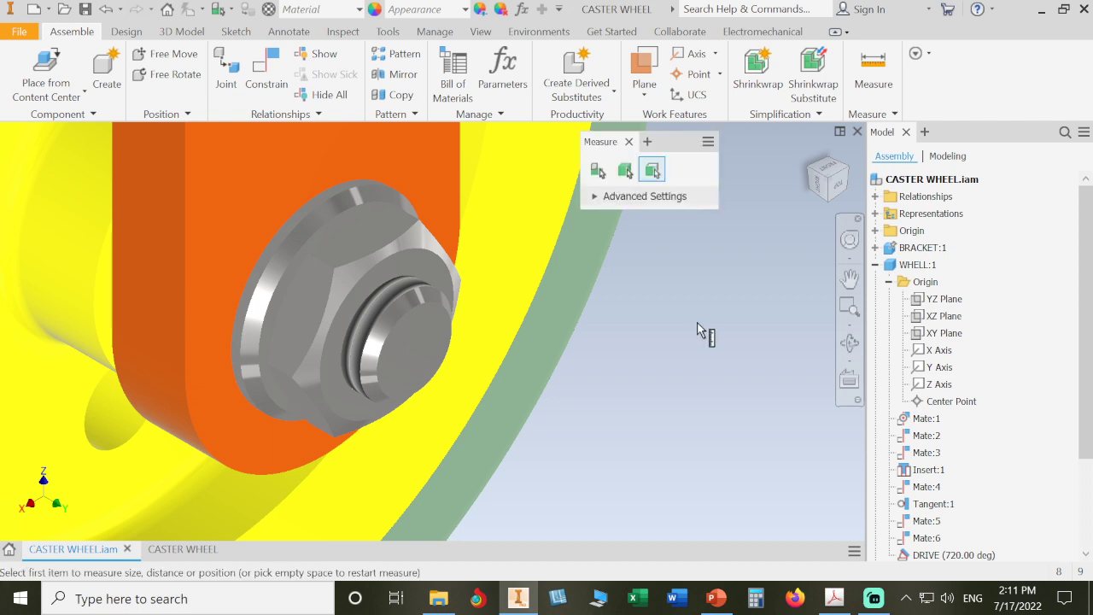
left_click(425, 339)
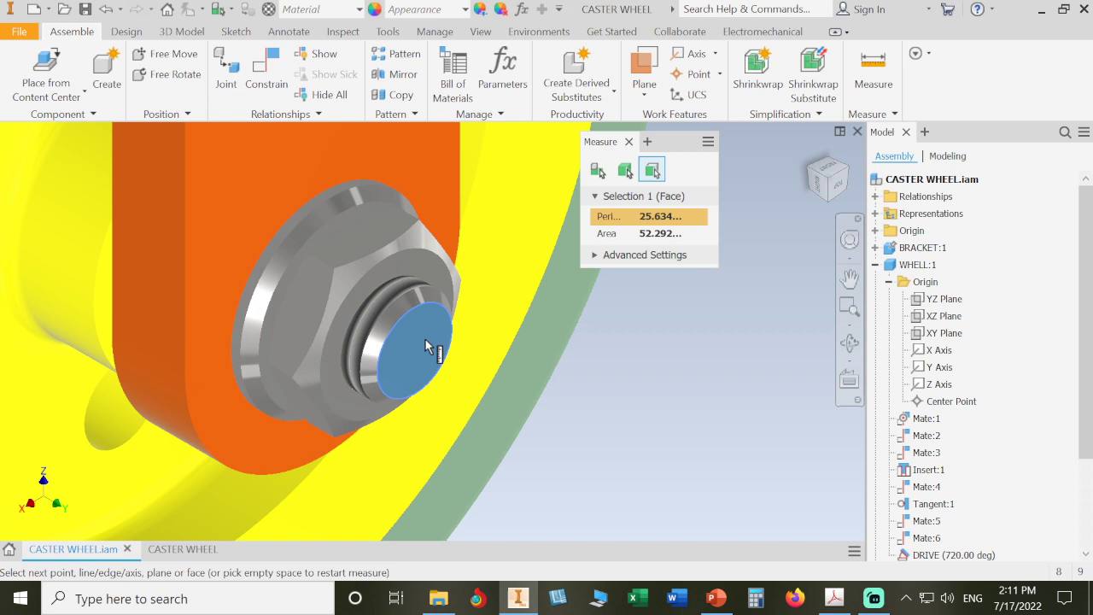
left_click(382, 205)
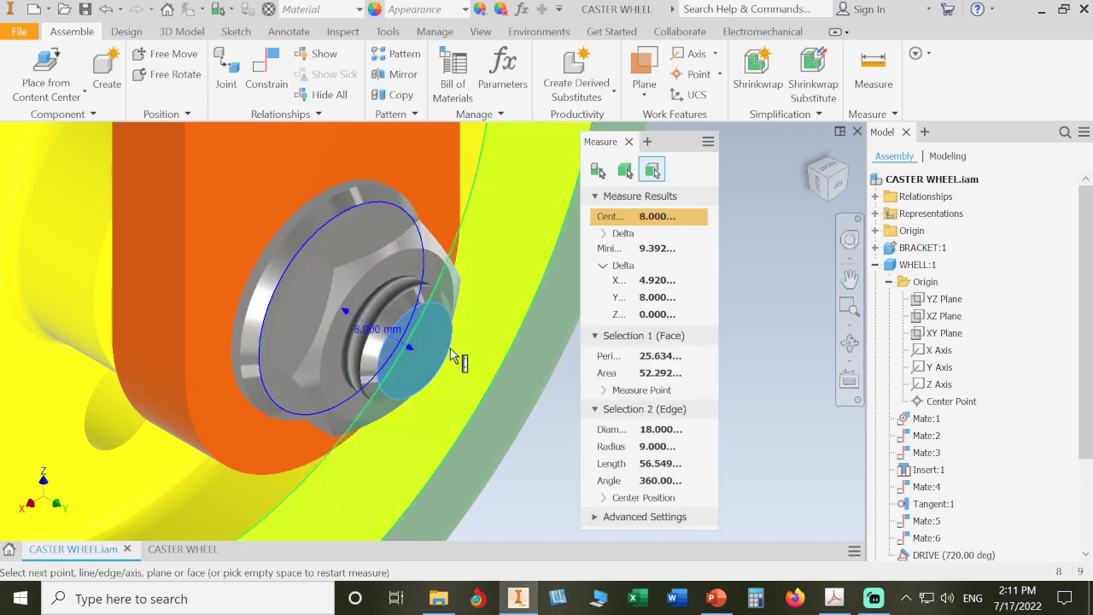
left_click(816, 186)
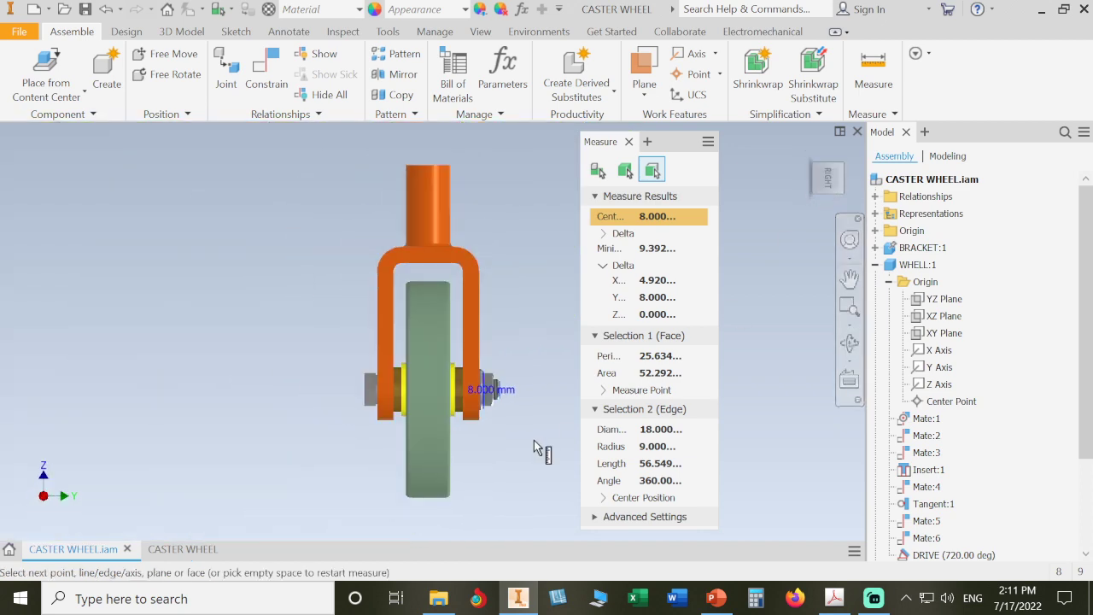
scroll(518, 402, "up", 5)
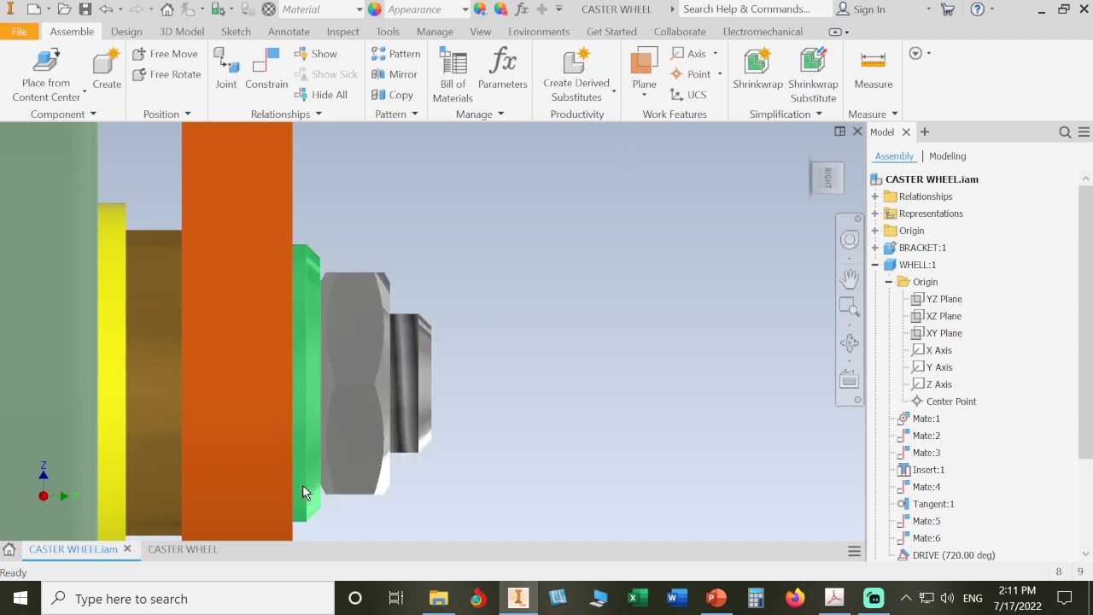
Step: Switch back to the CASTER WHEEL presentation, zoom toward the nut, and lower the storyboard splitter
left_click(182, 548)
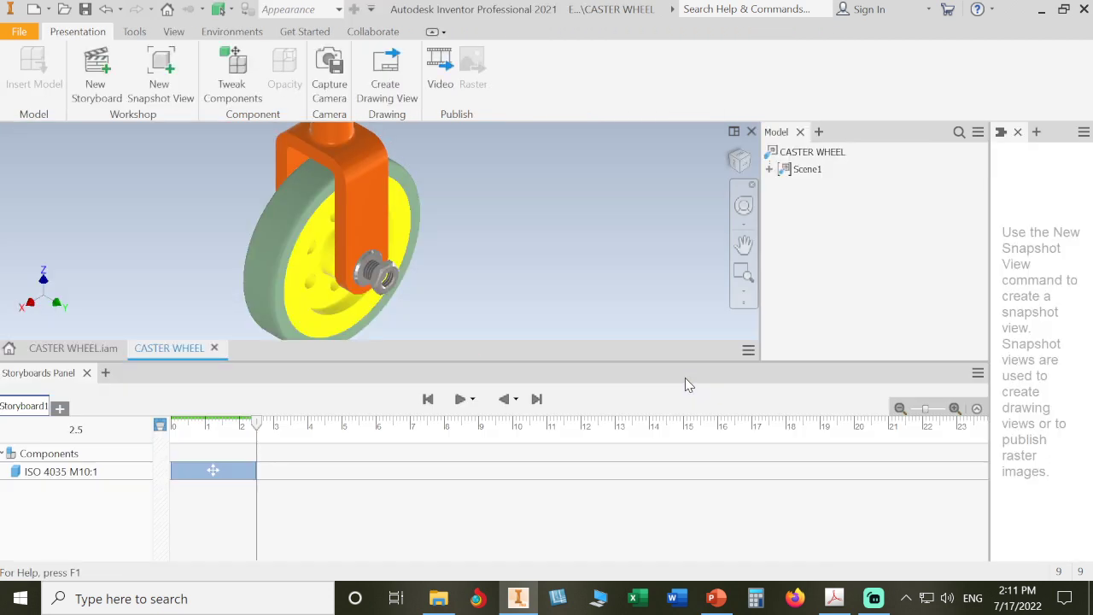
scroll(463, 285, "down", 3)
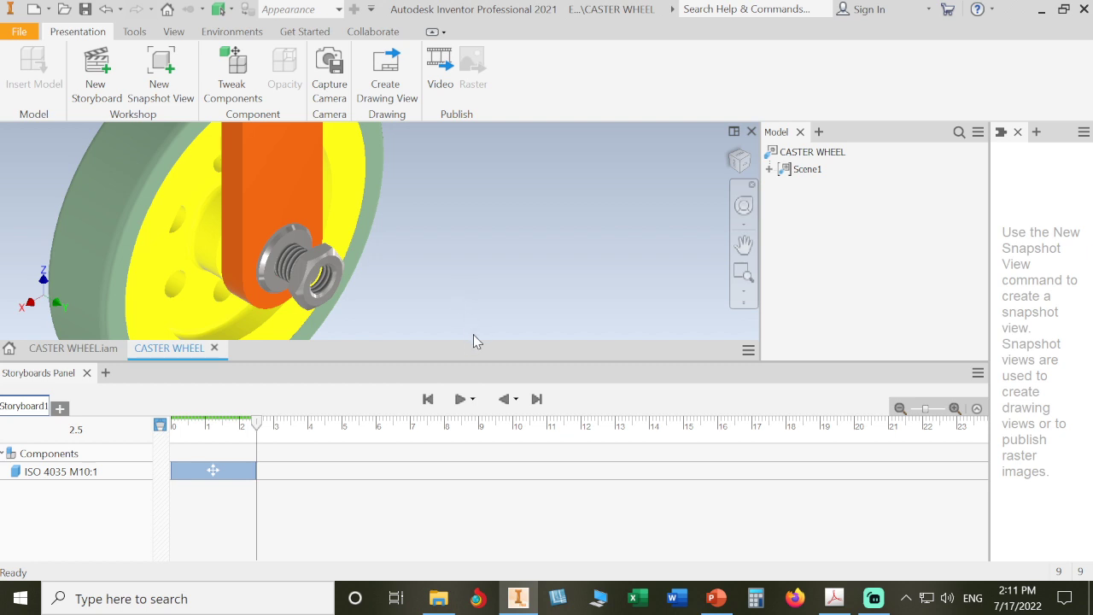
left_click_drag(487, 359, 478, 497)
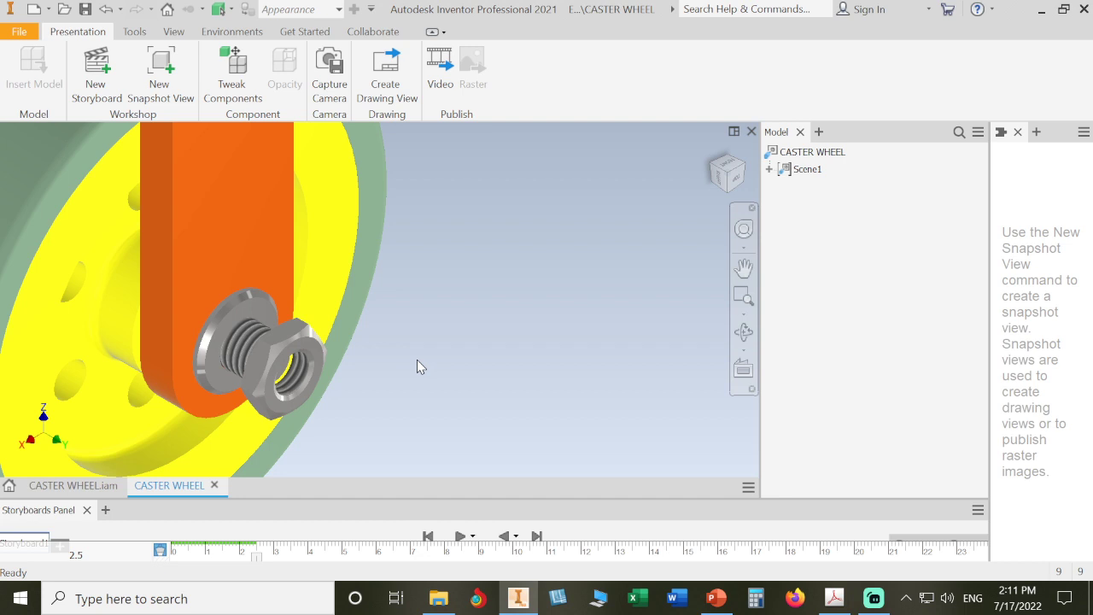
Step: Add a tweak rotating the ISO 4035 M10:1 nut by -360*2 degrees about its axis
left_click(298, 340)
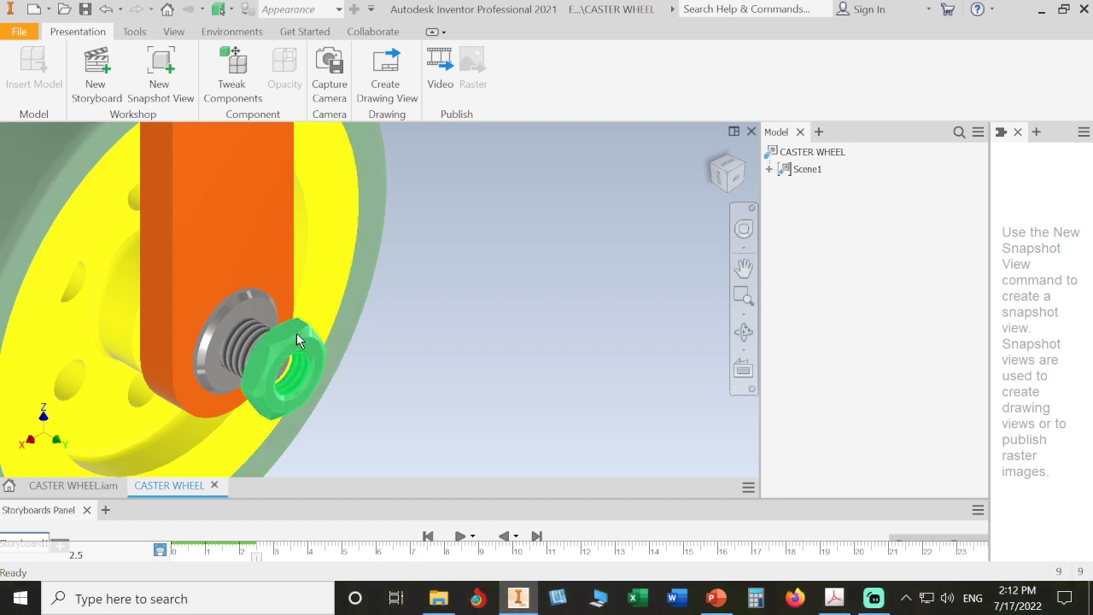
left_click(297, 334)
left_click(233, 73)
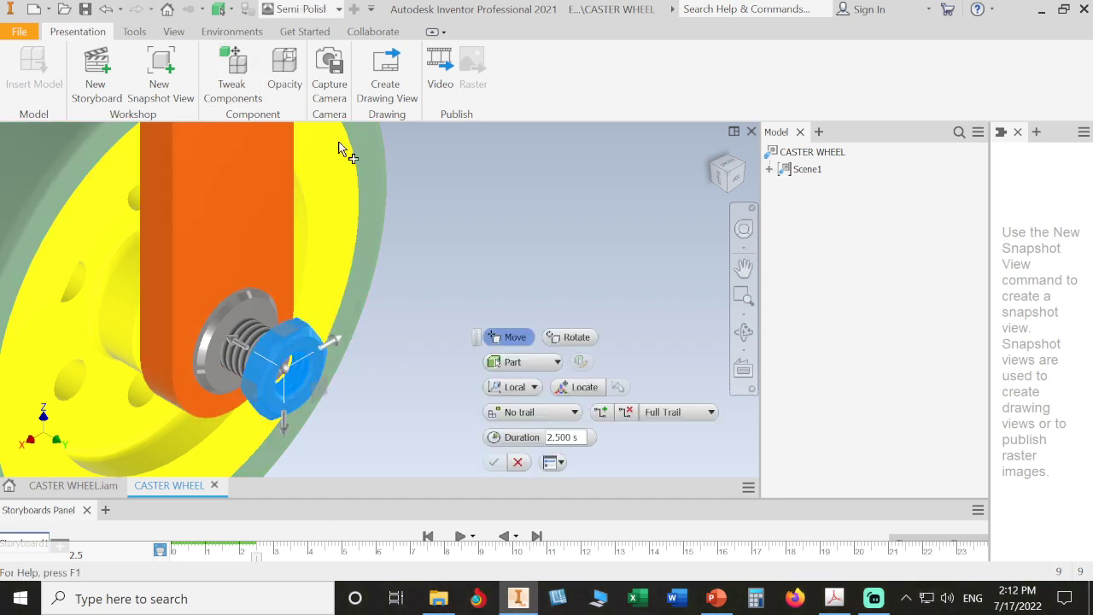
left_click(578, 337)
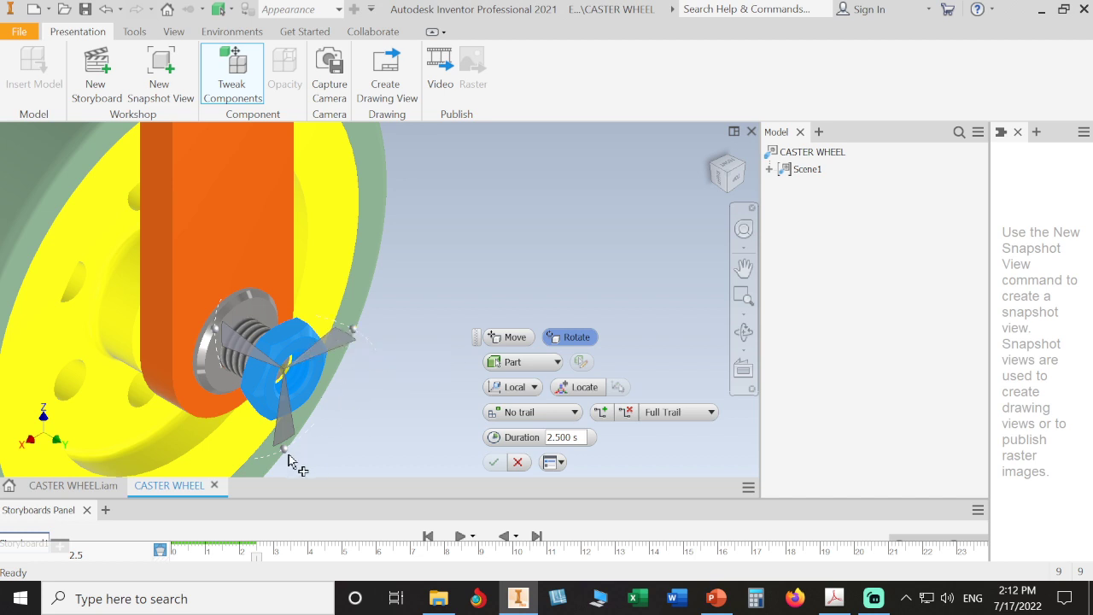
left_click_drag(276, 457, 254, 413)
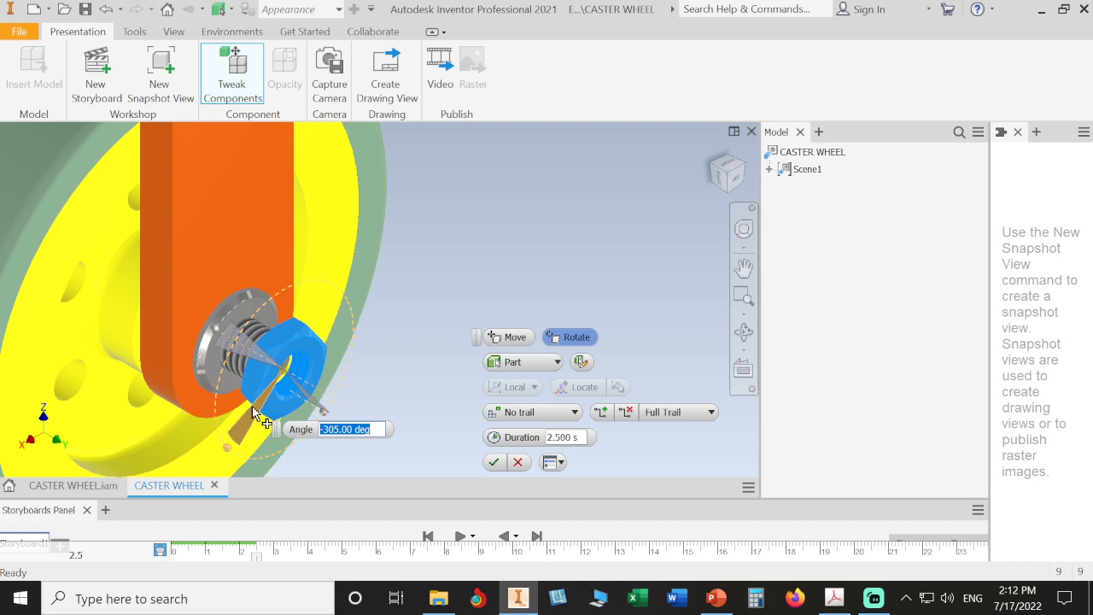
type("-360*2")
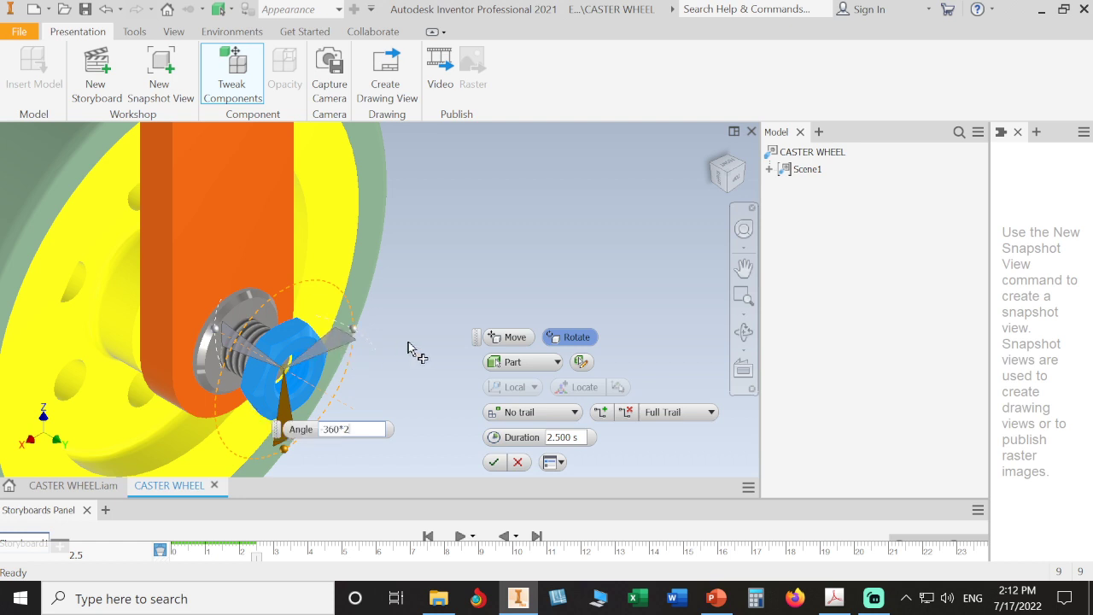
key("Return")
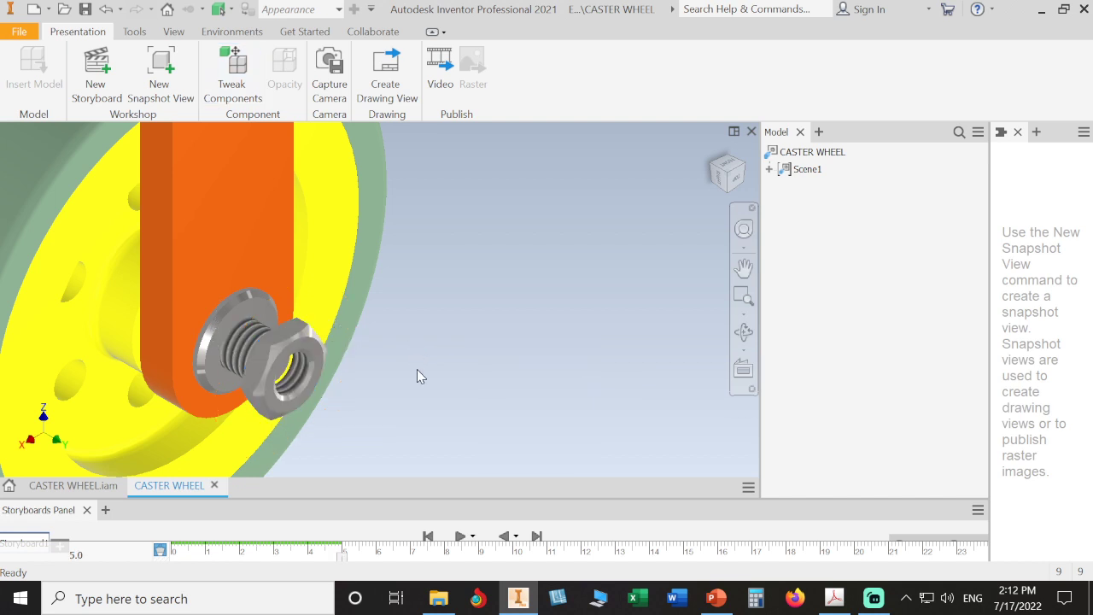
Step: Enlarge the storyboard panel and expand the ISO 4035 M10:1 row to show separate tracks
left_click_drag(447, 500, 478, 331)
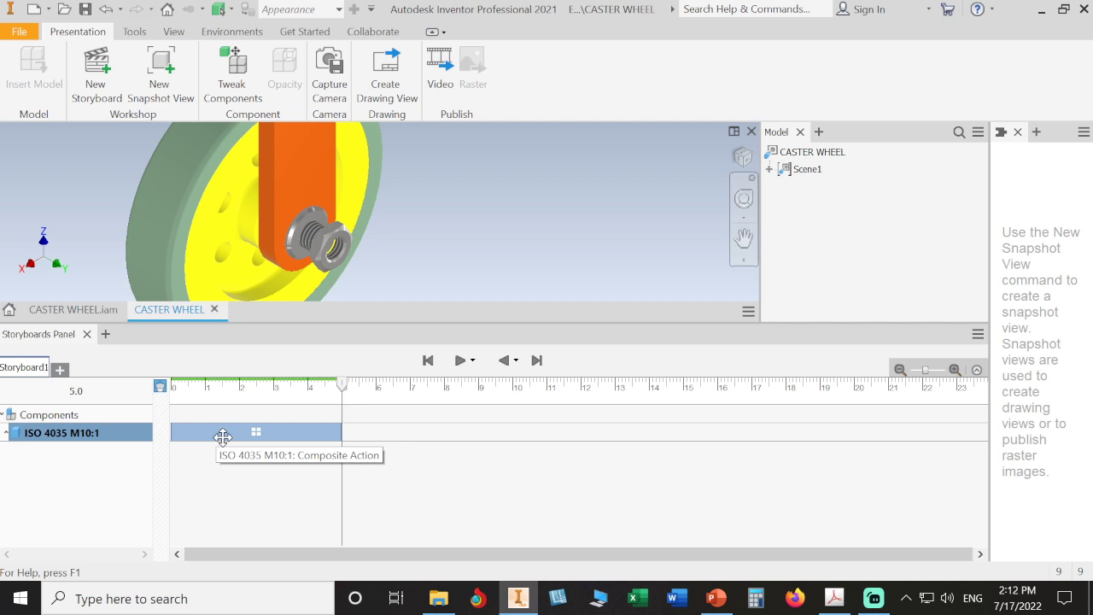
left_click(6, 434)
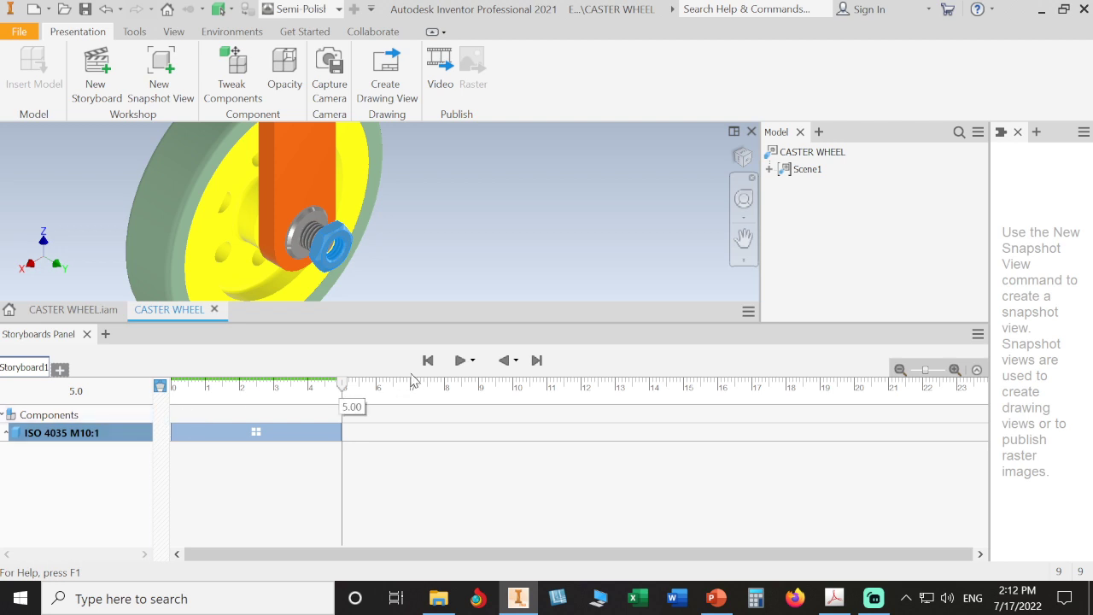
left_click(5, 416)
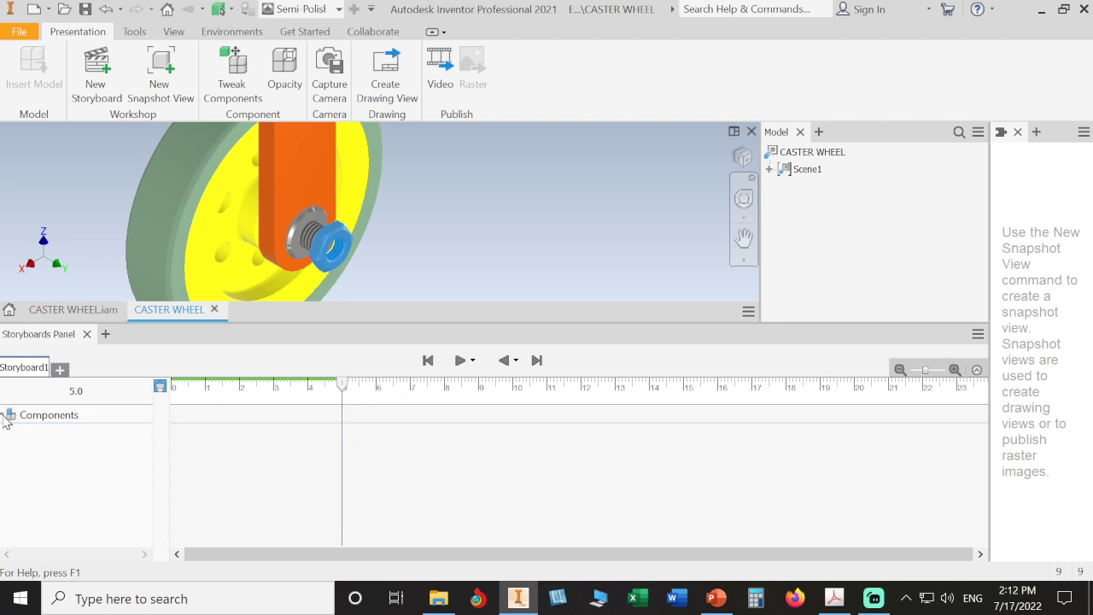
left_click(5, 416)
left_click(7, 434)
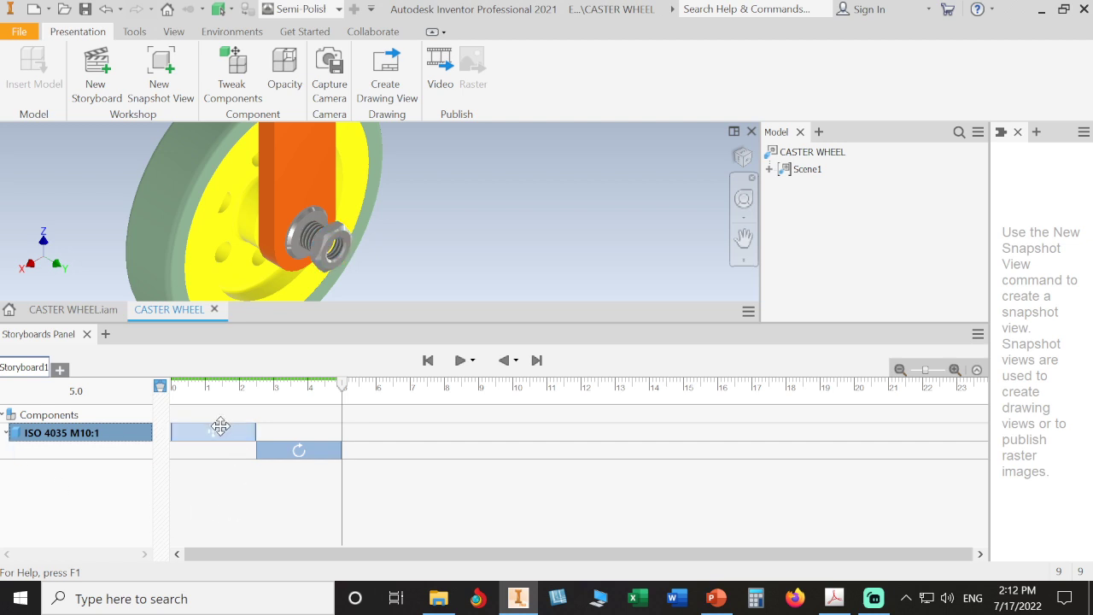
Step: Inspect the nut's move and rotate action bars, then rewind the storyboard to the start
left_click(215, 428)
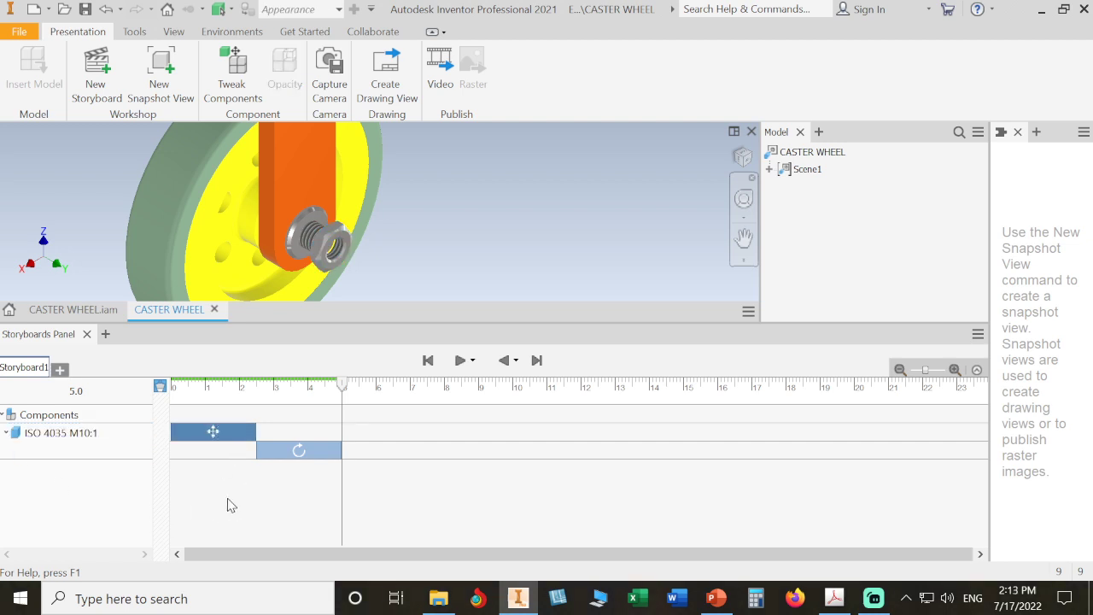
left_click(292, 449)
left_click(290, 500)
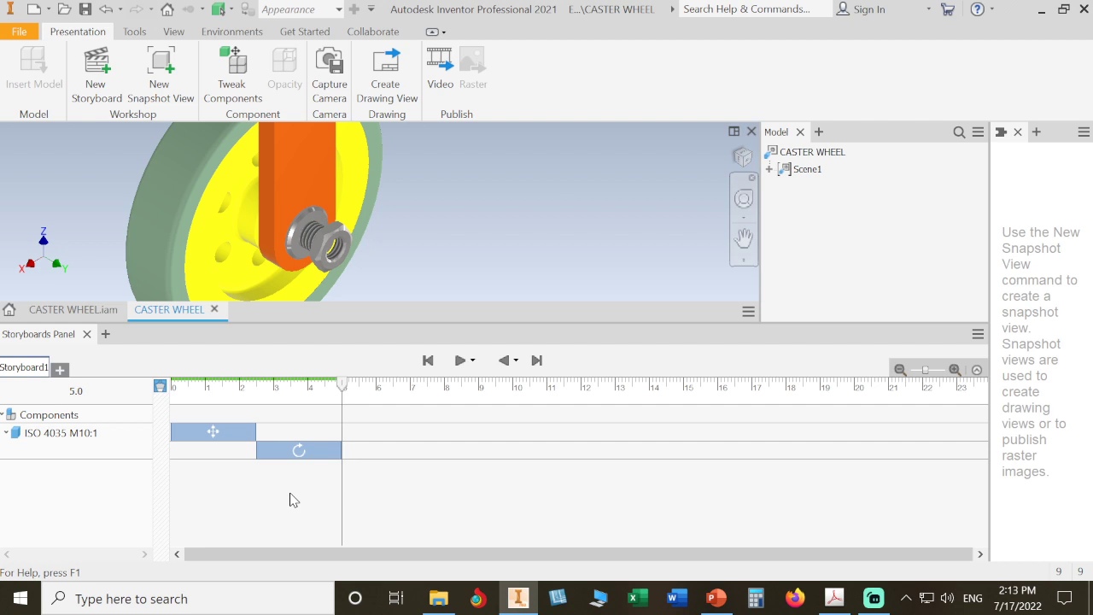
left_click(429, 363)
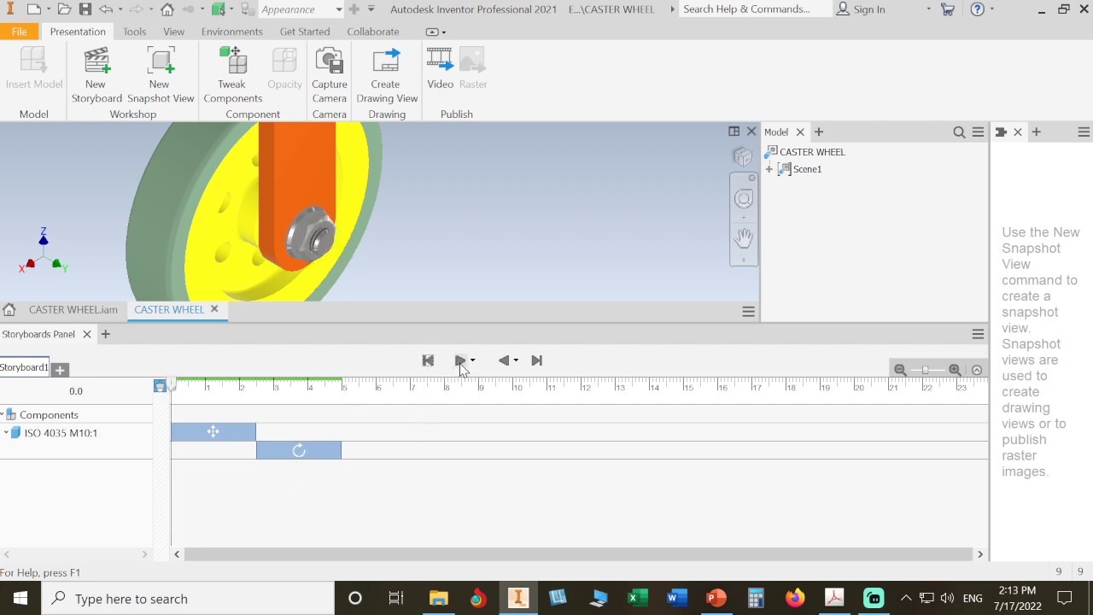
Step: Play the storyboard, then shift the nut's rotate action to start at 0.00 s
left_click(460, 361)
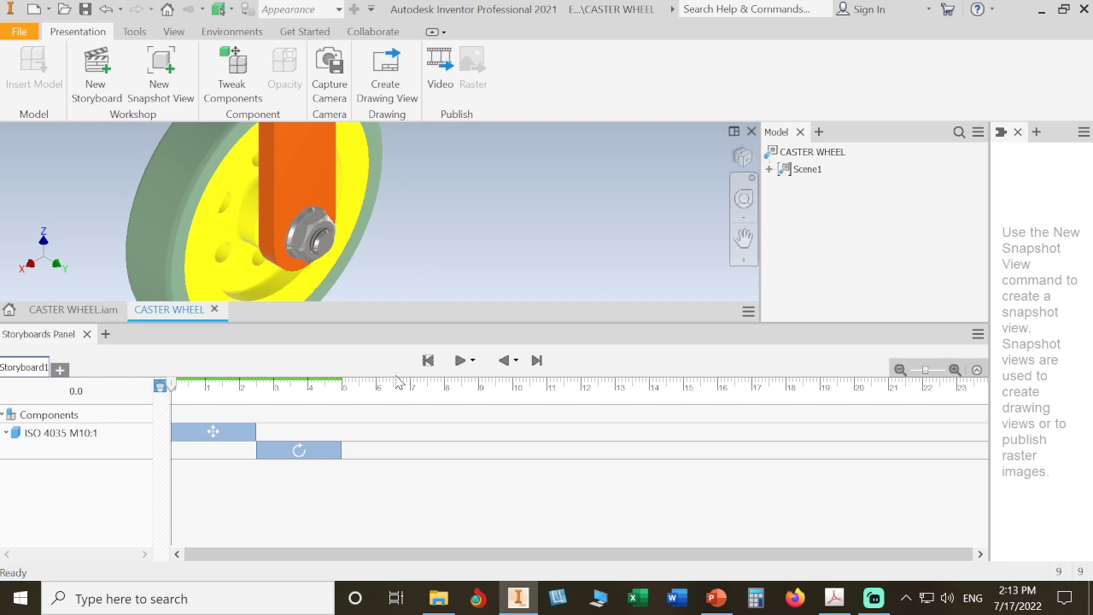
left_click(310, 454)
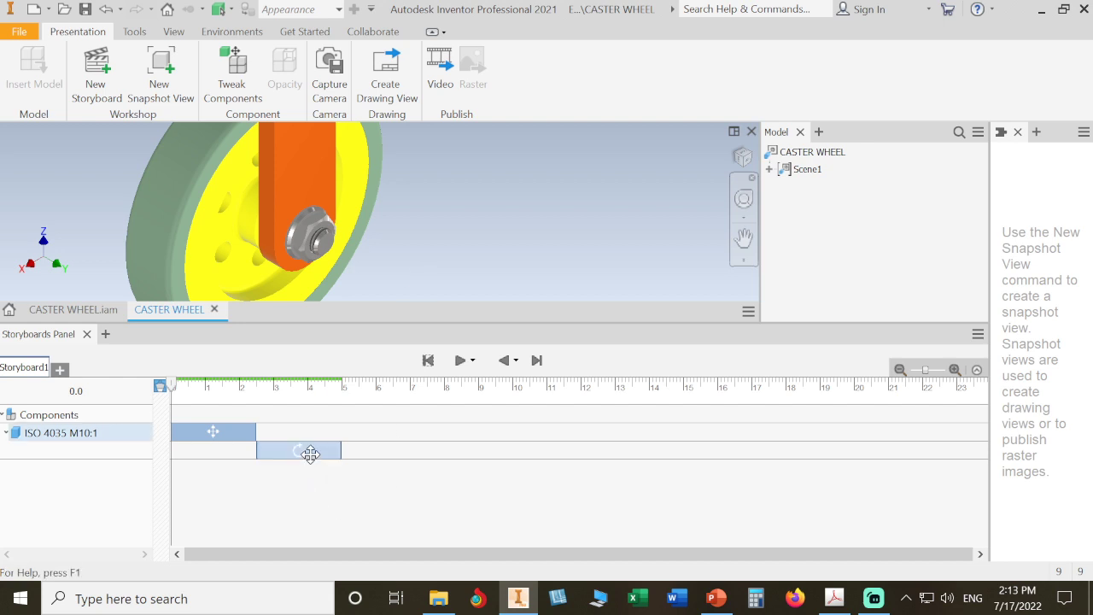
left_click(310, 454)
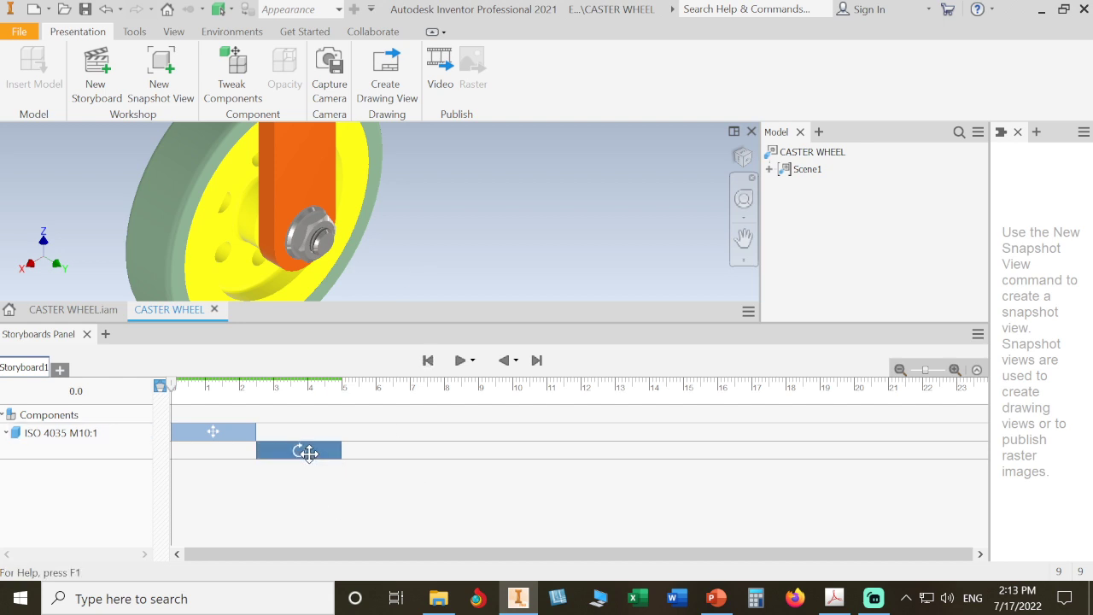
left_click_drag(310, 453, 223, 457)
left_click(229, 493)
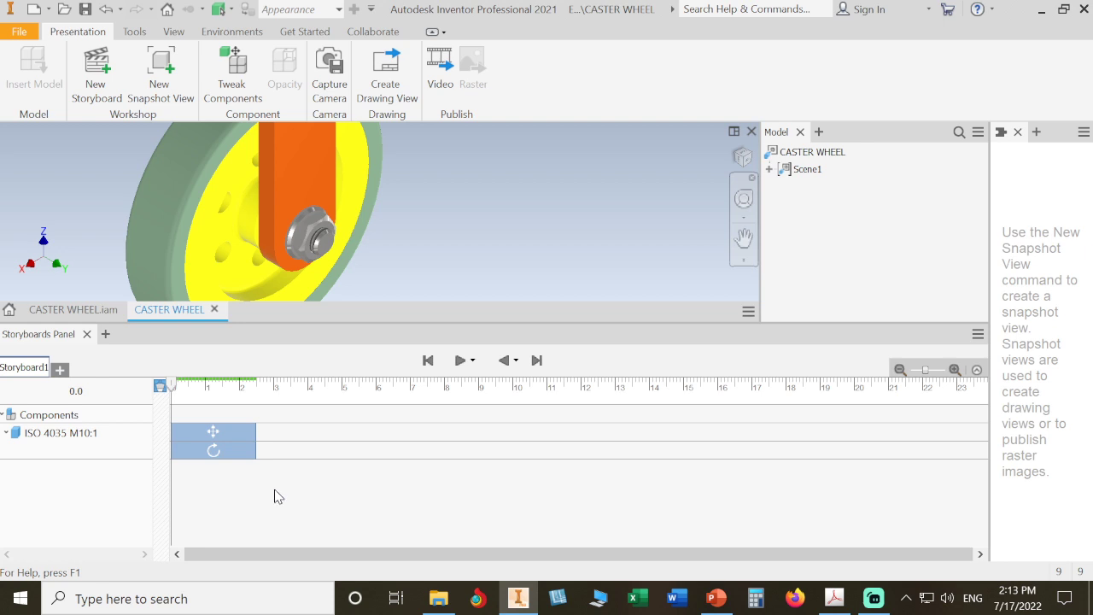
Step: Review the animation with Play, Forward to End and Play Reverse, then enlarge the model view
left_click(459, 360)
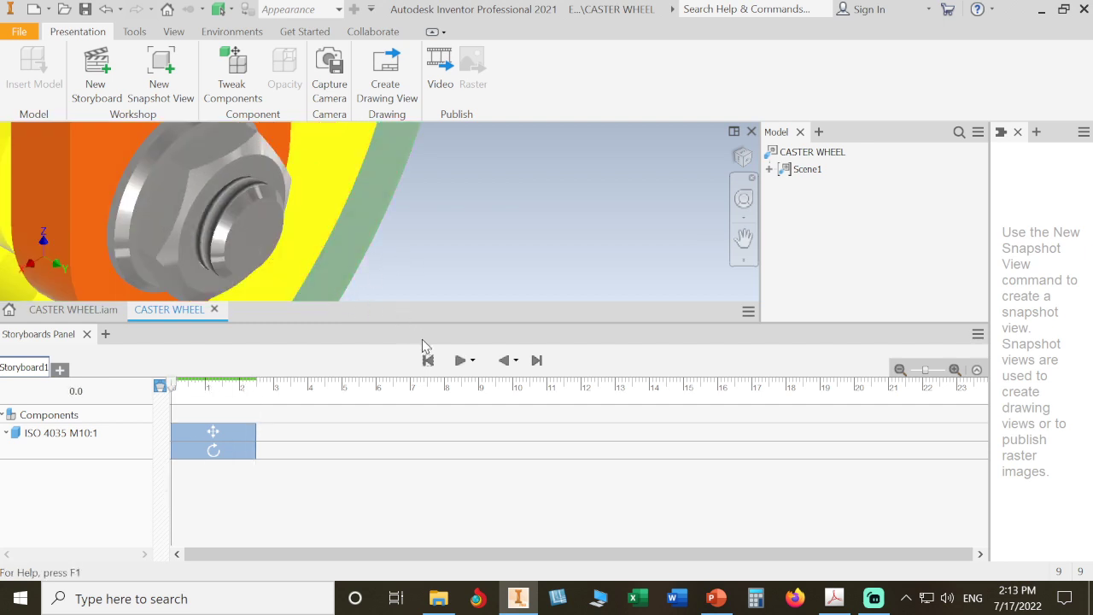
left_click(460, 360)
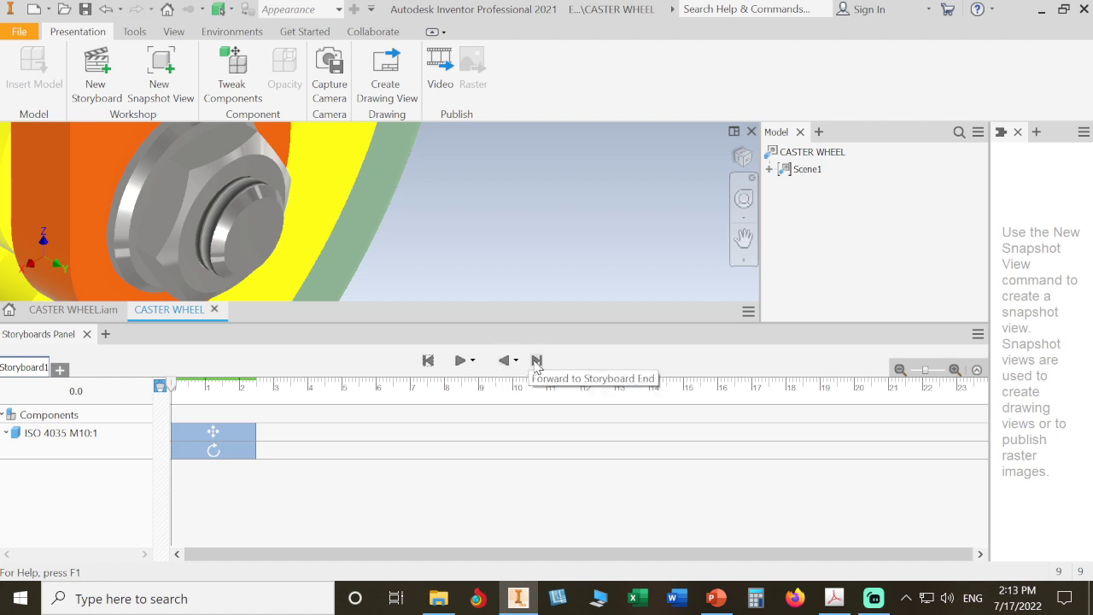
left_click(536, 361)
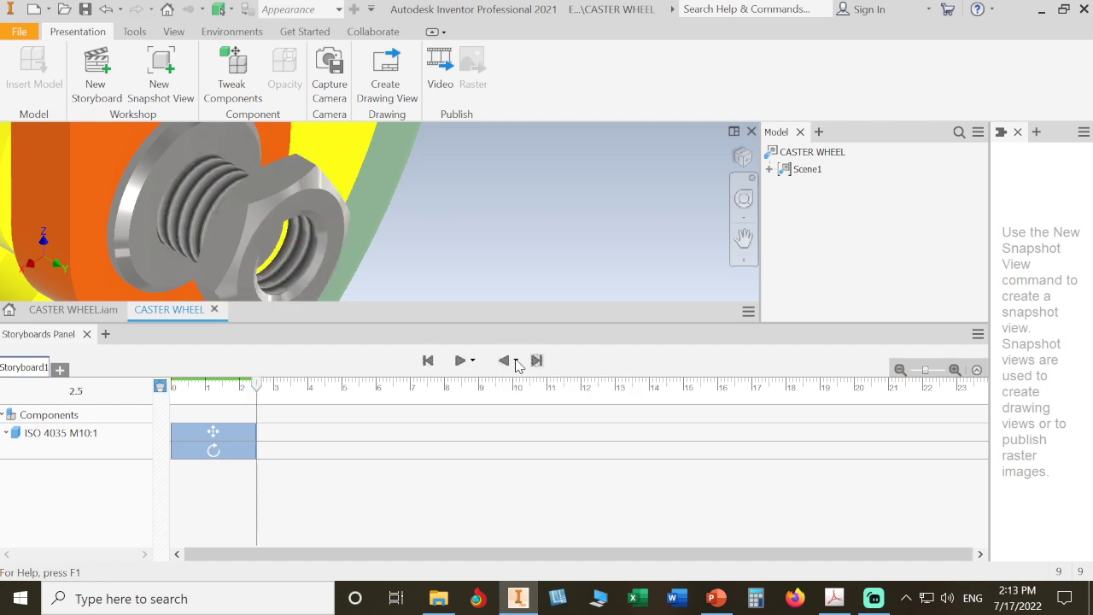
left_click(503, 361)
left_click(459, 360)
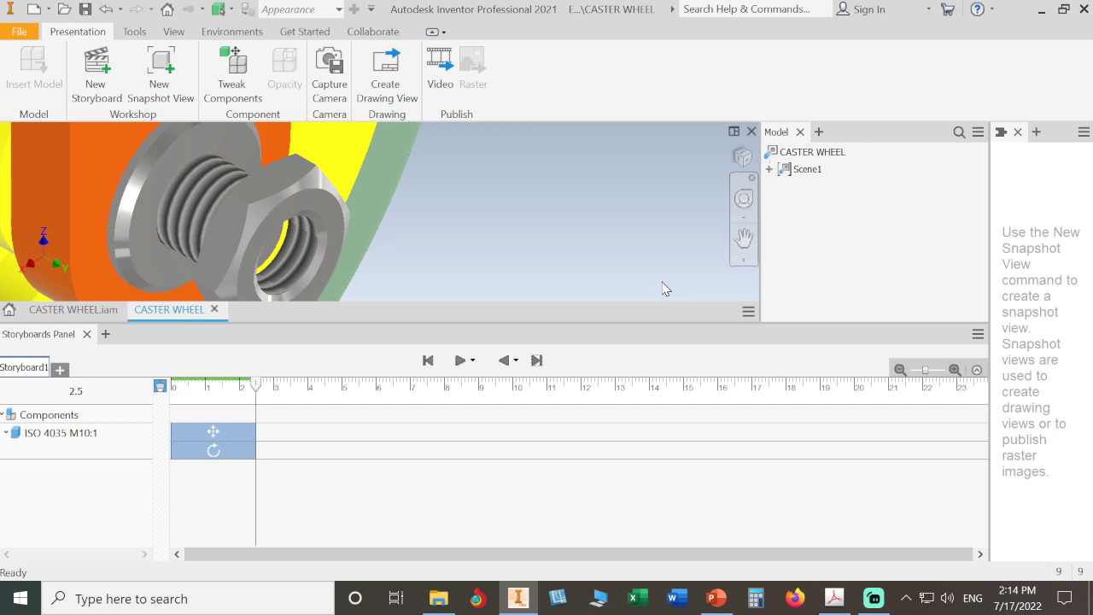
left_click_drag(654, 323, 640, 454)
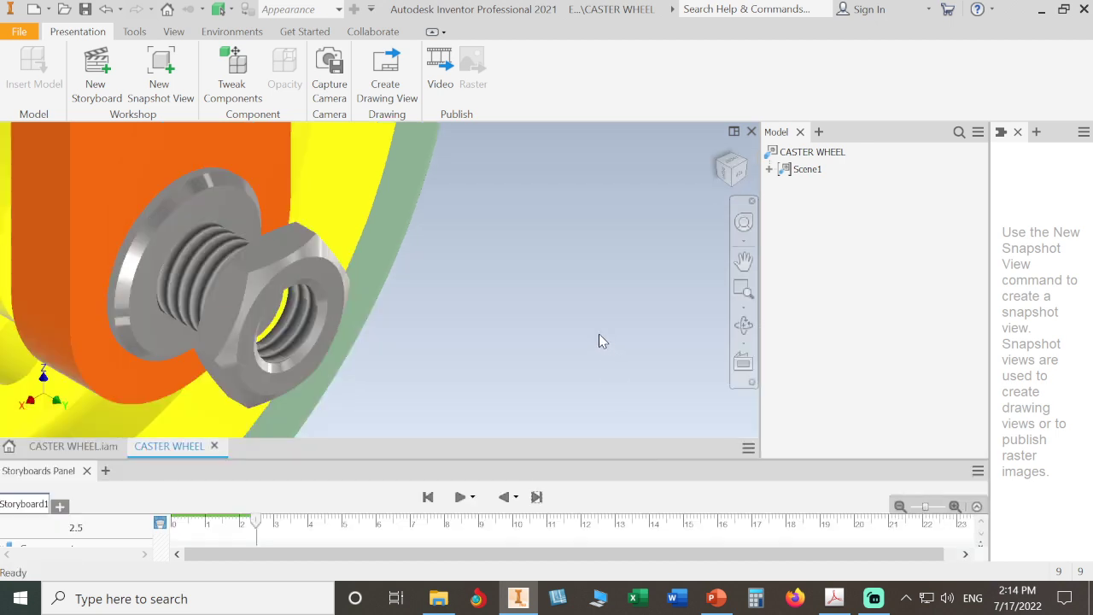
Step: Capture the camera view, move the nut and washer -32.171 mm along X, then undo that move
left_click(329, 81)
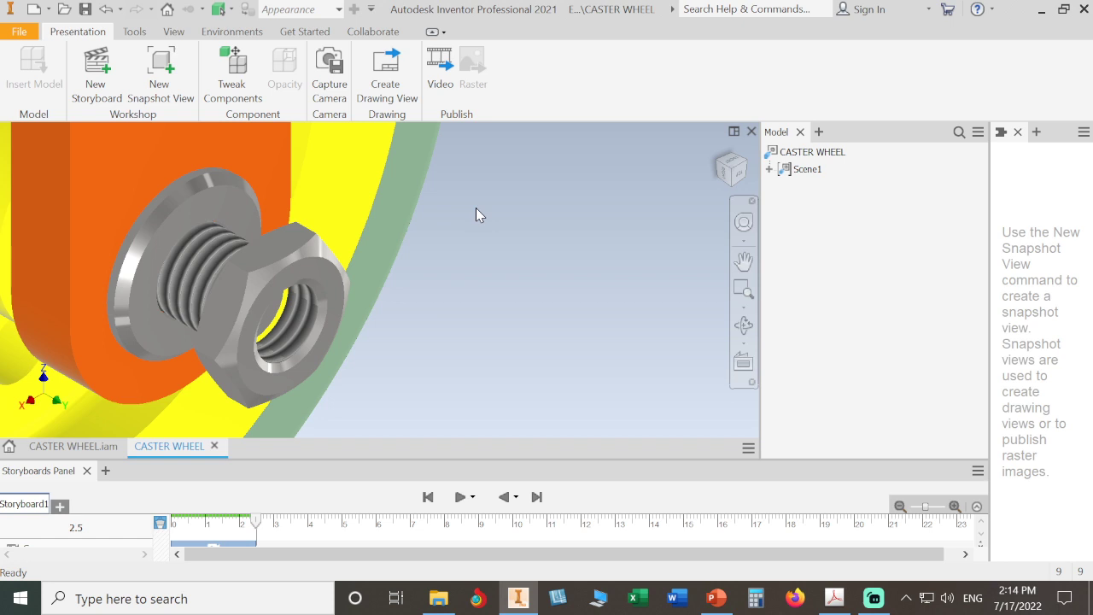
left_click(232, 73)
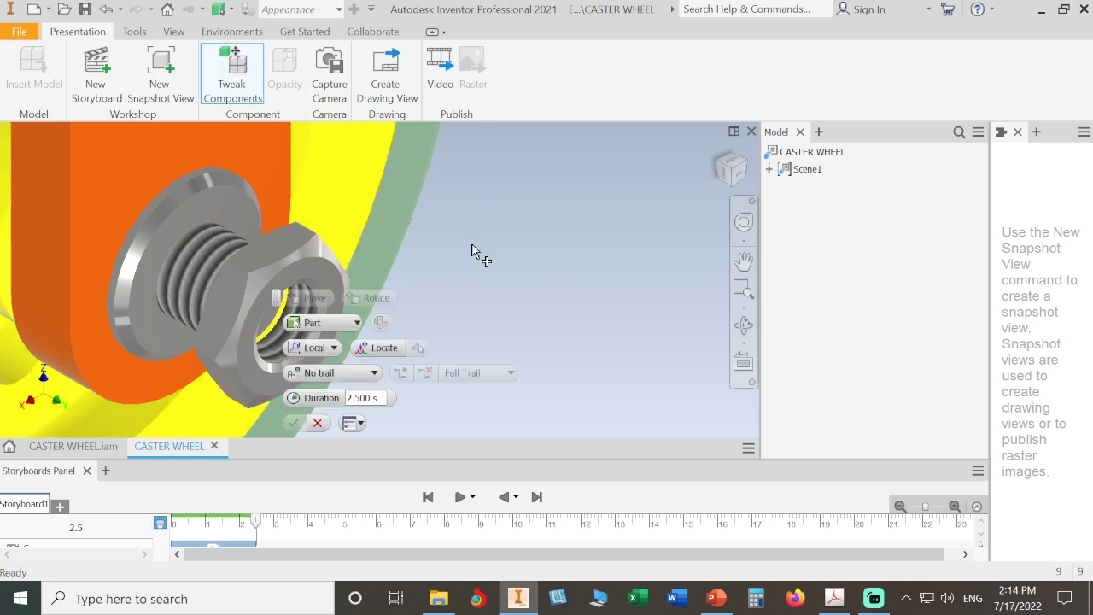
left_click(310, 268)
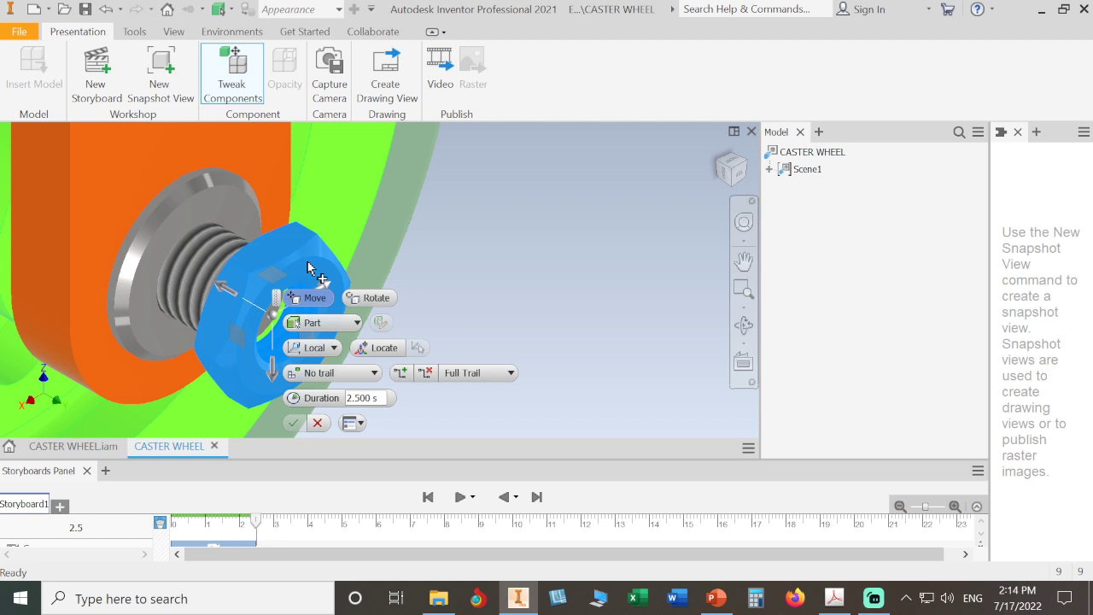
left_click(234, 198, "ctrl")
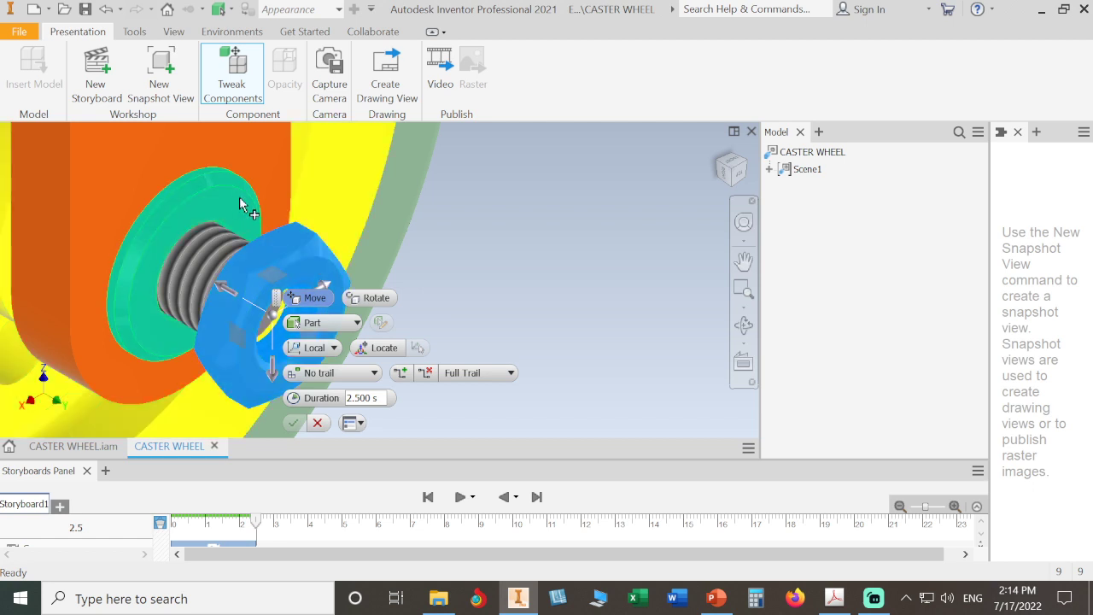
left_click_drag(232, 281, 479, 393)
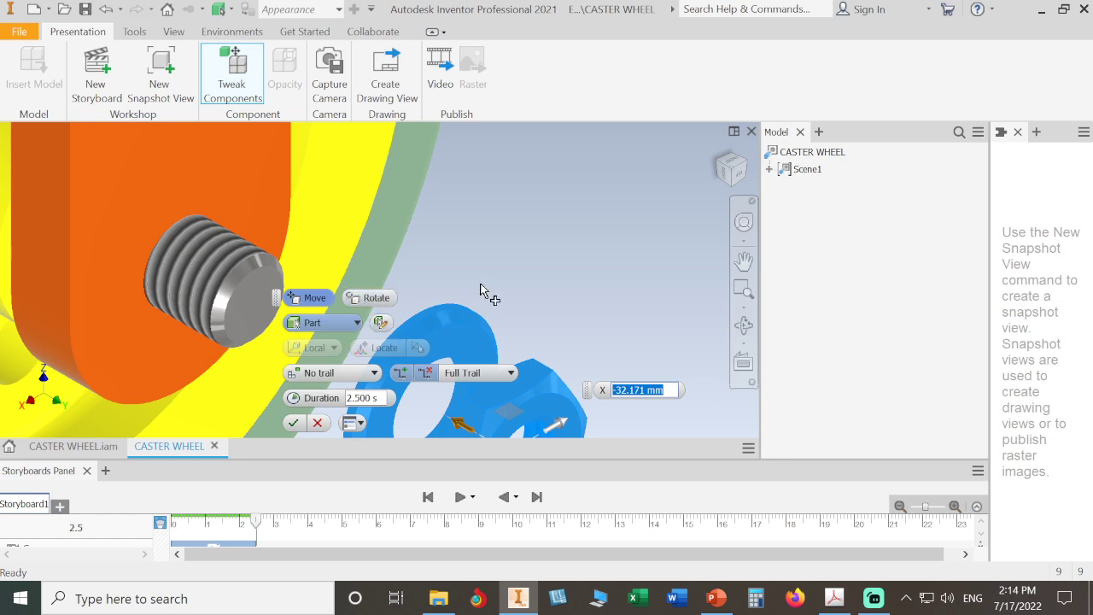
left_click(293, 422)
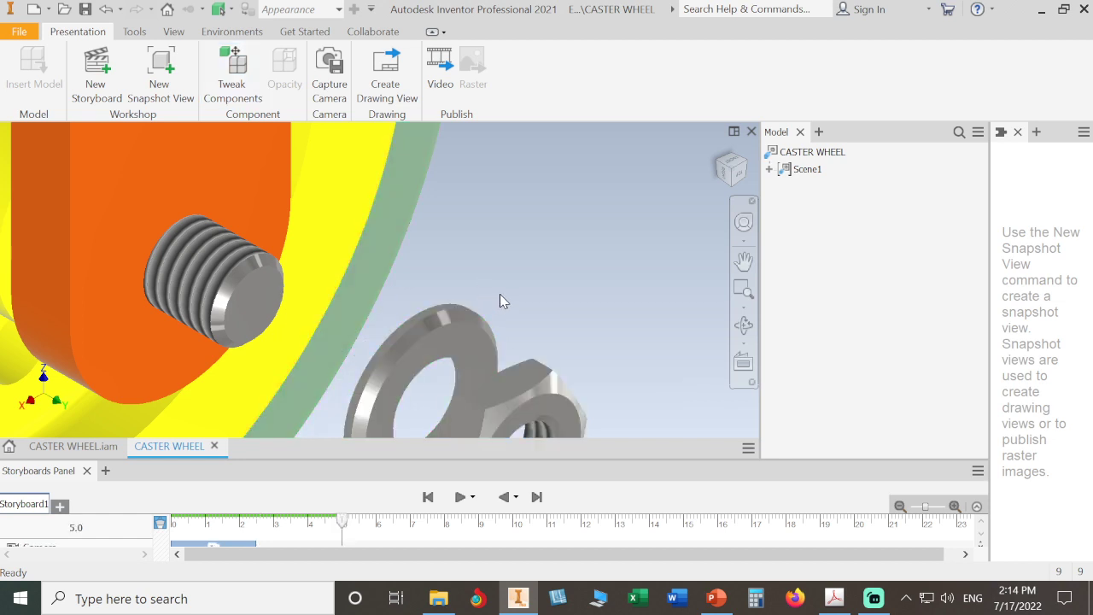
scroll(539, 271, "down", 3)
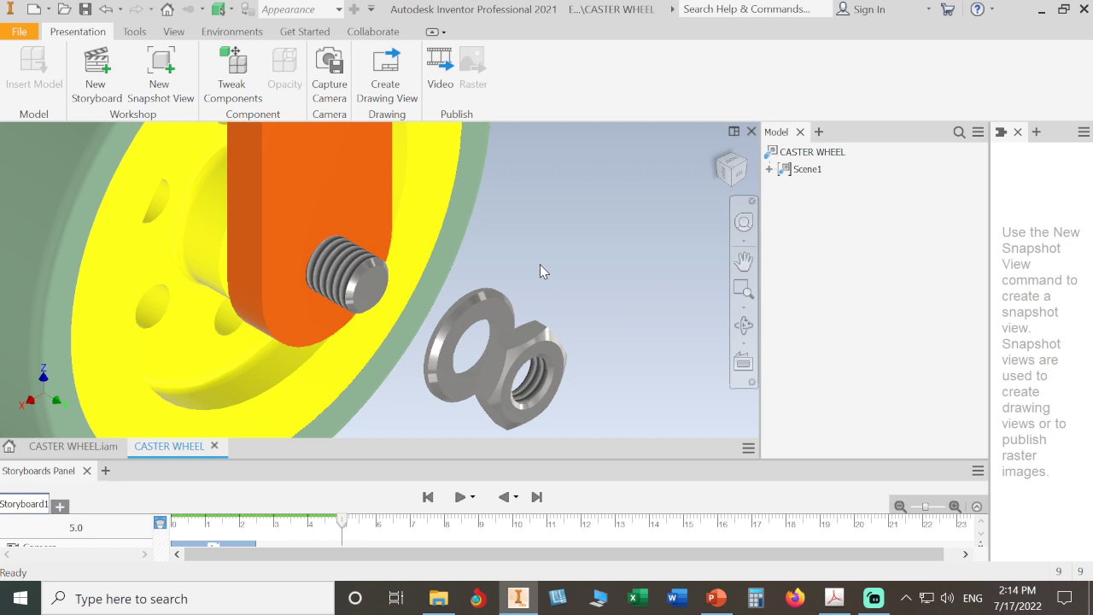
key("ctrl+z")
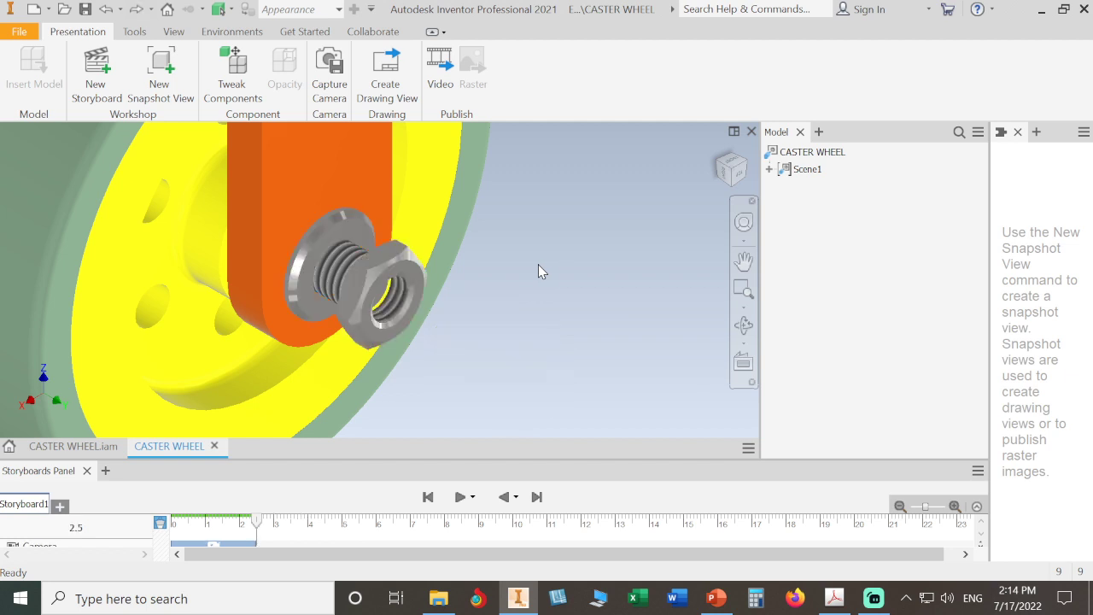
Step: Slide the nut off the end of the bolt along X as a move tweak
left_click(244, 75)
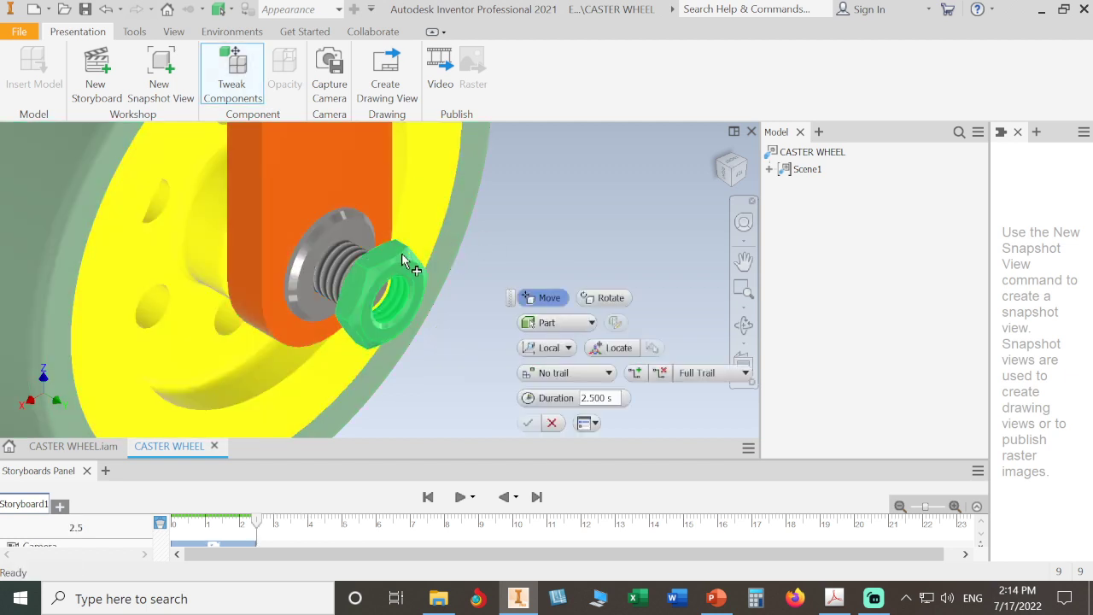
left_click(414, 263)
left_click_drag(323, 272, 367, 287)
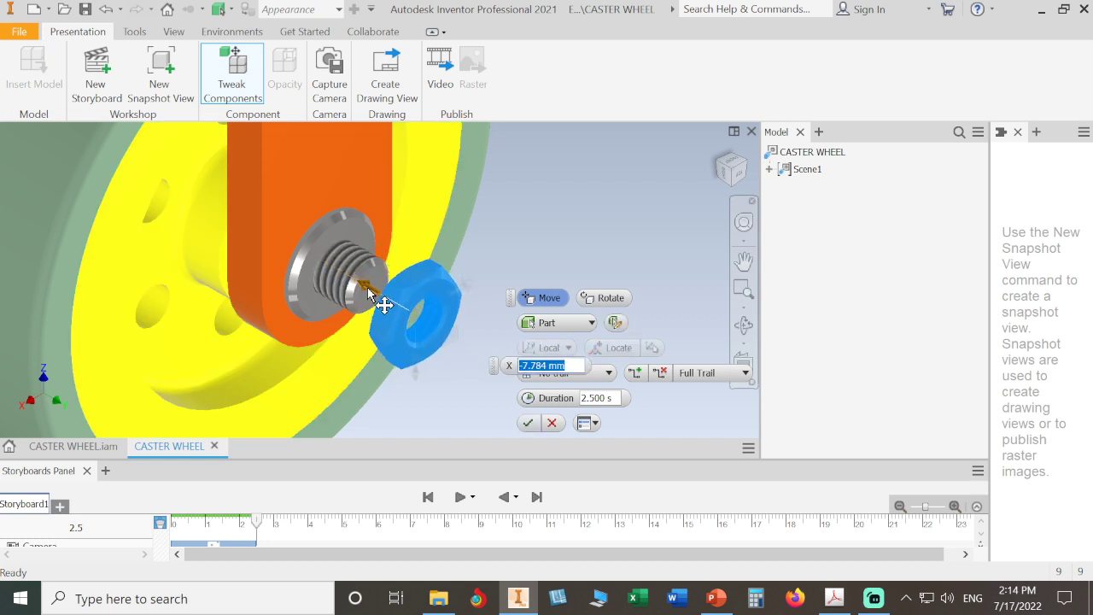
left_click(527, 423)
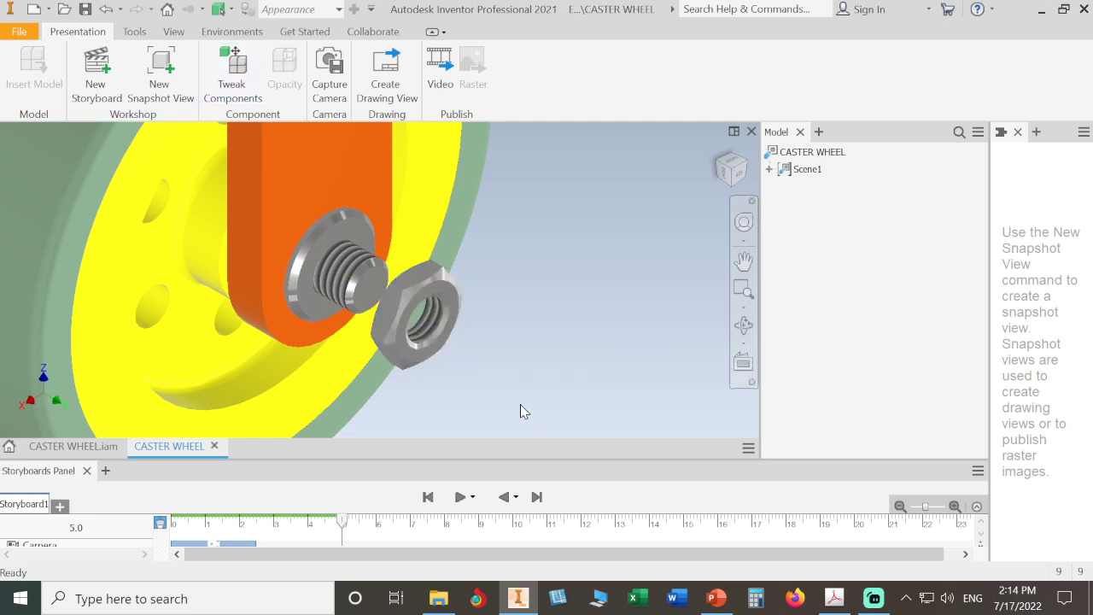
Step: Move the washer and nut a further -33.081 mm along X off the bolt
left_click(233, 75)
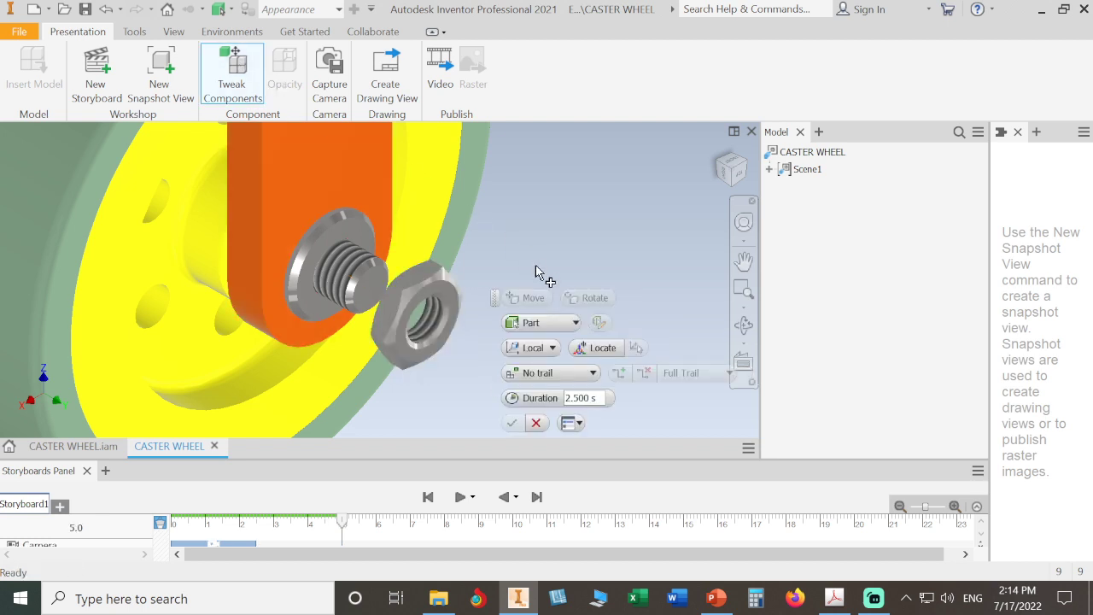
left_click(465, 304)
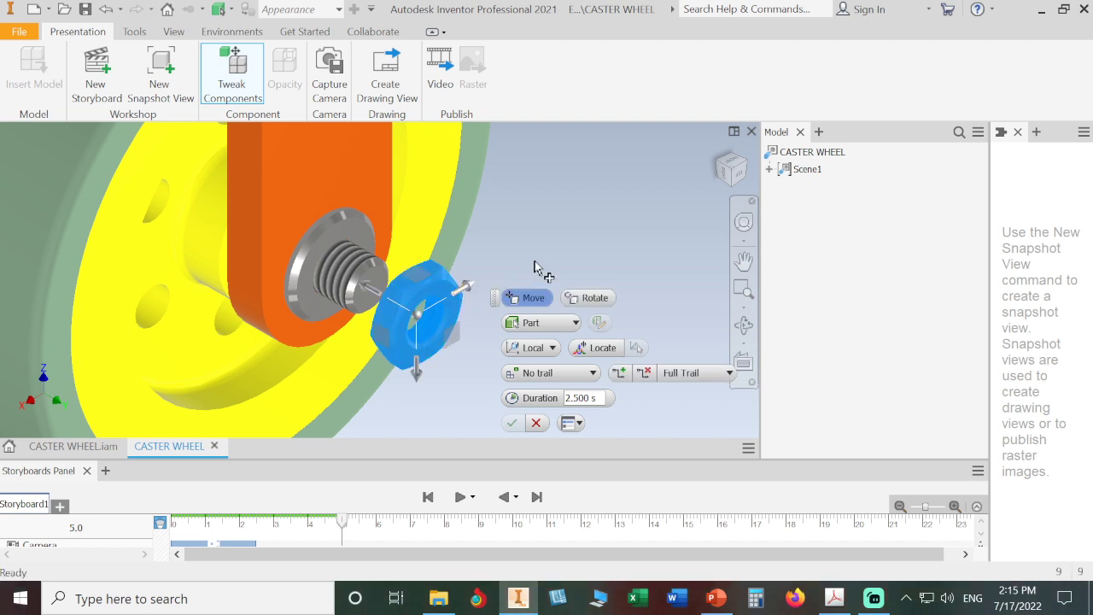
left_click(369, 286)
left_click_drag(369, 286, 518, 373)
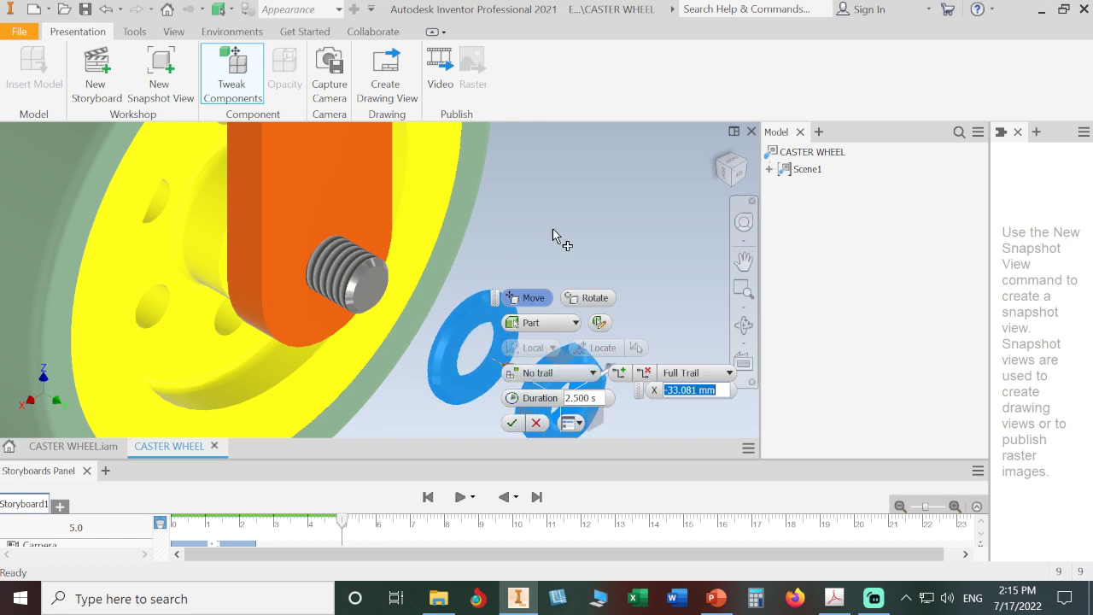
left_click(512, 422)
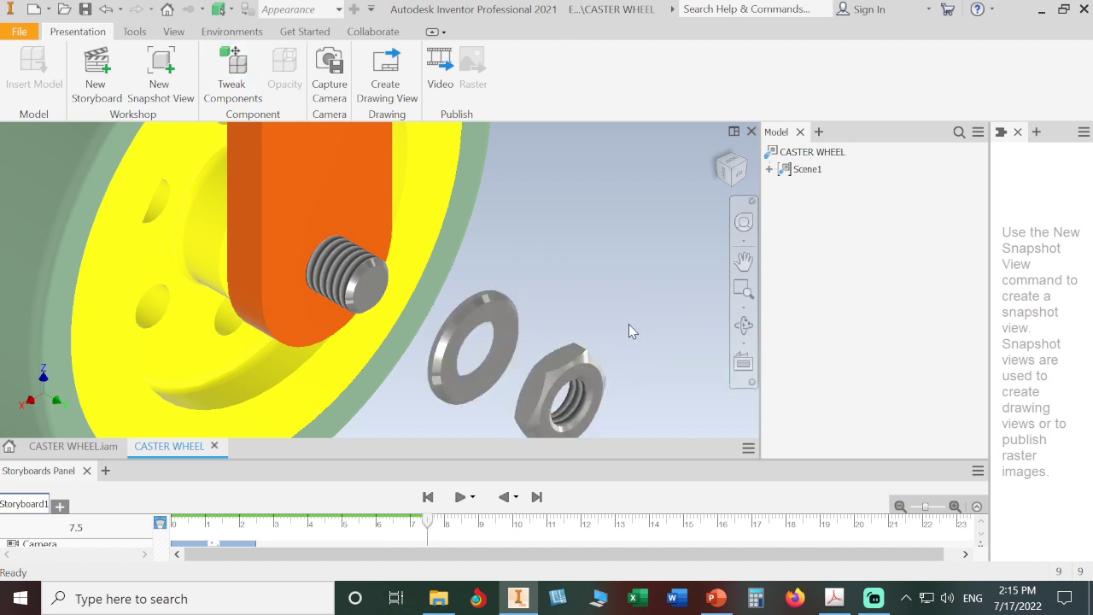
Step: Pan the model up and left and capture the camera view on the storyboard
key("F2")
left_click_drag(628, 321, 575, 283)
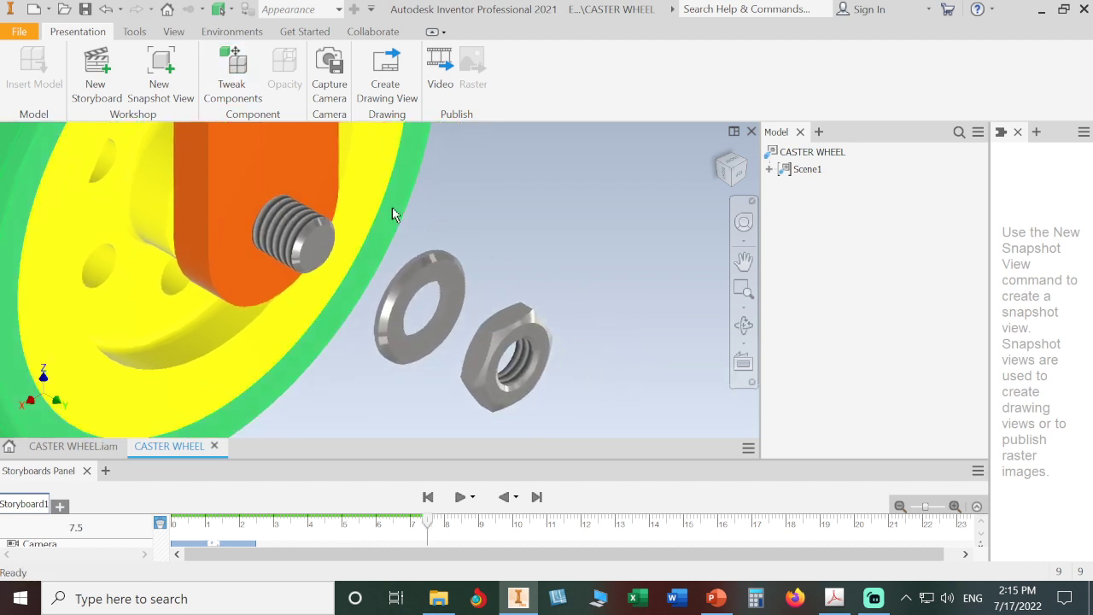
left_click(330, 75)
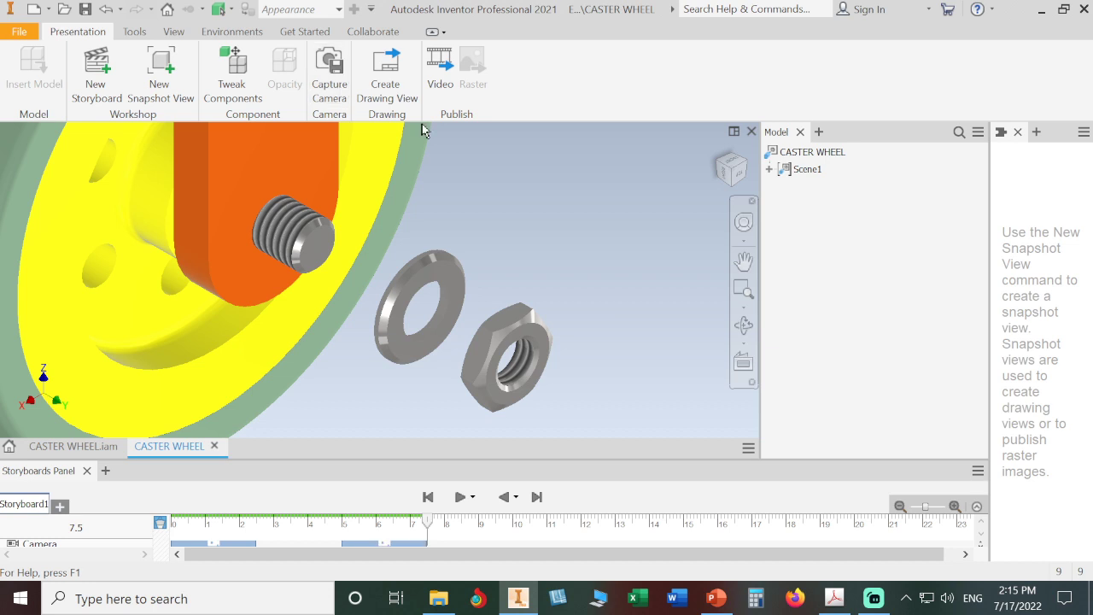
Step: Zoom to fit the caster, set it as the Home view with Fit to View, then reorient and pan
middle_click(544, 222)
middle_click(544, 221)
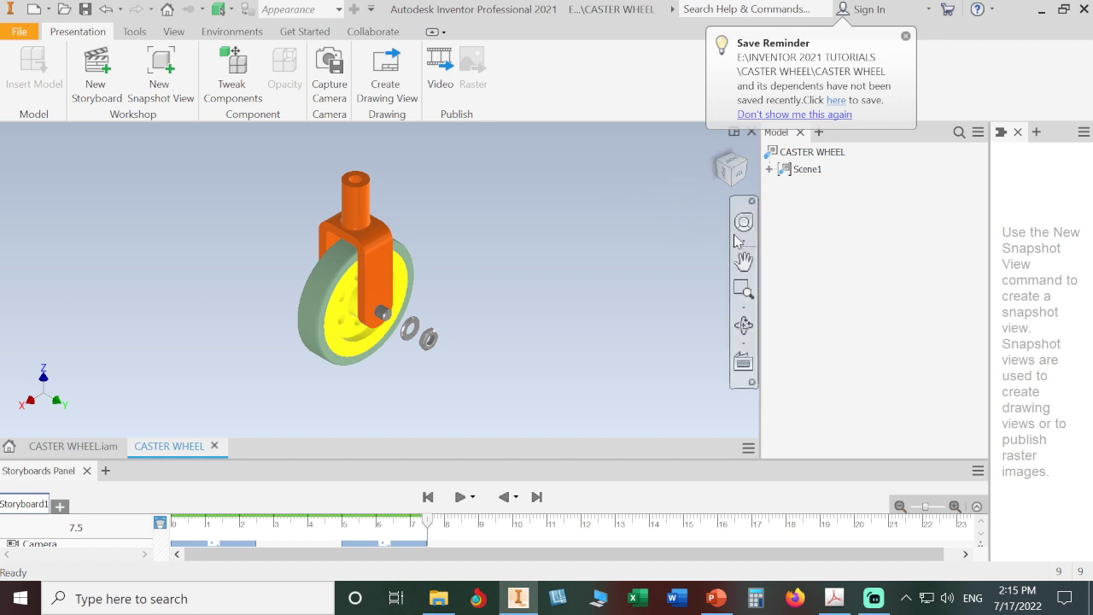
right_click(754, 191)
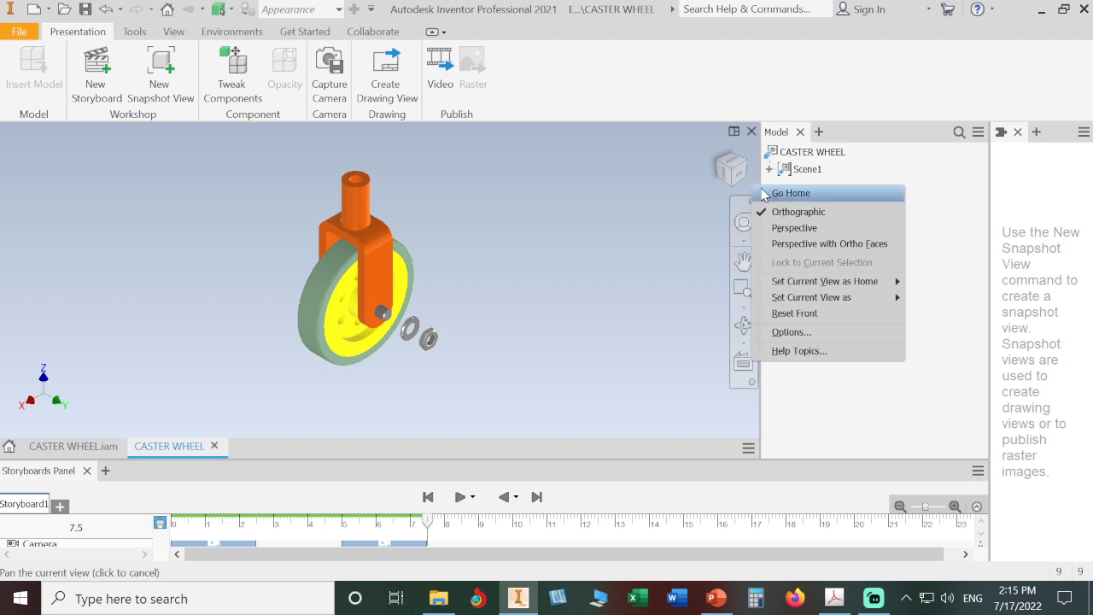
mouse_move(816, 283)
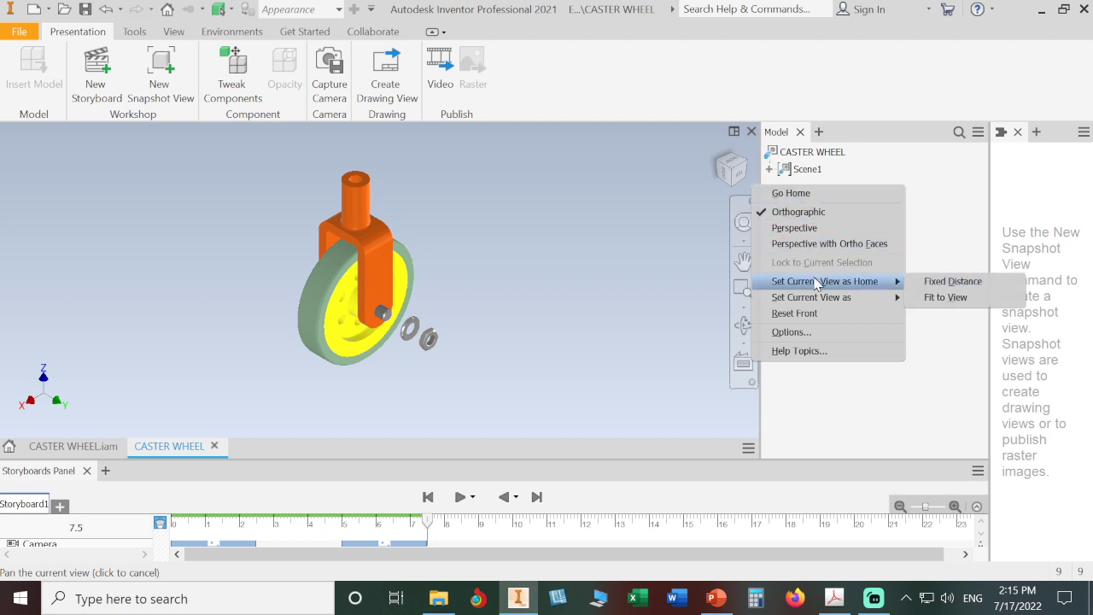
left_click(944, 297)
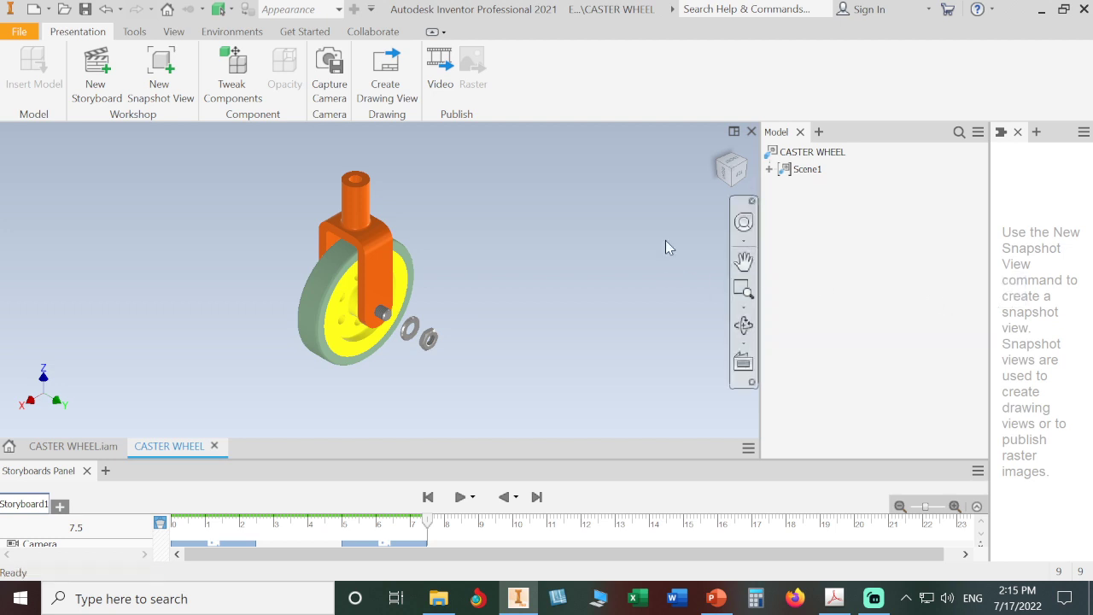
left_click(722, 169)
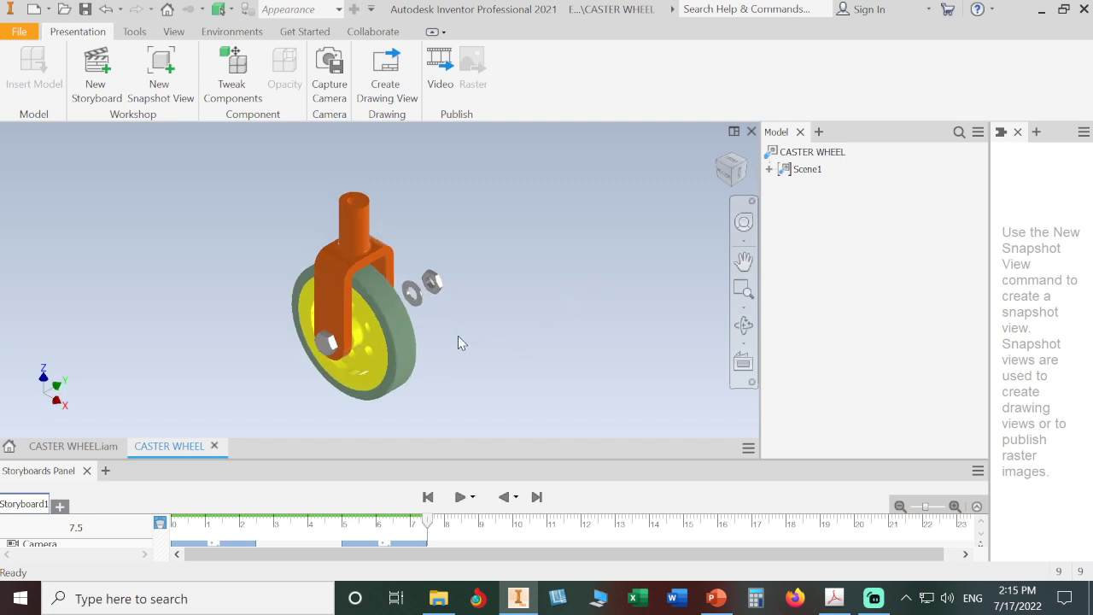
middle_click_drag(458, 343, 537, 291)
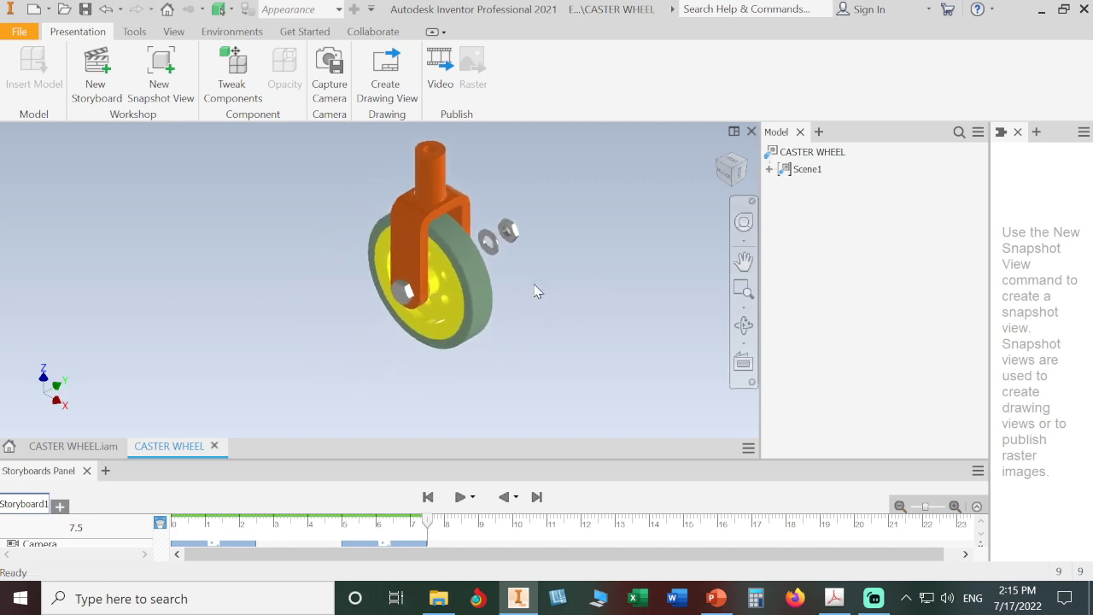
Step: Pull the hex axle bolt about 92.5 mm out along X from the wheel and fork
left_click(236, 96)
left_click(402, 292)
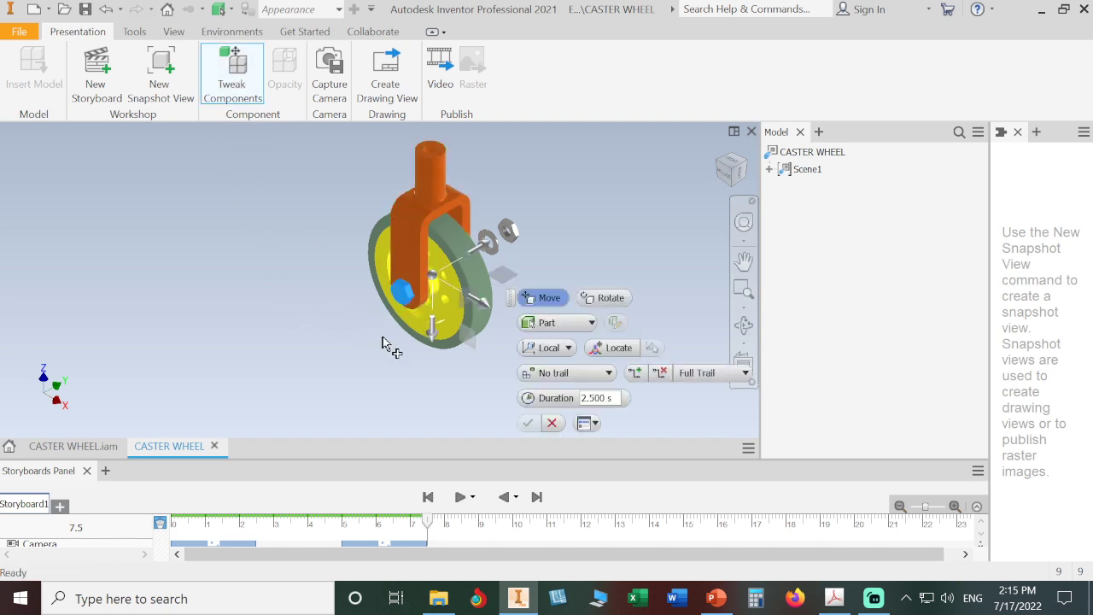
left_click_drag(479, 251, 389, 319)
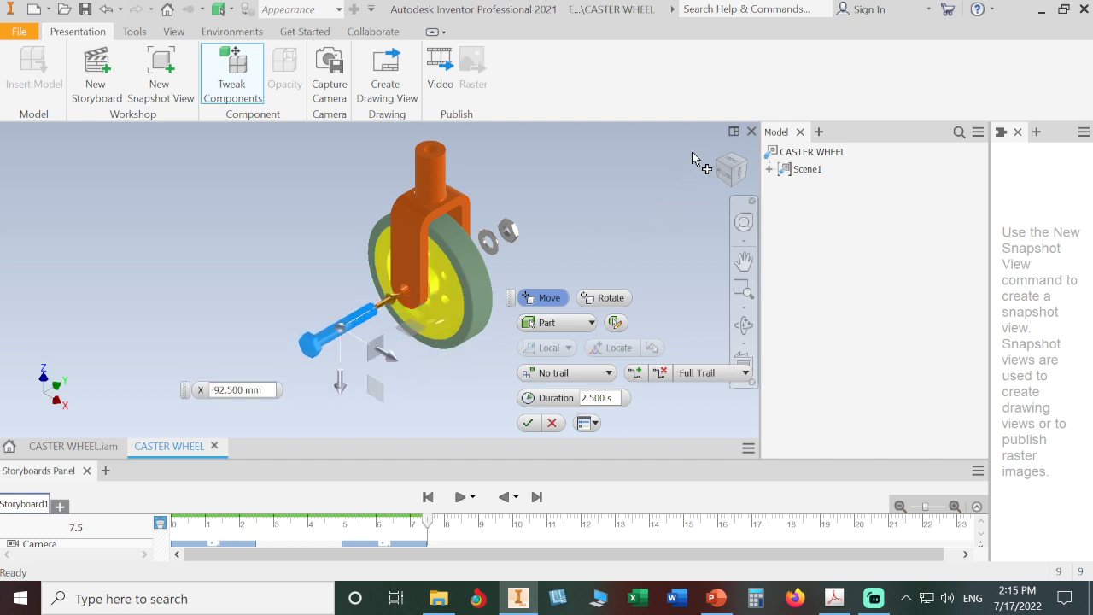
left_click(720, 156)
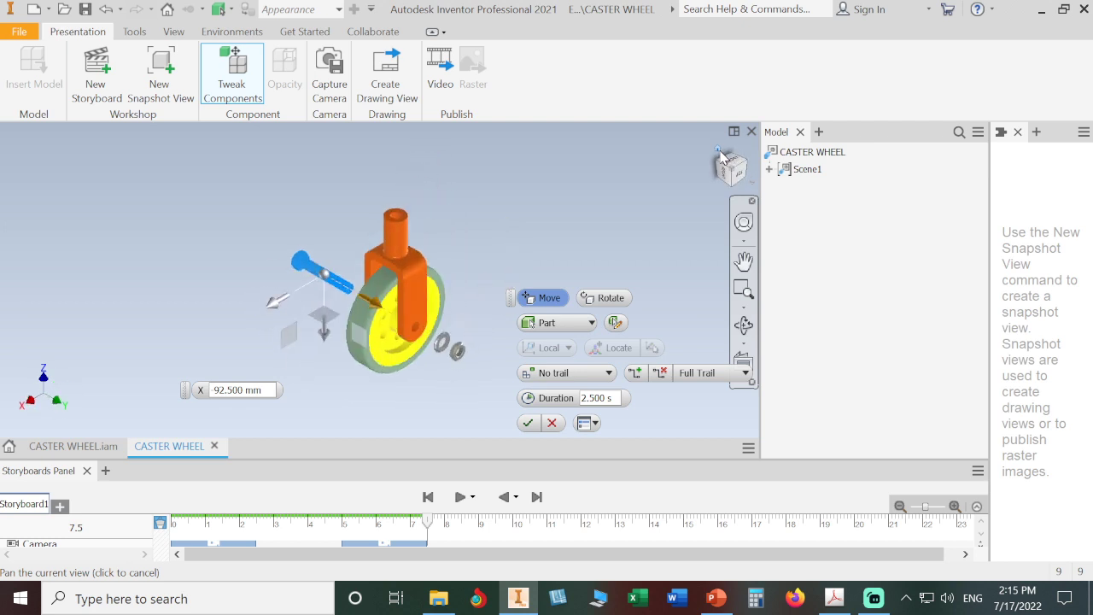
left_click(363, 296)
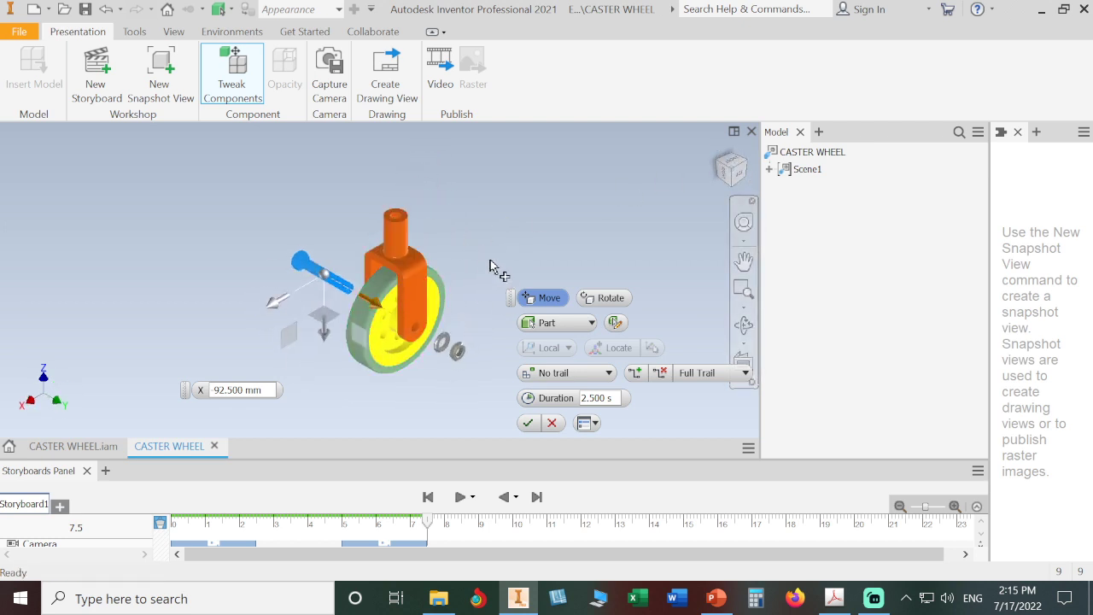
left_click(528, 423)
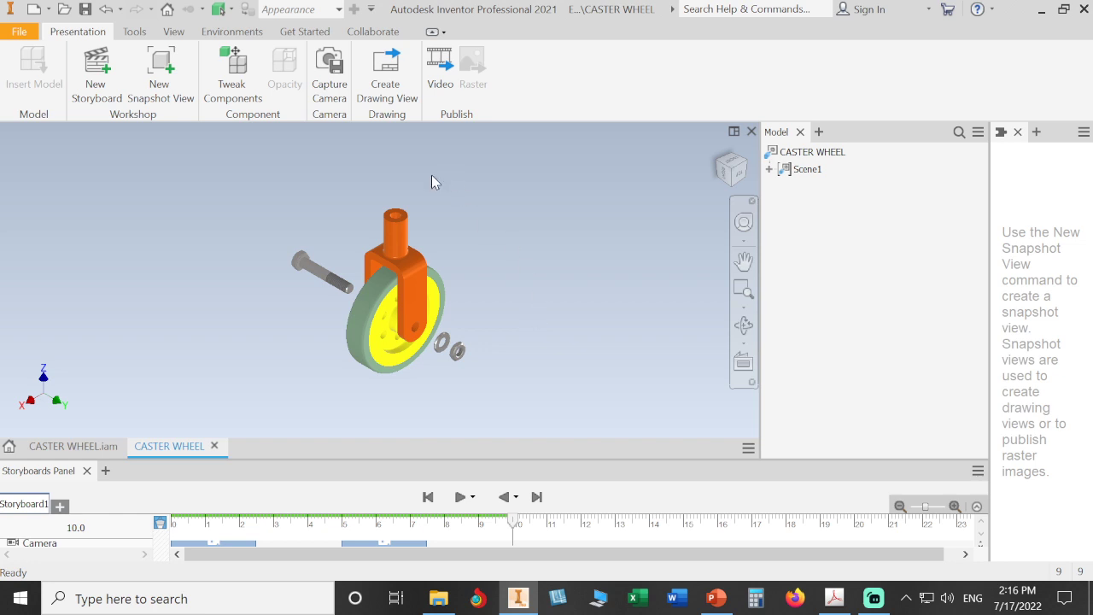
Step: Raise the fork up along Z above the wheel as a move tweak
left_click(231, 73)
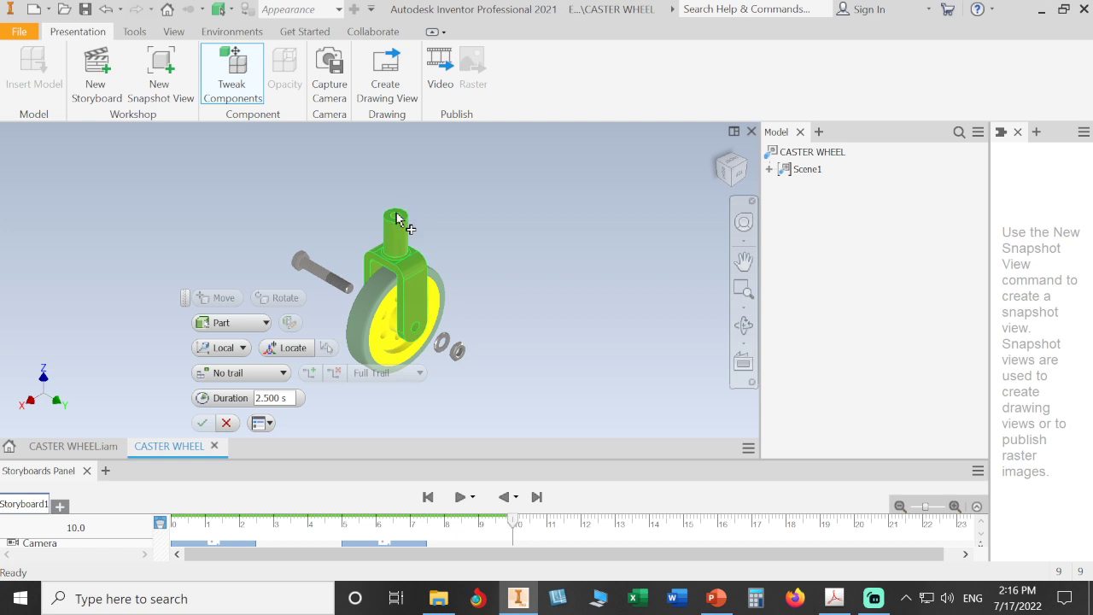
left_click(395, 219)
left_click_drag(400, 220, 396, 128)
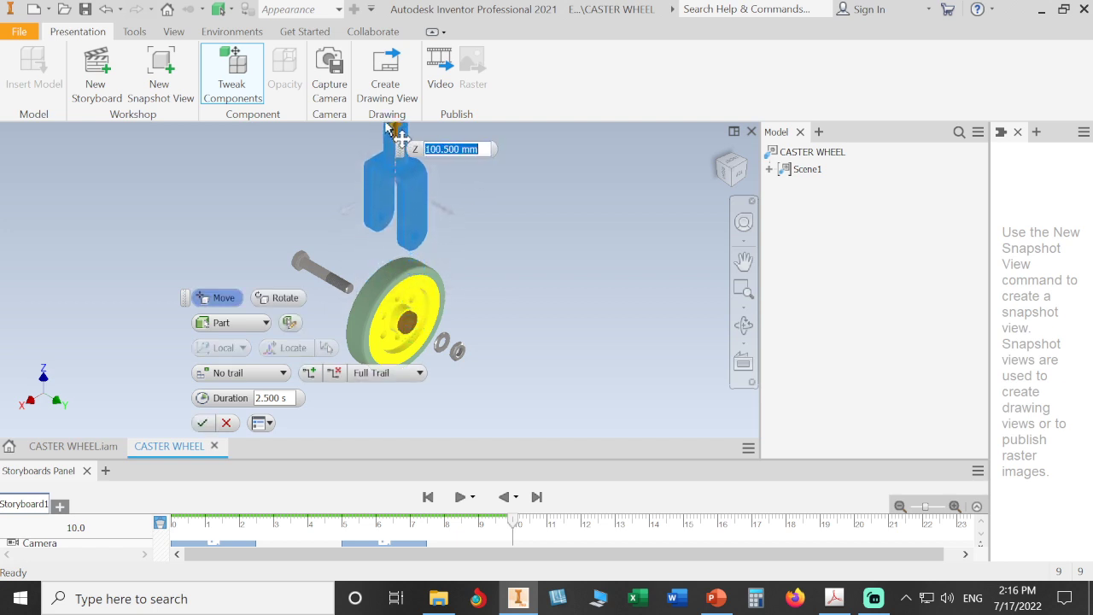
left_click(202, 424)
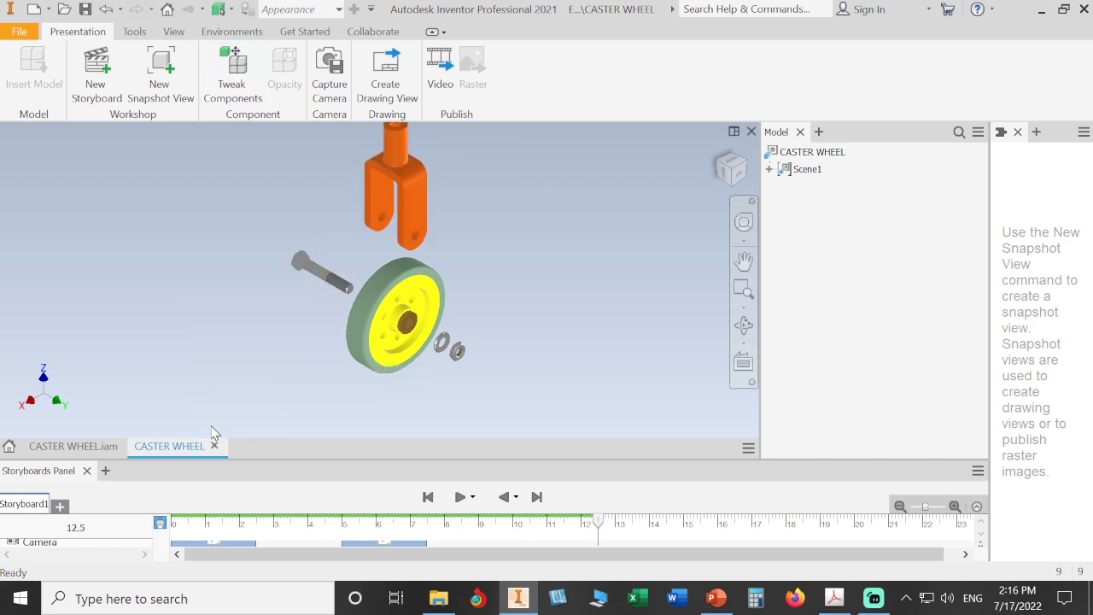
Step: Push the hub bushing, washer and nut -59.500 mm out along Y from the wheel
left_click(233, 77)
scroll(513, 343, "up", 3)
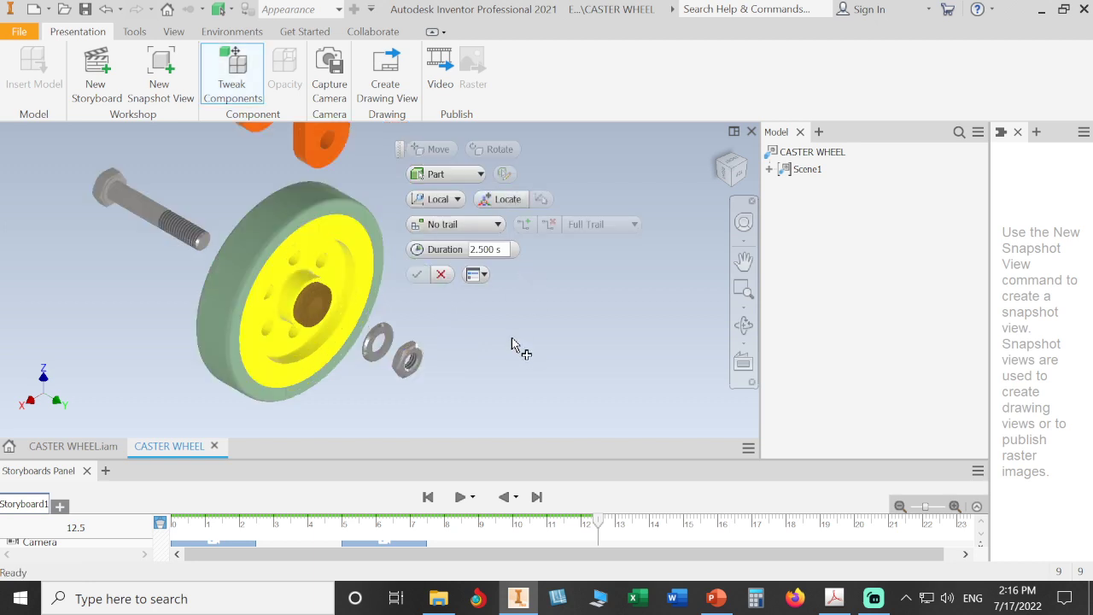
left_click(340, 309)
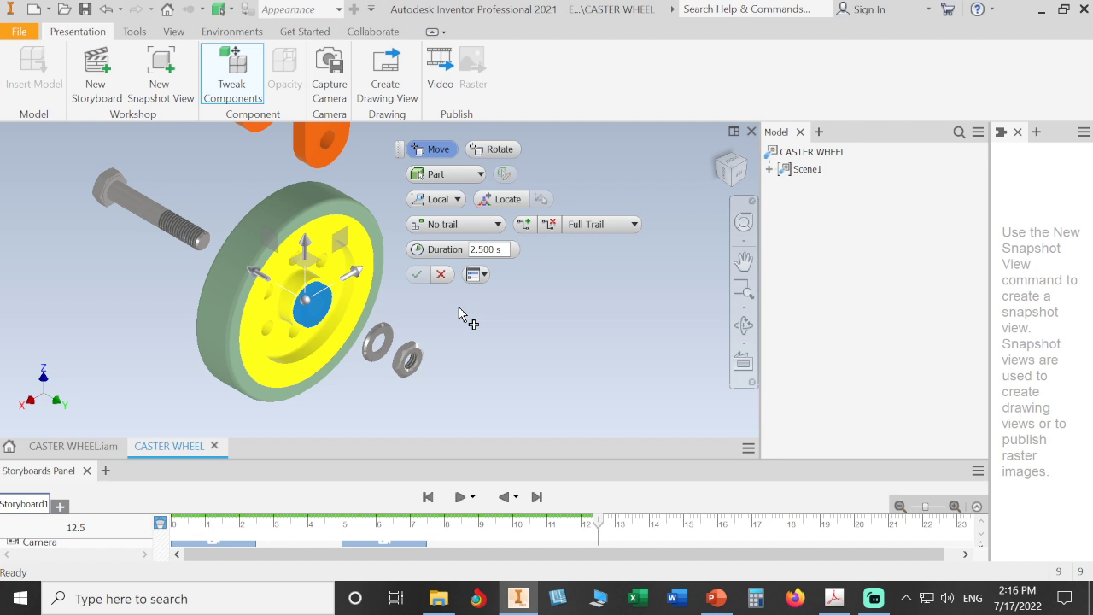
left_click(376, 344)
left_click(408, 359, "ctrl")
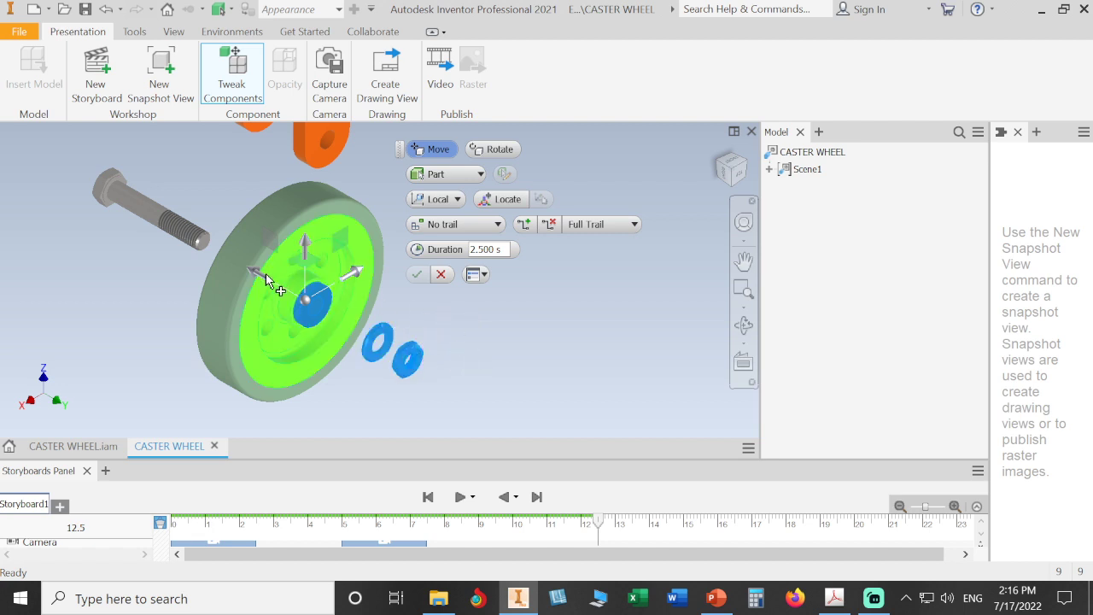
left_click_drag(258, 273, 371, 329)
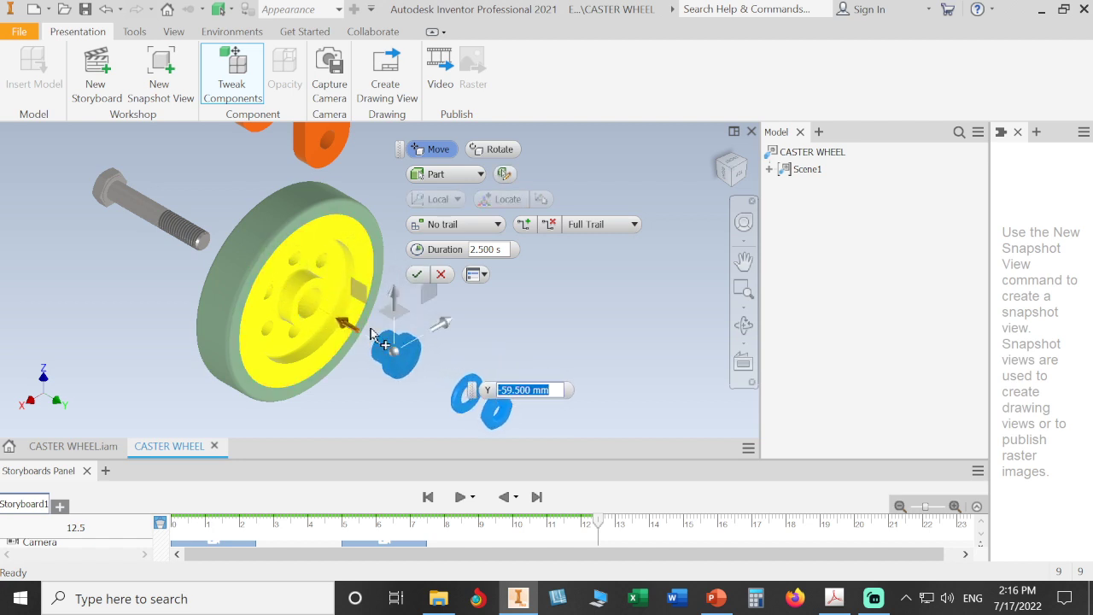
left_click(417, 274)
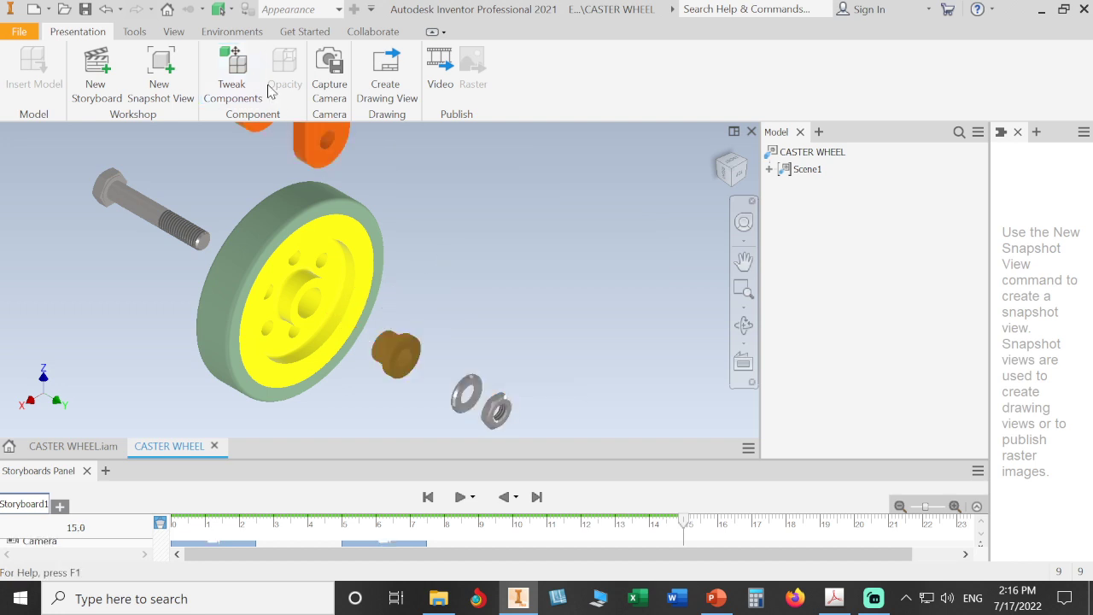
Step: Move the tire, bushing, washer and nut 94.000 mm along Y off the wheel
left_click(232, 72)
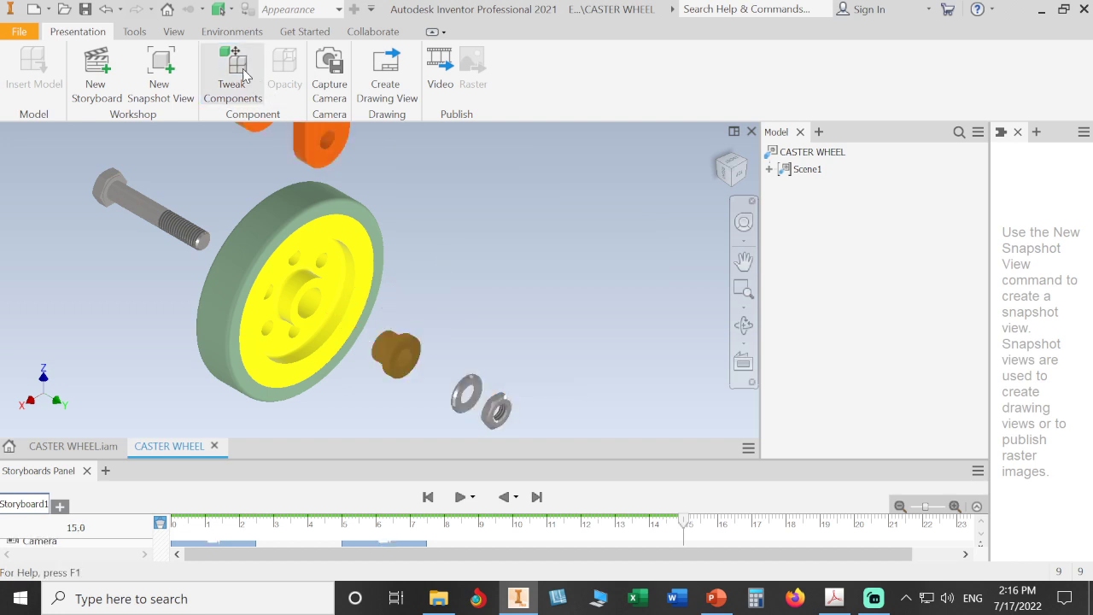
left_click(382, 220)
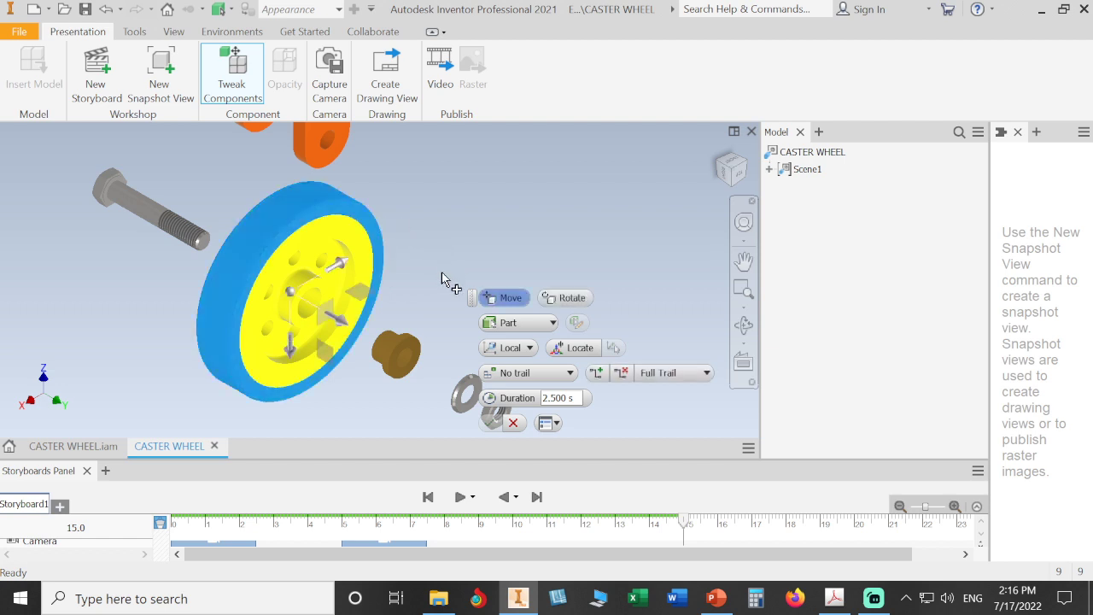
middle_click_drag(435, 276, 349, 227)
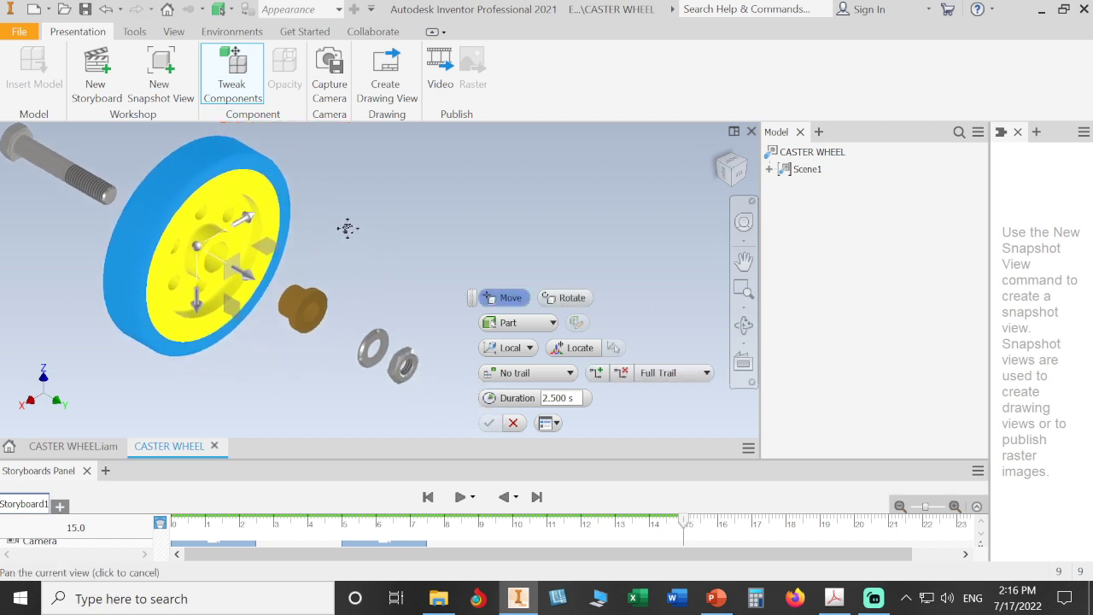
left_click(298, 294)
left_click(367, 342, "ctrl")
left_click(398, 363, "ctrl")
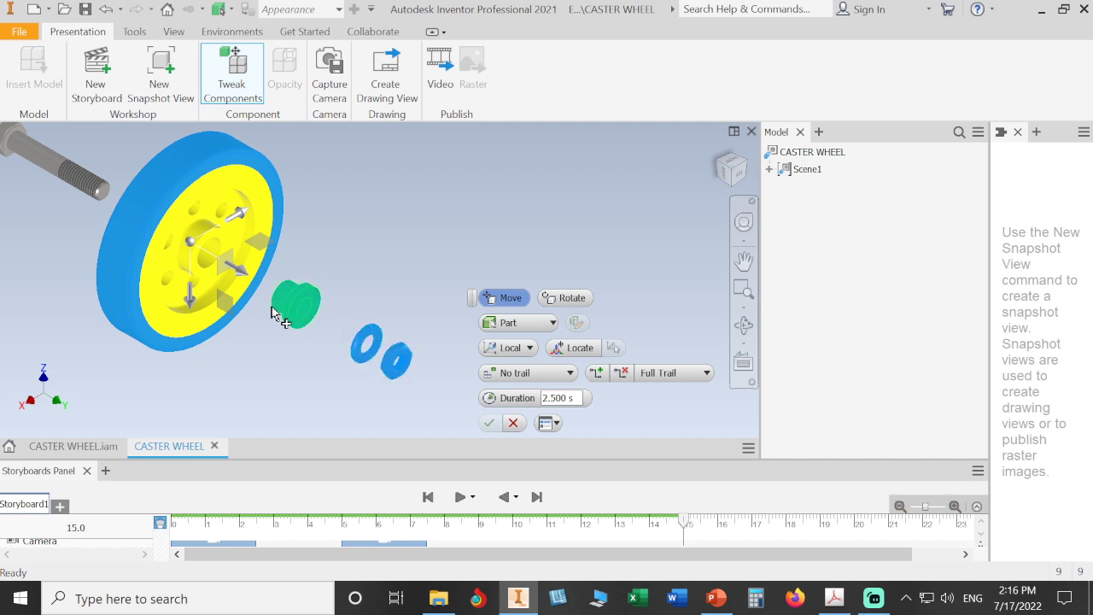
left_click_drag(256, 286, 399, 337)
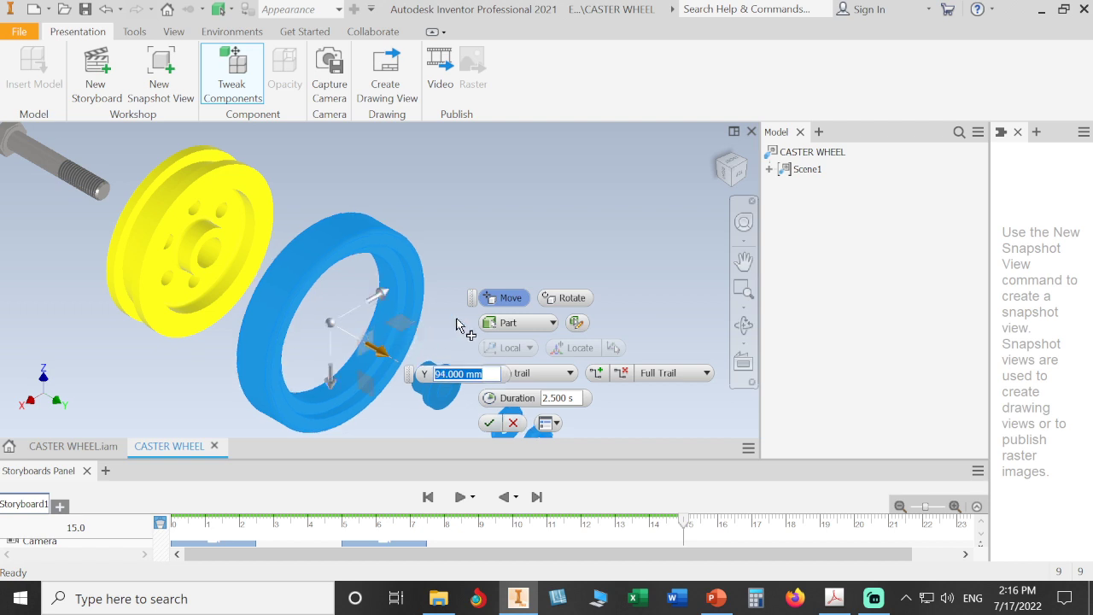
left_click(490, 423)
Step: Capture the camera view for this step and return to the Home view
scroll(479, 310, "up", 3)
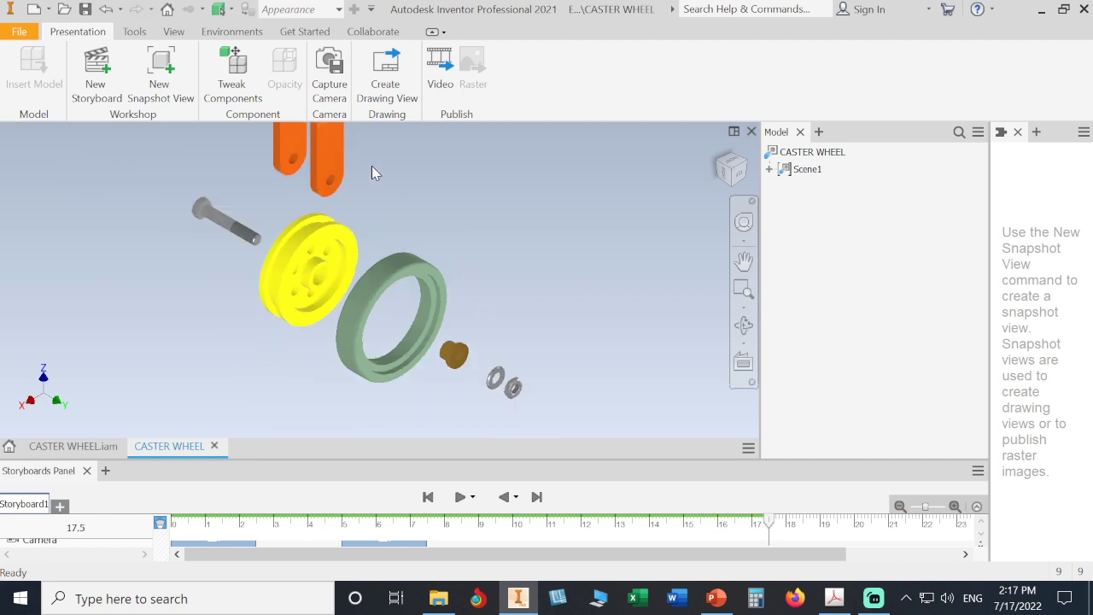
left_click(331, 69)
left_click(715, 159)
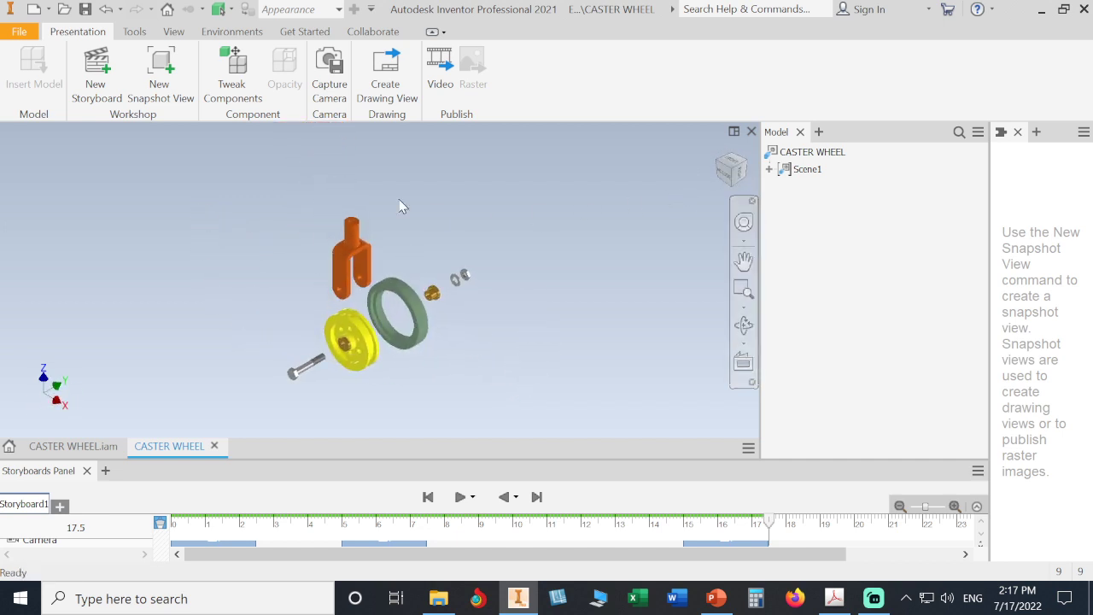
Step: Tweak the bolt and bushing -62 mm along X out of the wheel hub from the Home view
left_click(245, 95)
left_click(308, 366)
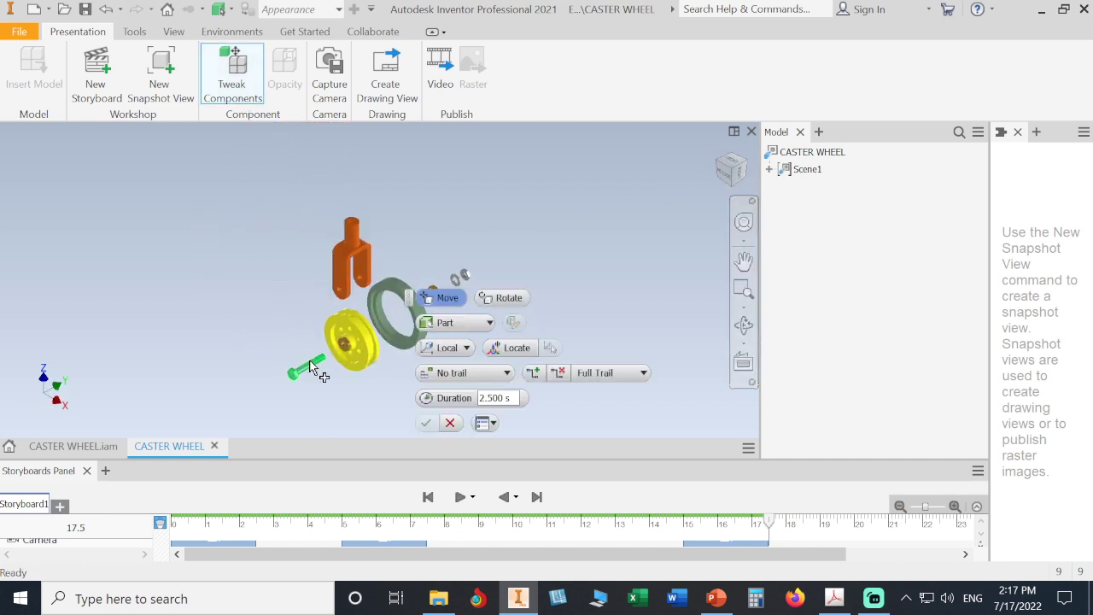
scroll(342, 359, "up", 5)
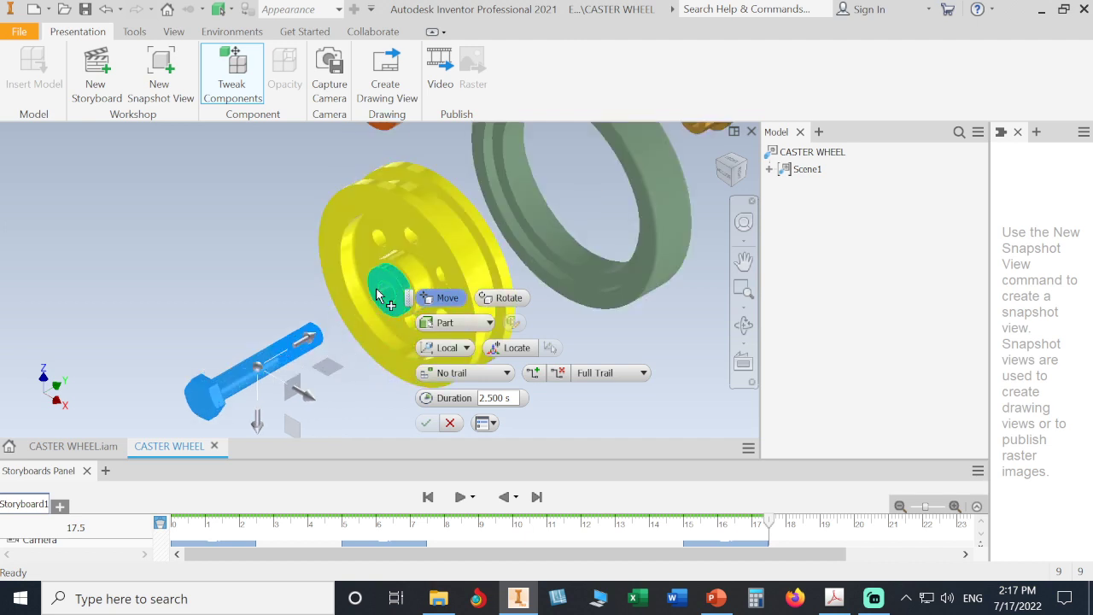
scroll(363, 329, "down", 5)
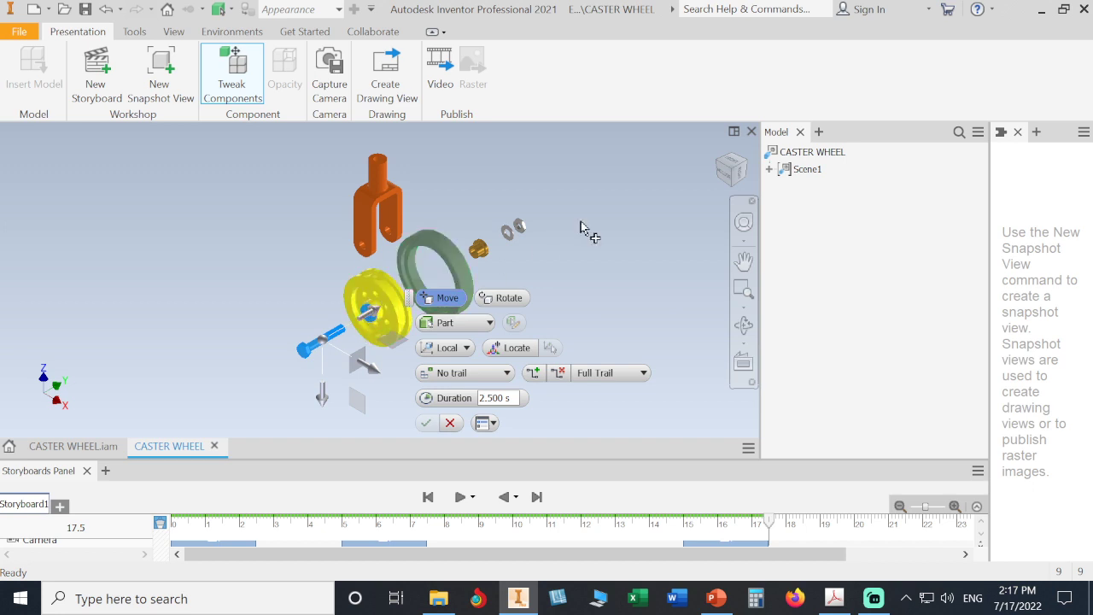
left_click(718, 152)
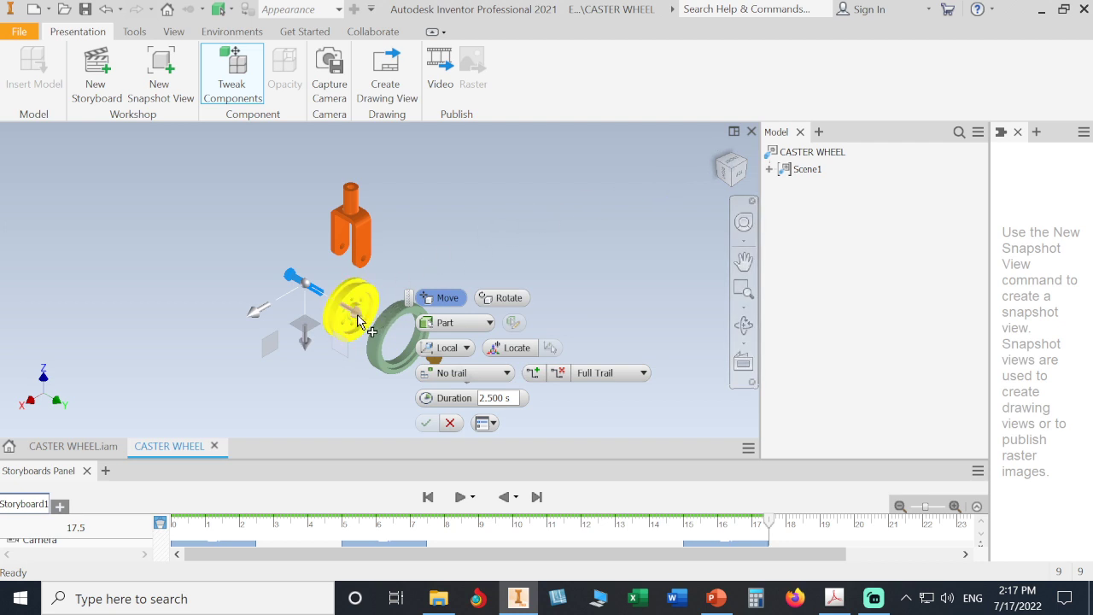
left_click_drag(358, 322, 332, 321)
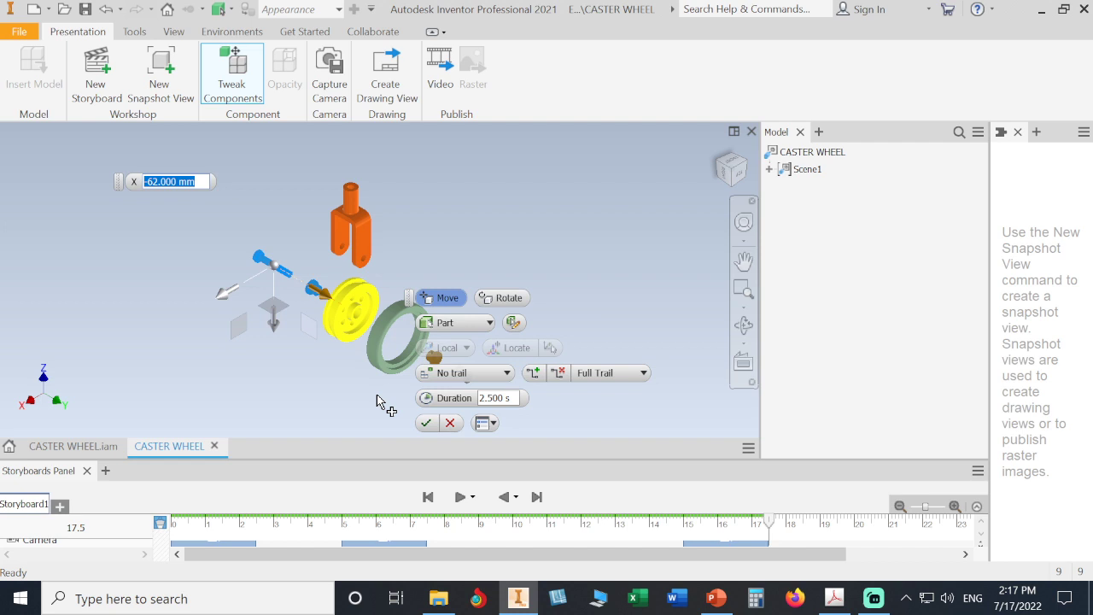
left_click(419, 425)
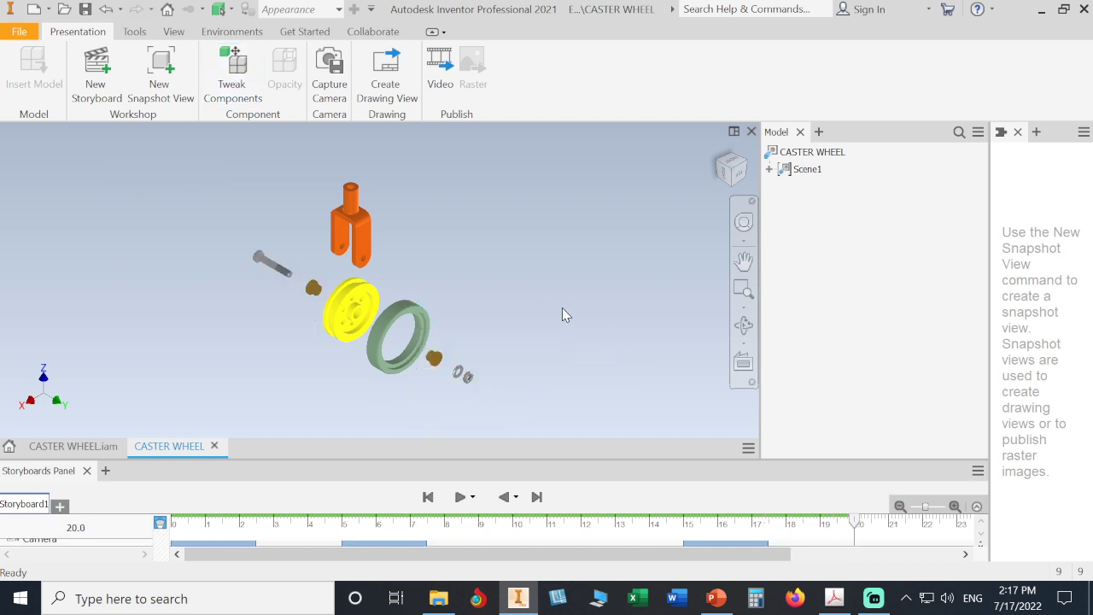
Step: Use Zoom Window to box the exploded caster parts so they fill the view
scroll(556, 305, "up", 1)
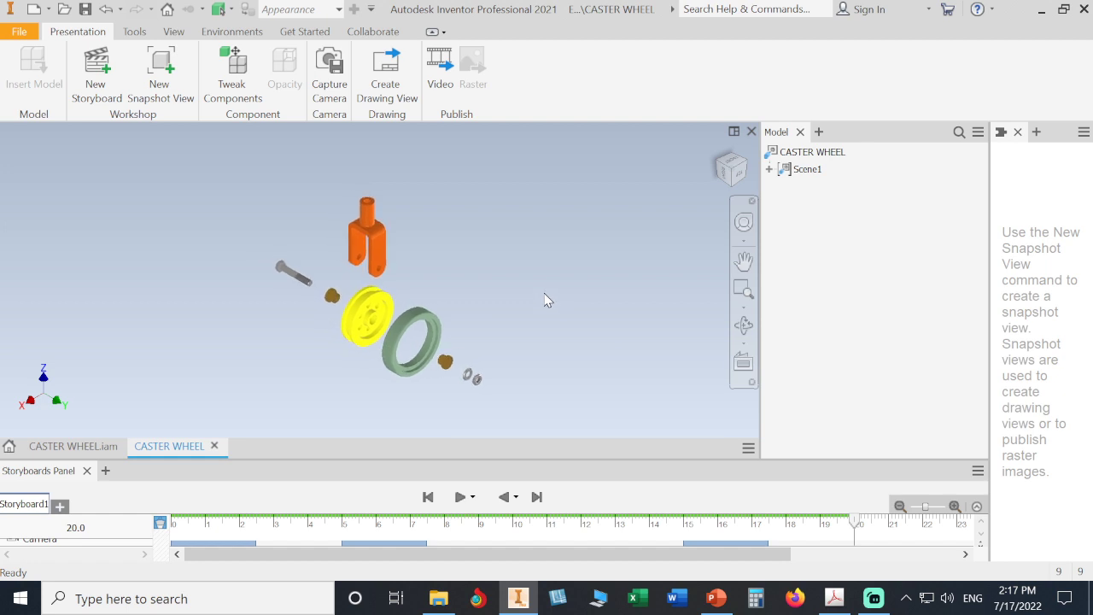
left_click(743, 305)
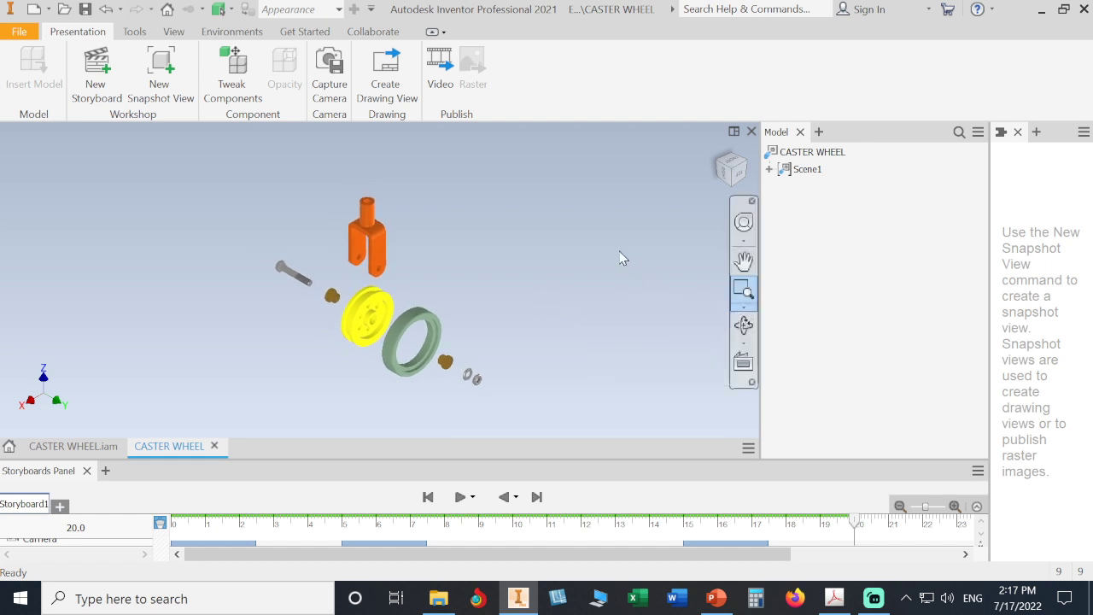
left_click(743, 306)
left_click(666, 327)
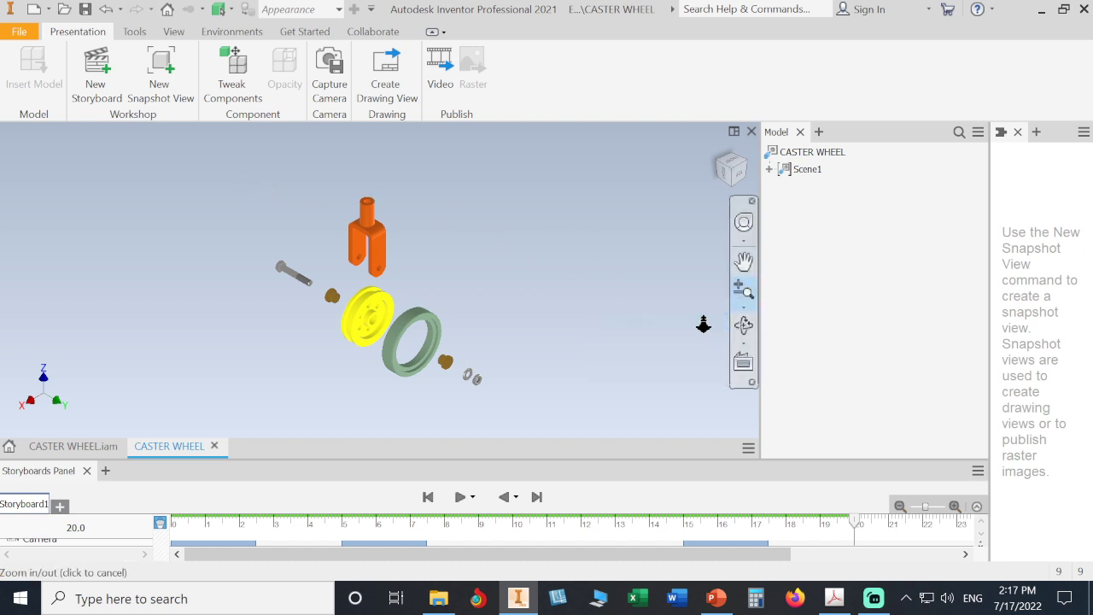
left_click(743, 306)
left_click(691, 357)
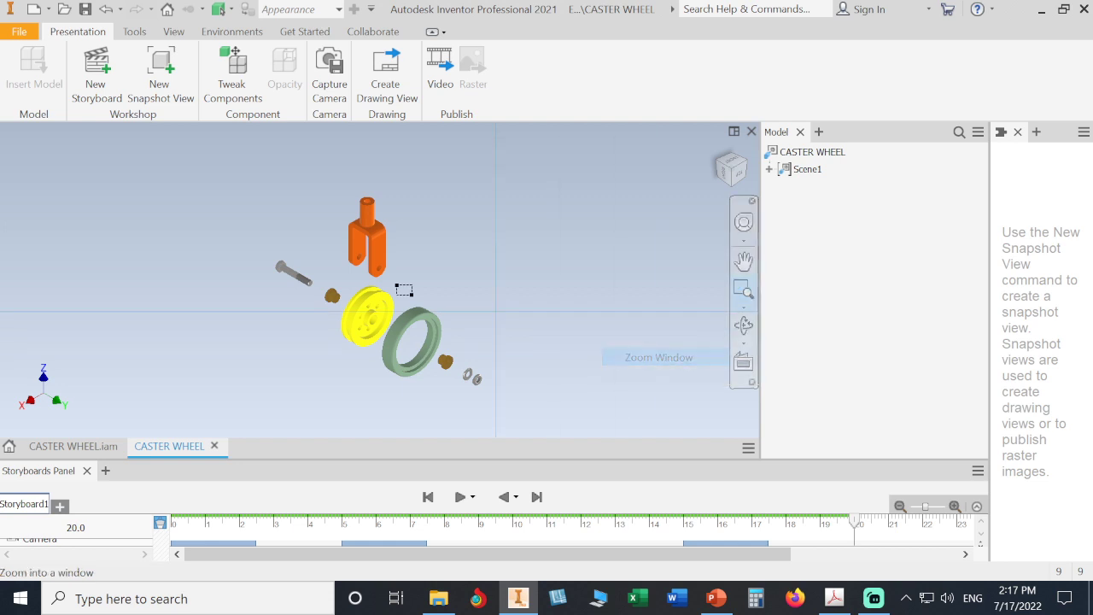
left_click_drag(256, 190, 527, 404)
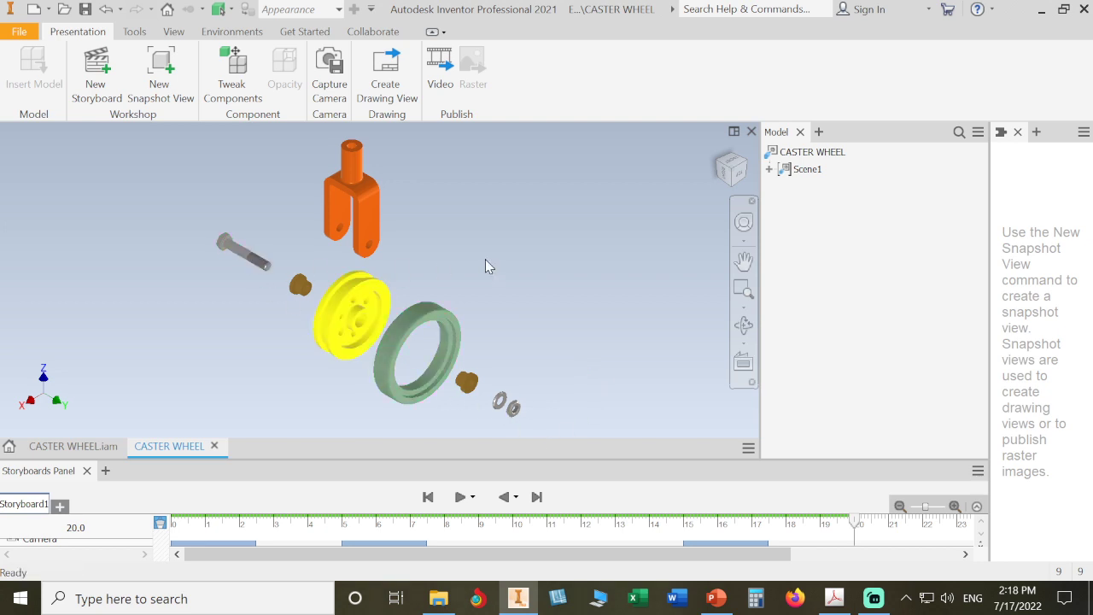
Step: Save as CASTER WHEEL.ipn, capture a View1 snapshot, save again, and enlarge the storyboard timeline
left_click(86, 10)
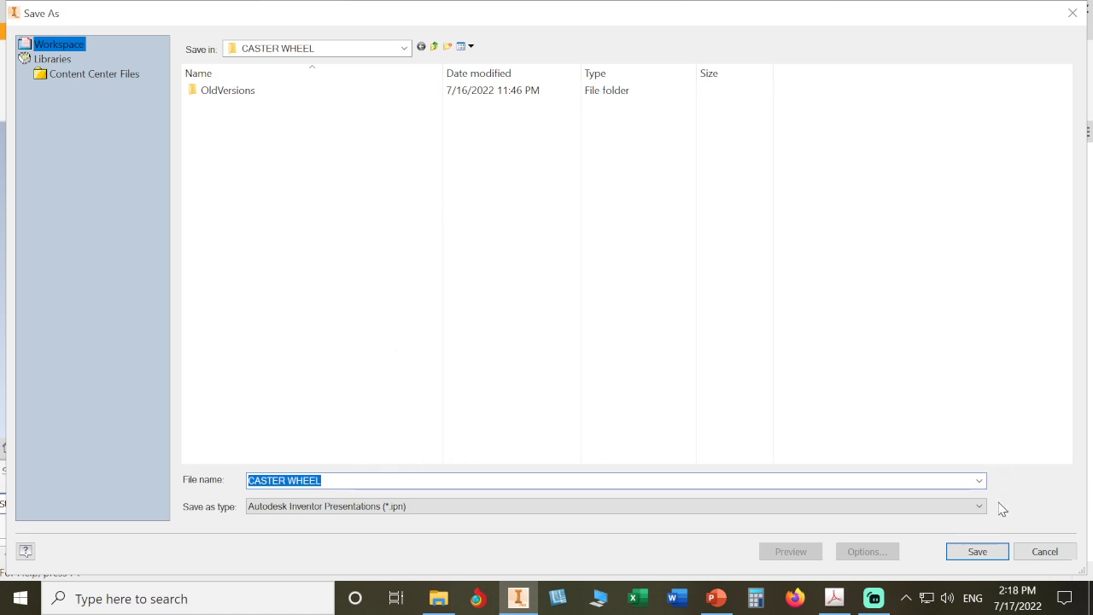
left_click(980, 554)
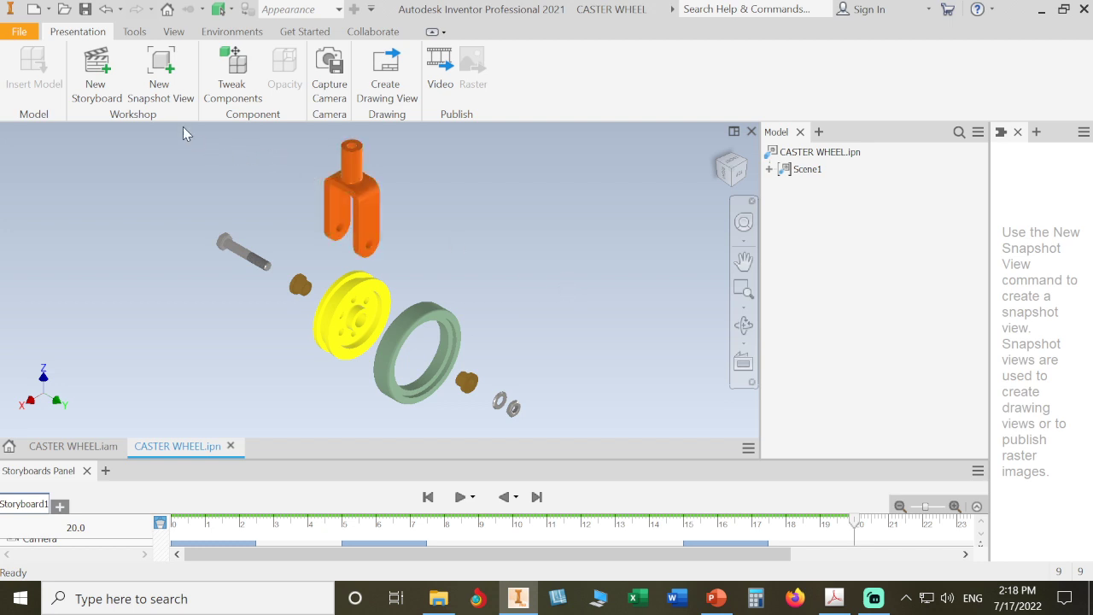
left_click(165, 80)
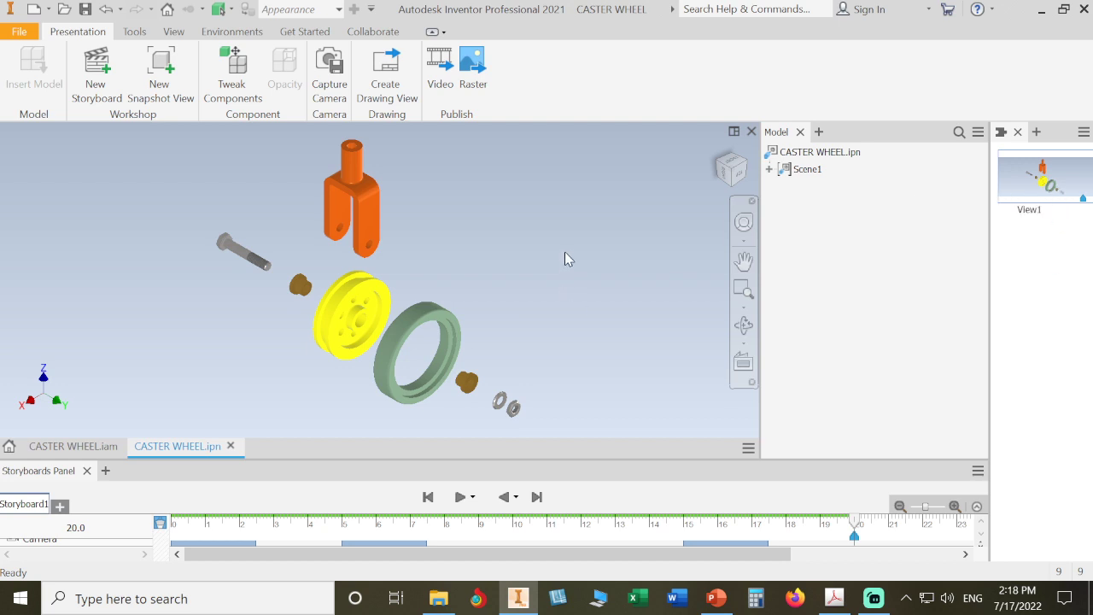
left_click(85, 9)
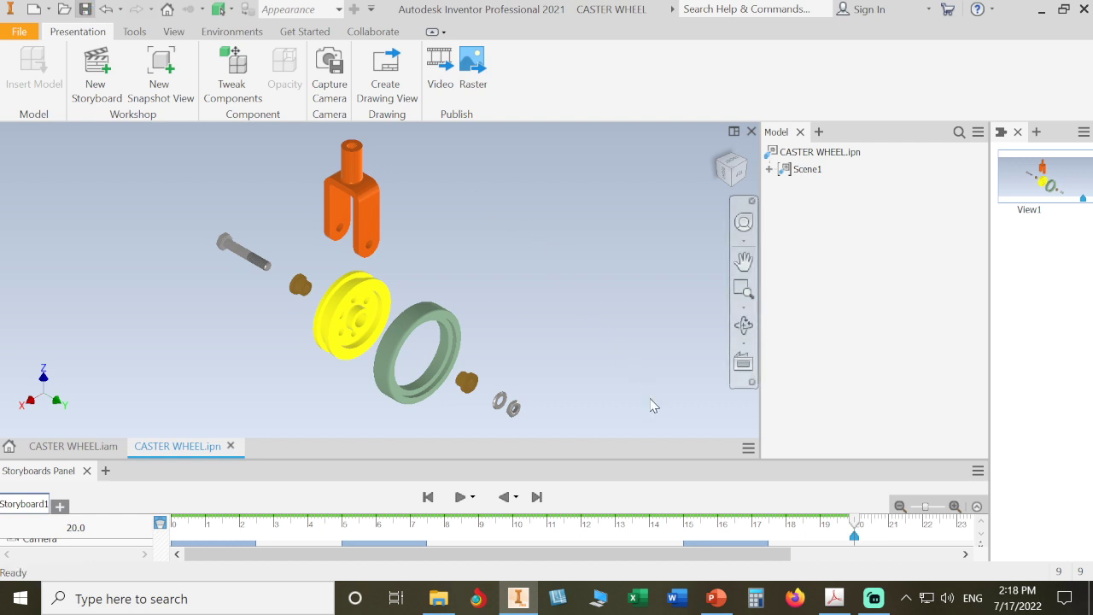
left_click_drag(654, 456, 631, 288)
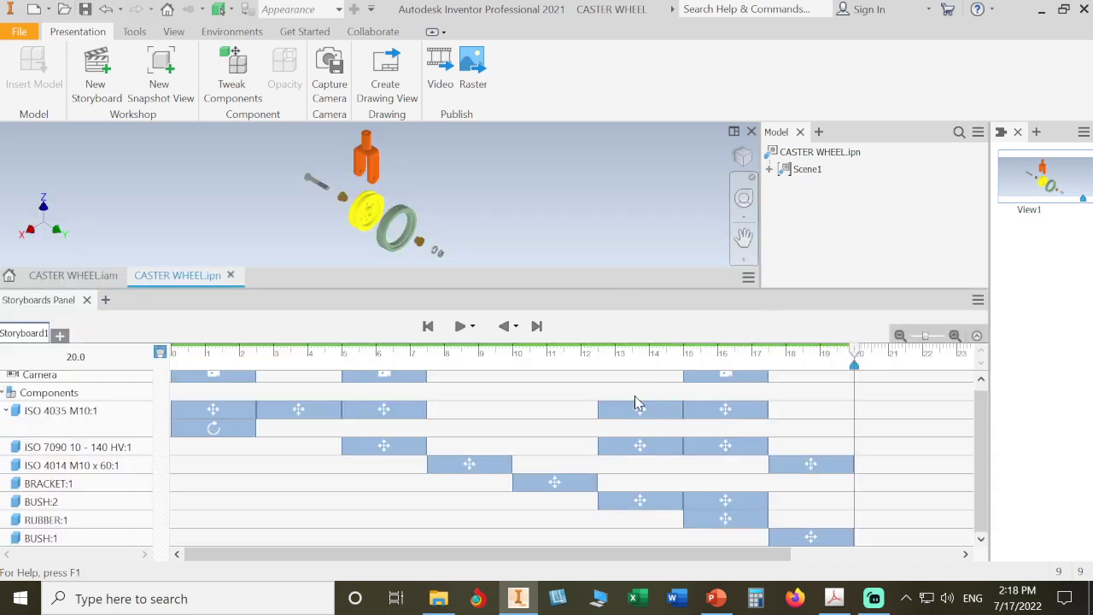
Step: Rewind Storyboard1 to 0 s and play the explosion, then shrink the storyboard panel
scroll(228, 374, "up", 1)
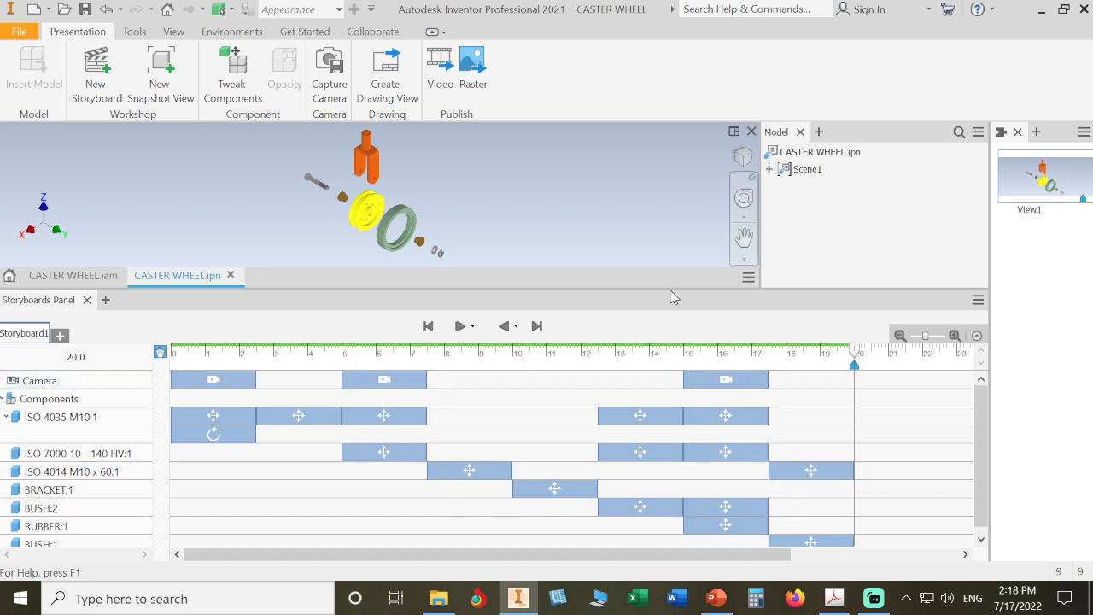
left_click_drag(668, 288, 662, 321)
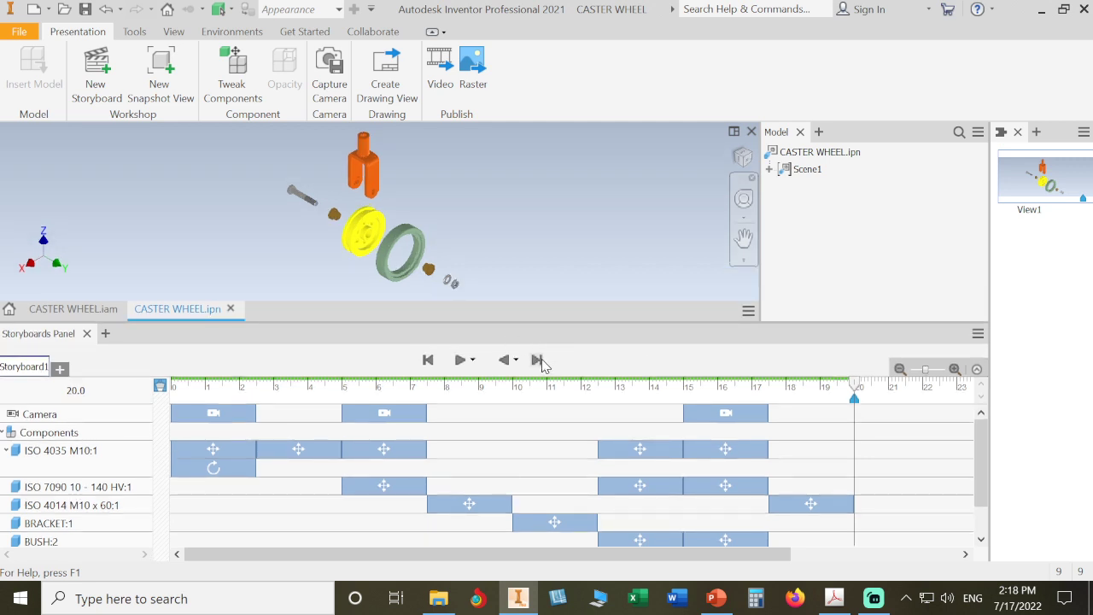
left_click(428, 360)
left_click(462, 359)
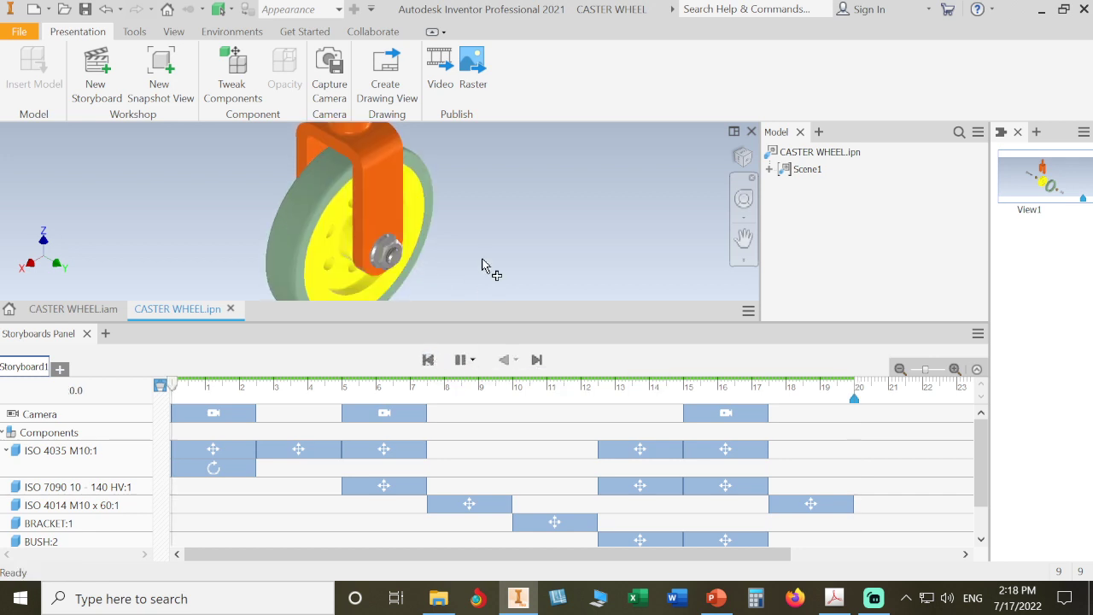
left_click_drag(557, 322, 555, 540)
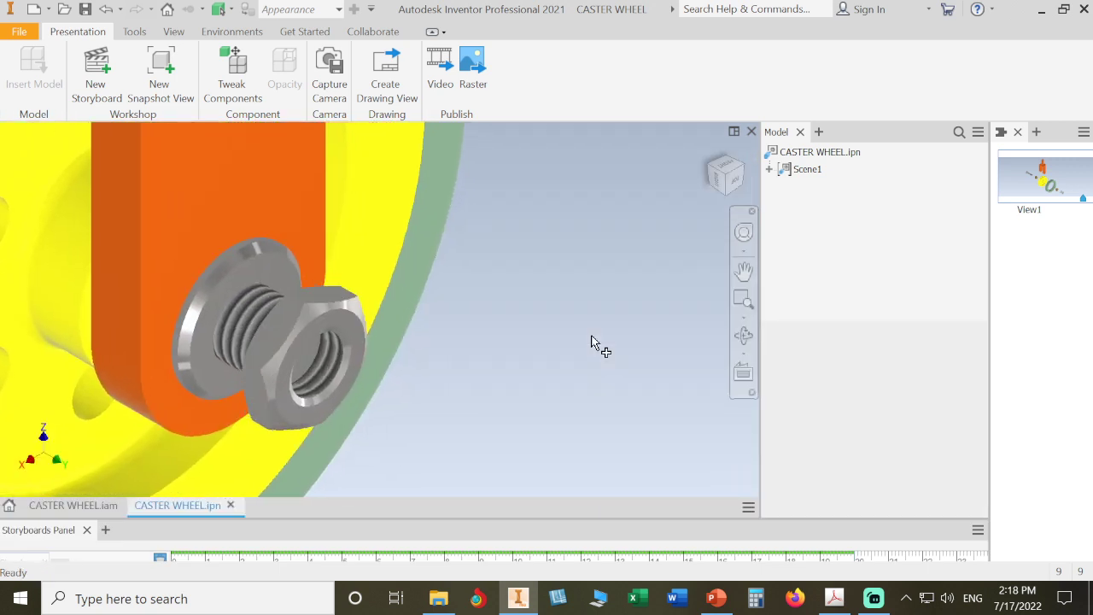